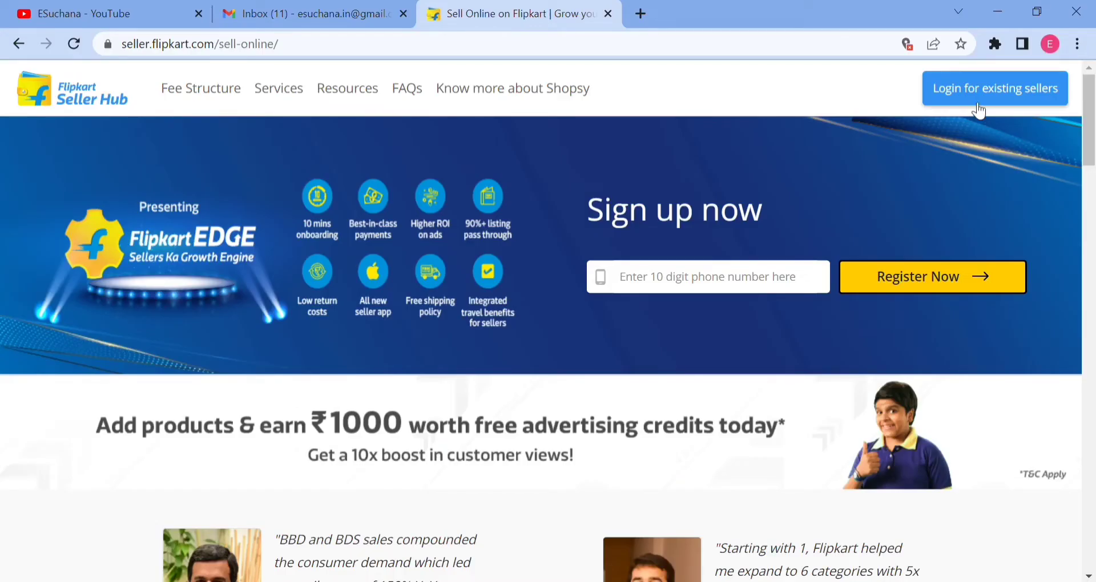
Log in to Flipkart Seller Hub as an existing seller with the account username and password.
left_click(978, 97)
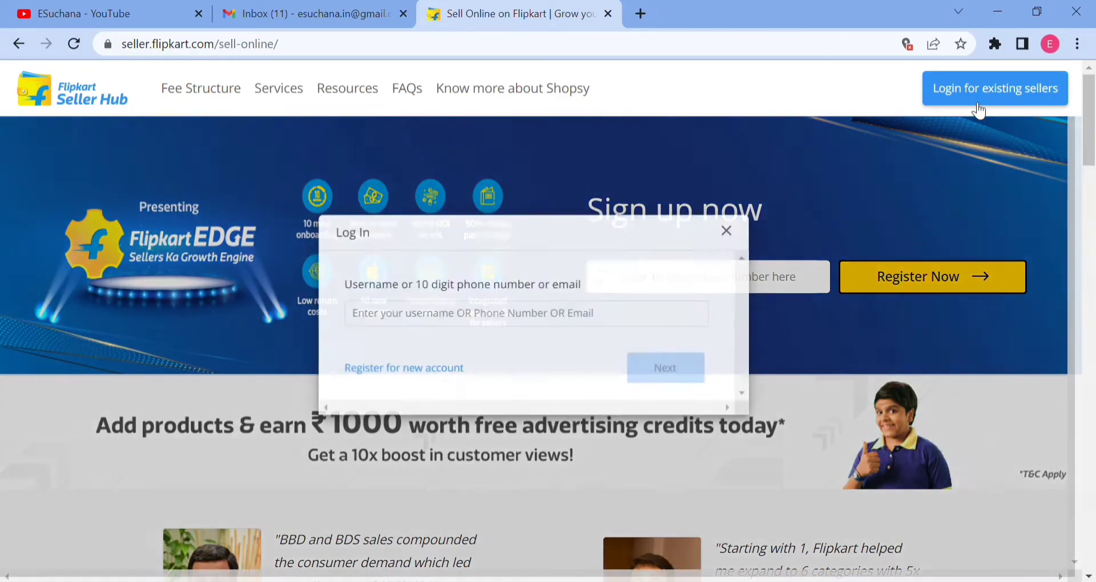
left_click(613, 326)
left_click(514, 355)
left_click(634, 366)
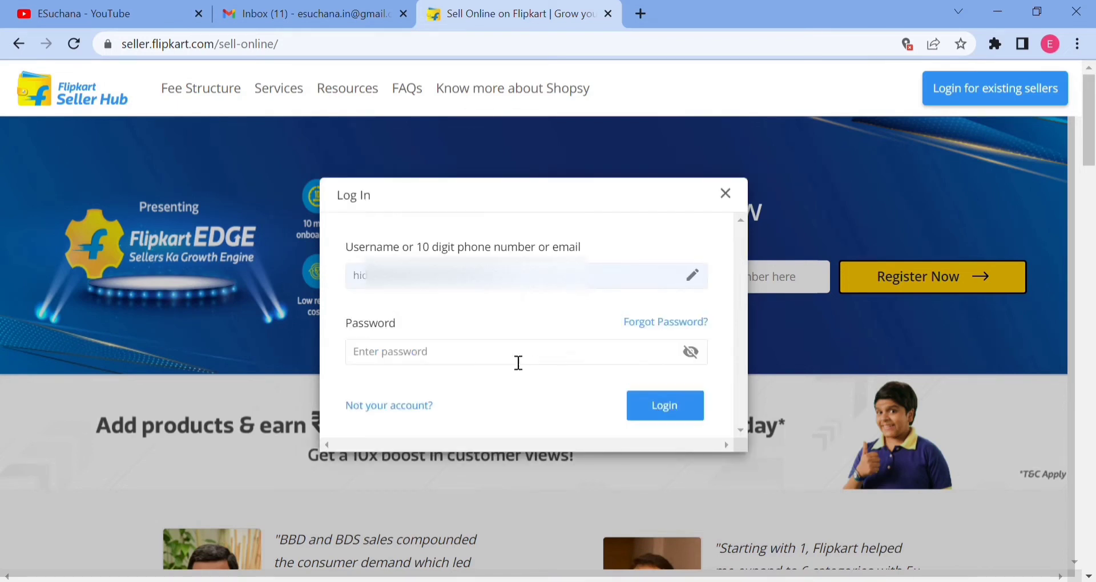
left_click(514, 358)
type("•••••••••")
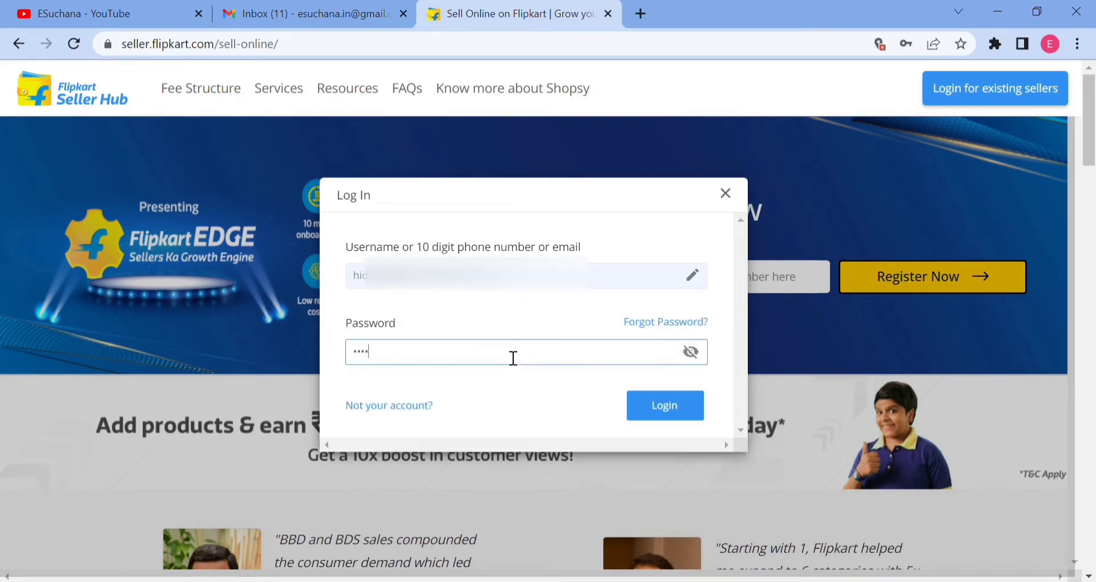
type("••")
key("Return")
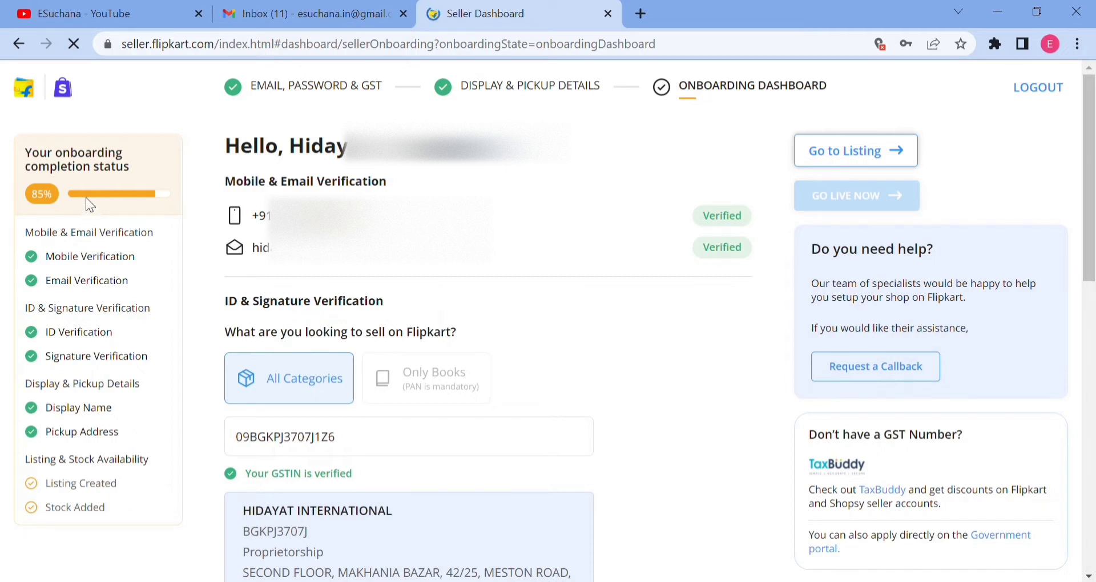
Review the onboarding completion status, including the Listing Created and Stock Added items, and open the listings area.
triple_click(53, 166)
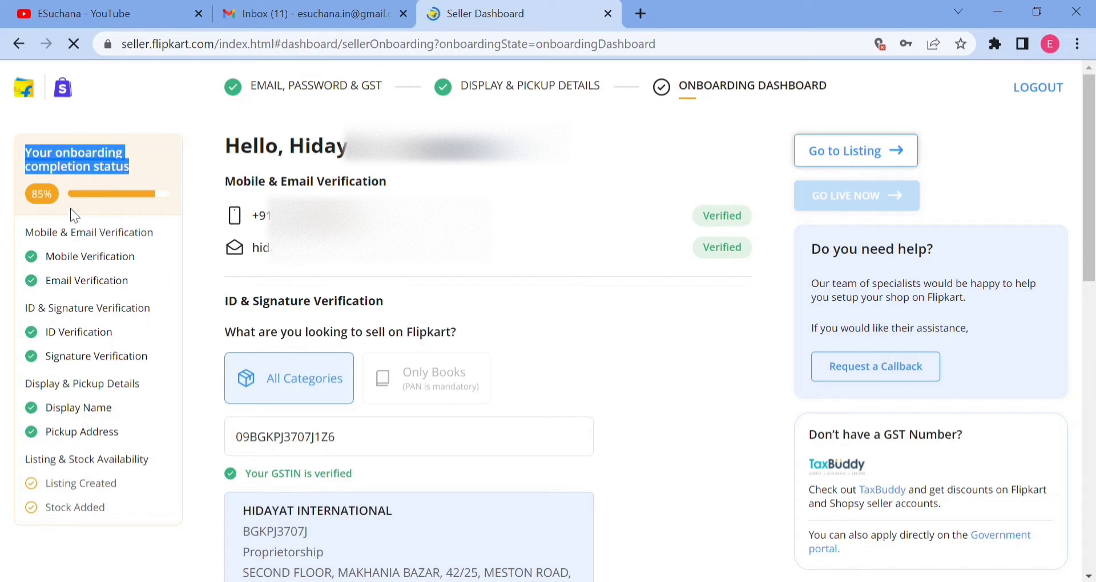
triple_click(60, 484)
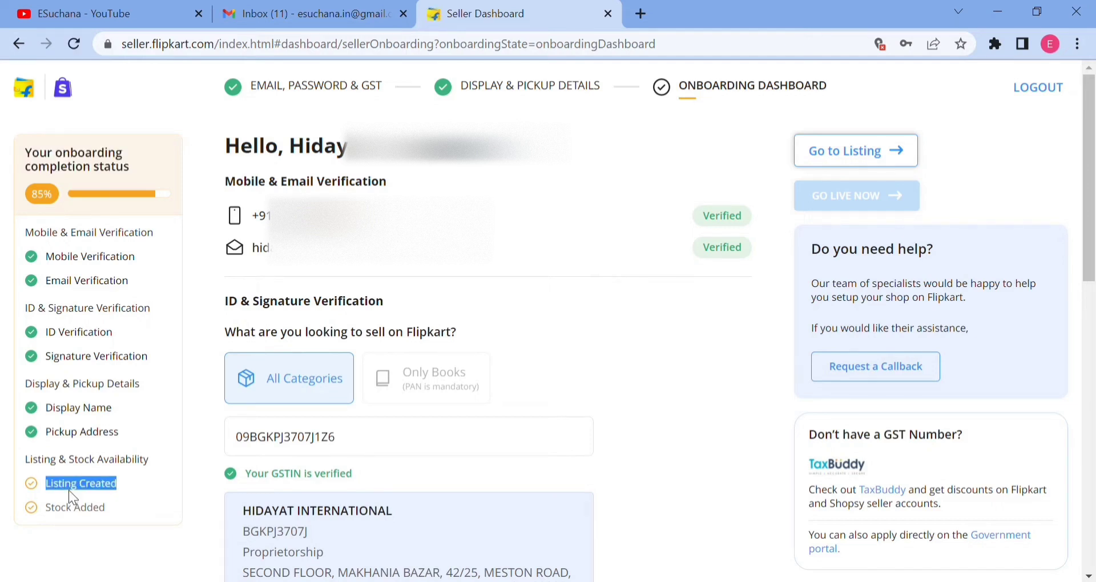
triple_click(73, 508)
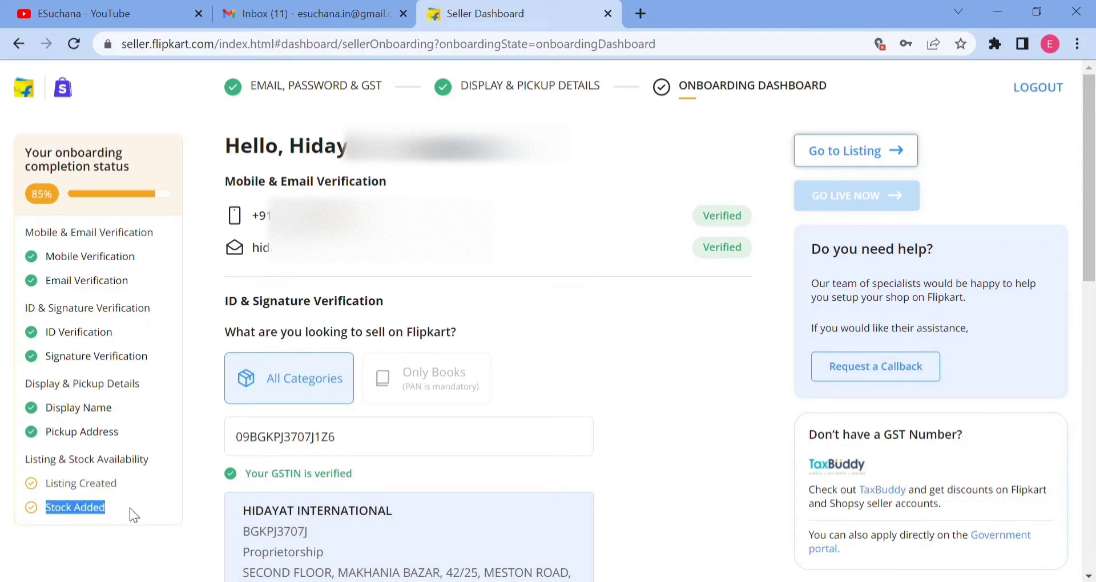
triple_click(40, 198)
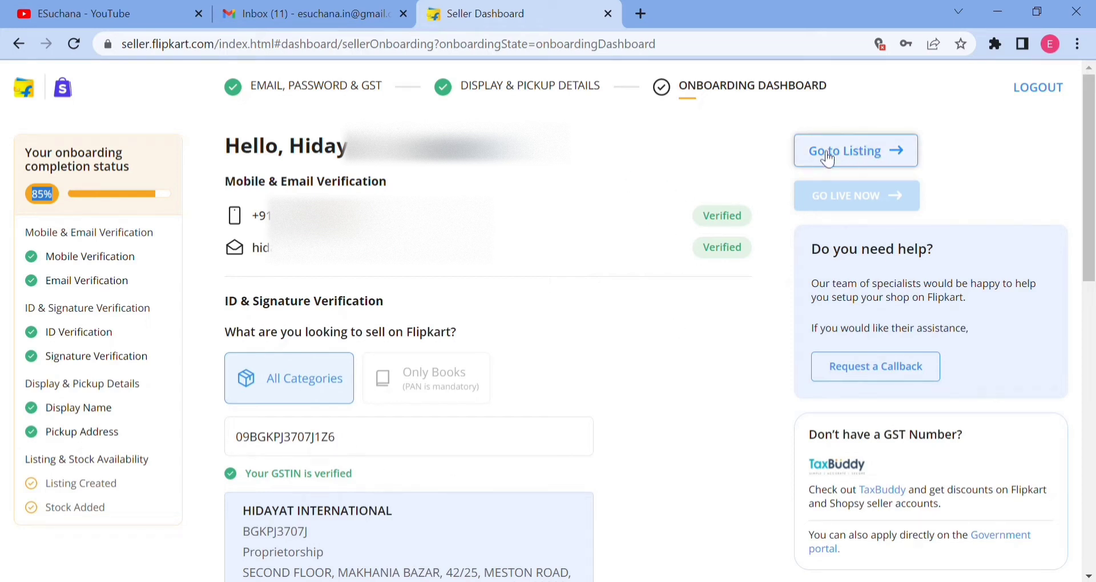
left_click(870, 155)
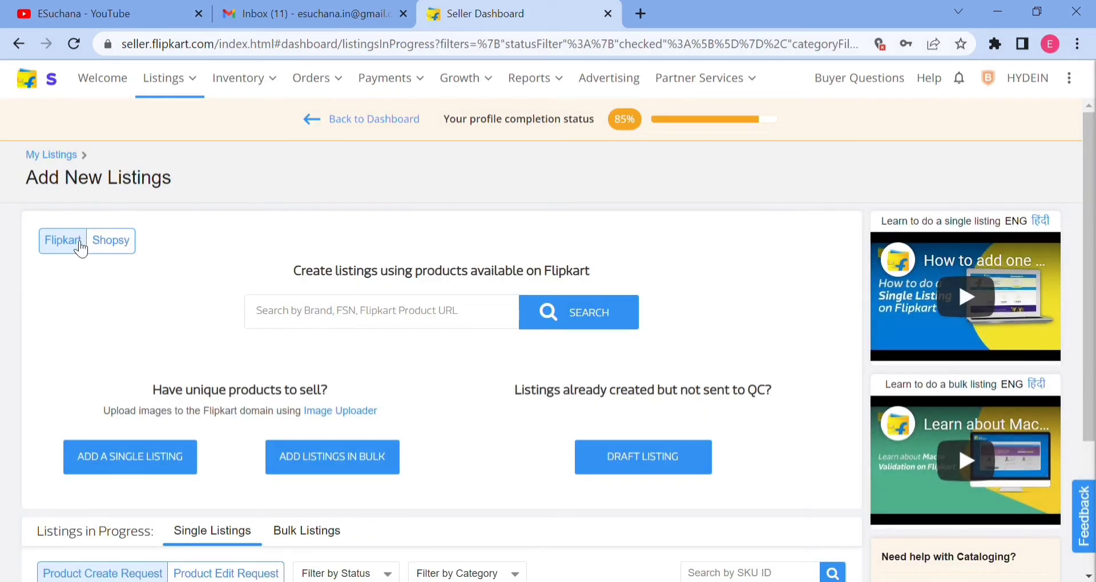
Start adding a single listing with Flipkart, not Shopsy, as the marketplace.
left_click(109, 244)
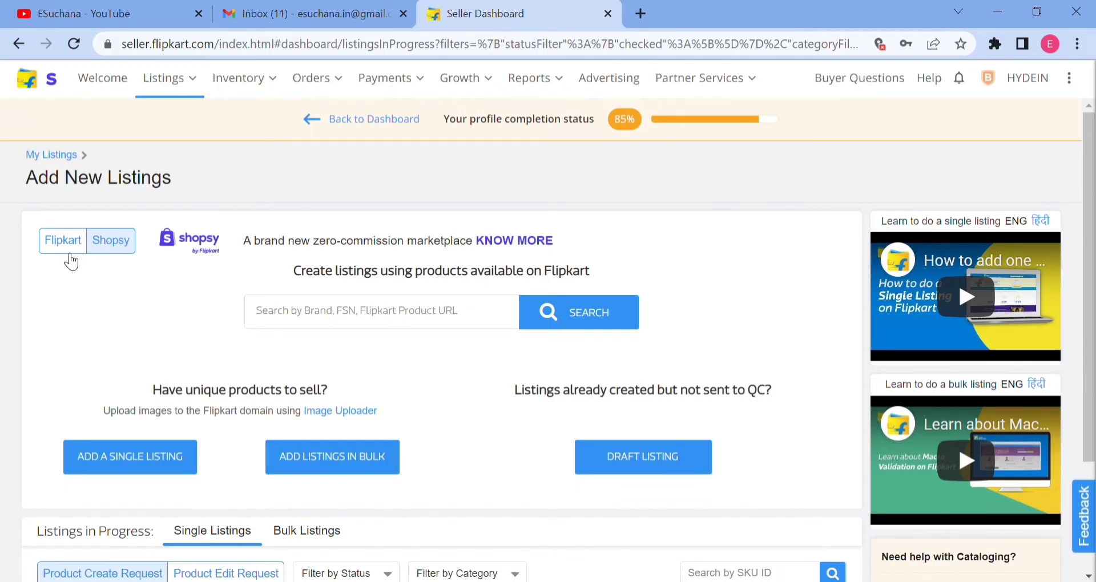
left_click(69, 251)
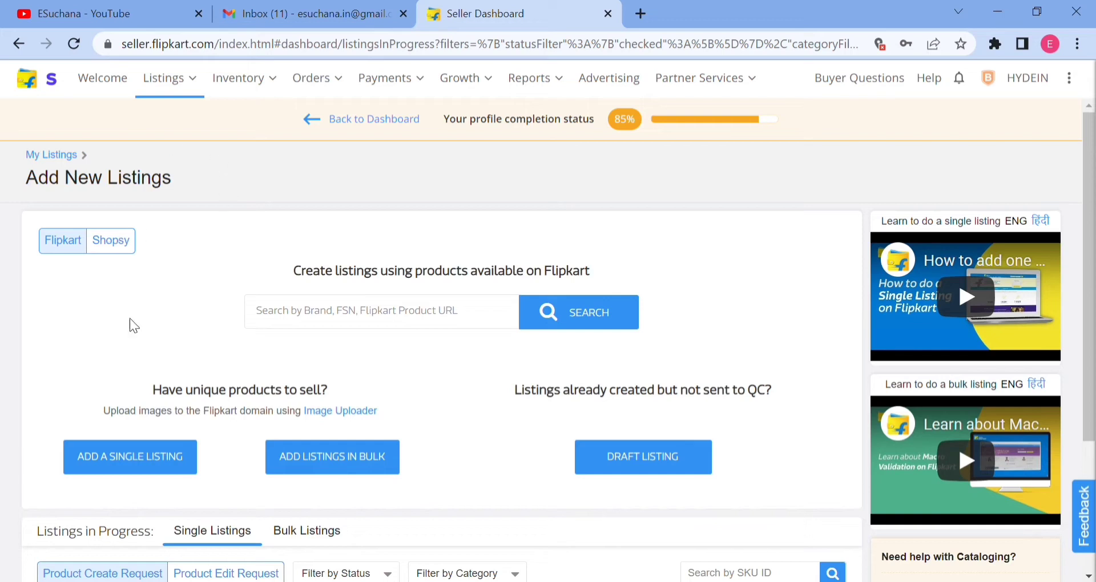
left_click(121, 459)
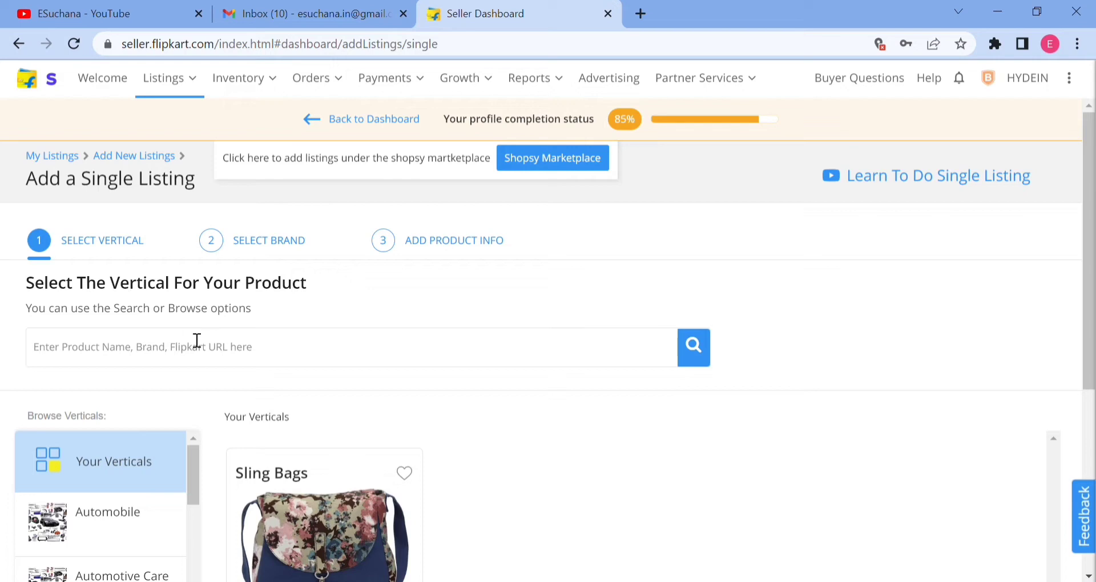
triple_click(296, 167)
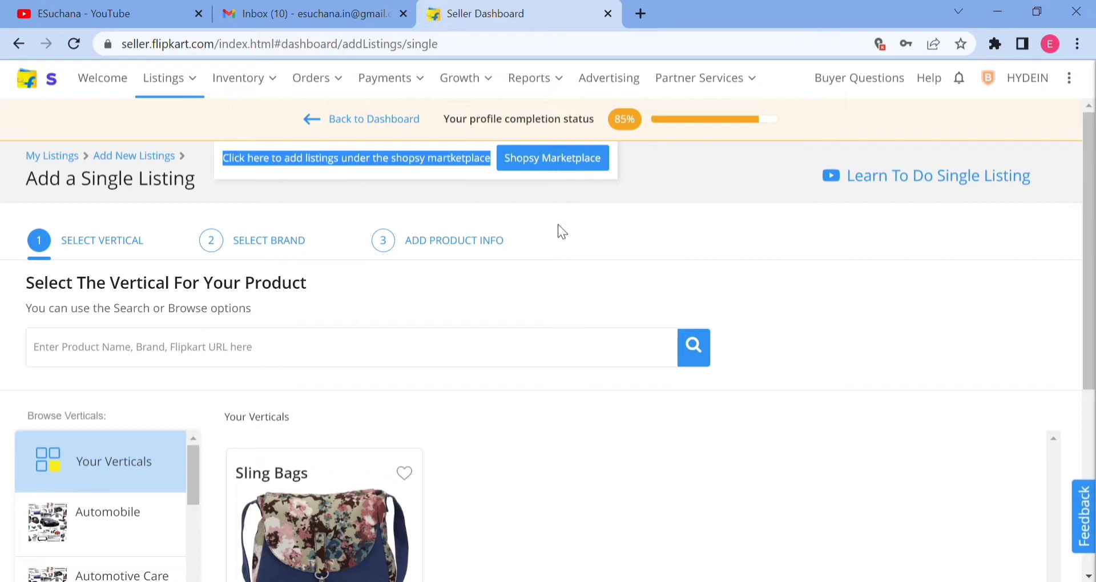
left_click(455, 197)
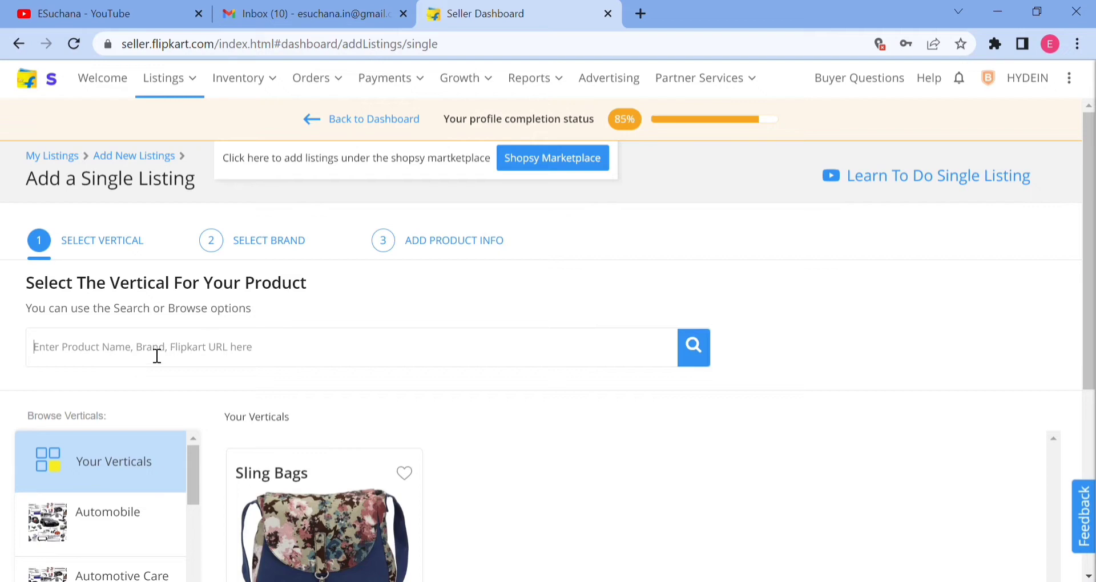
Browse the product verticals and choose the Leather & Travel Products category.
scroll(192, 356, "down", 1)
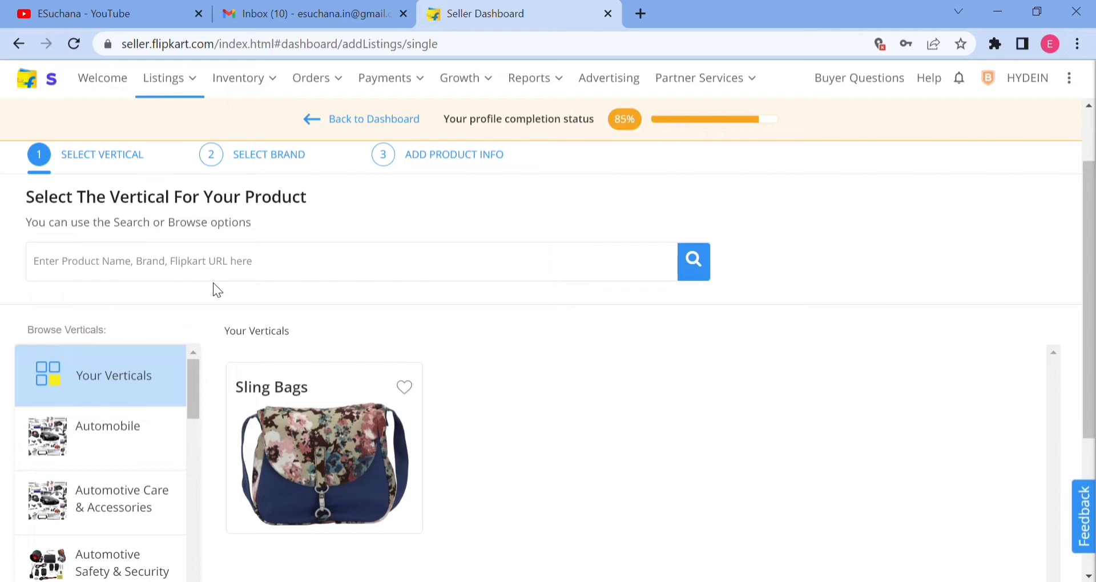
scroll(191, 381, "down", 2)
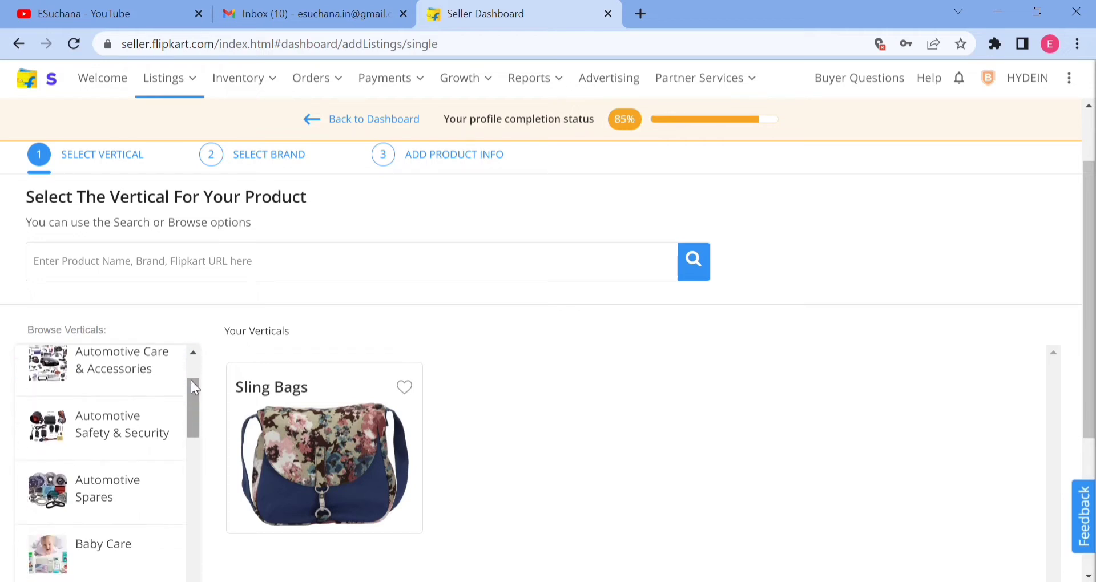
scroll(191, 380, "down", 8)
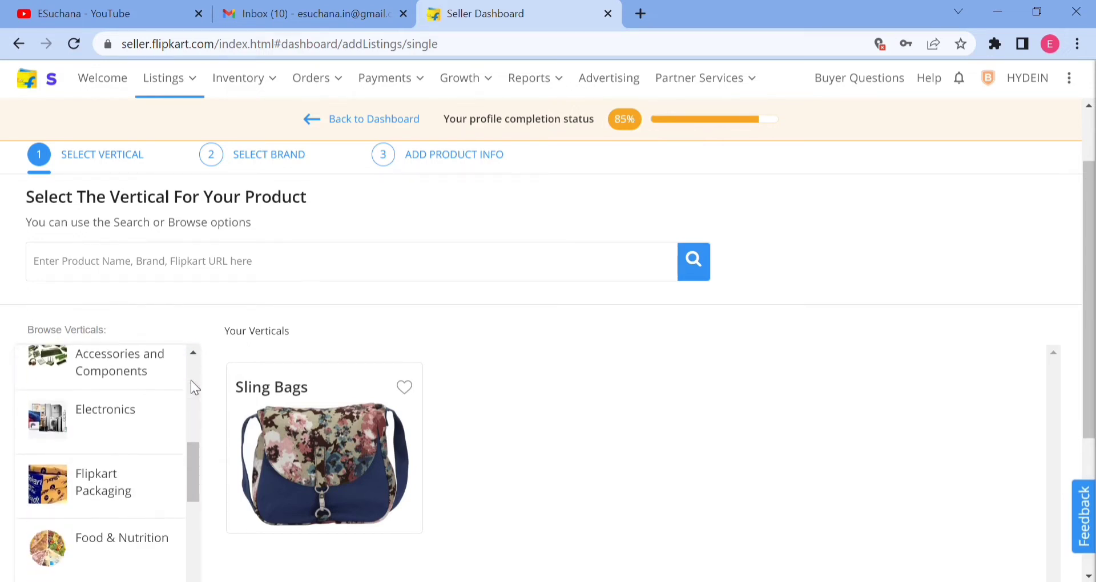
scroll(191, 380, "down", 2)
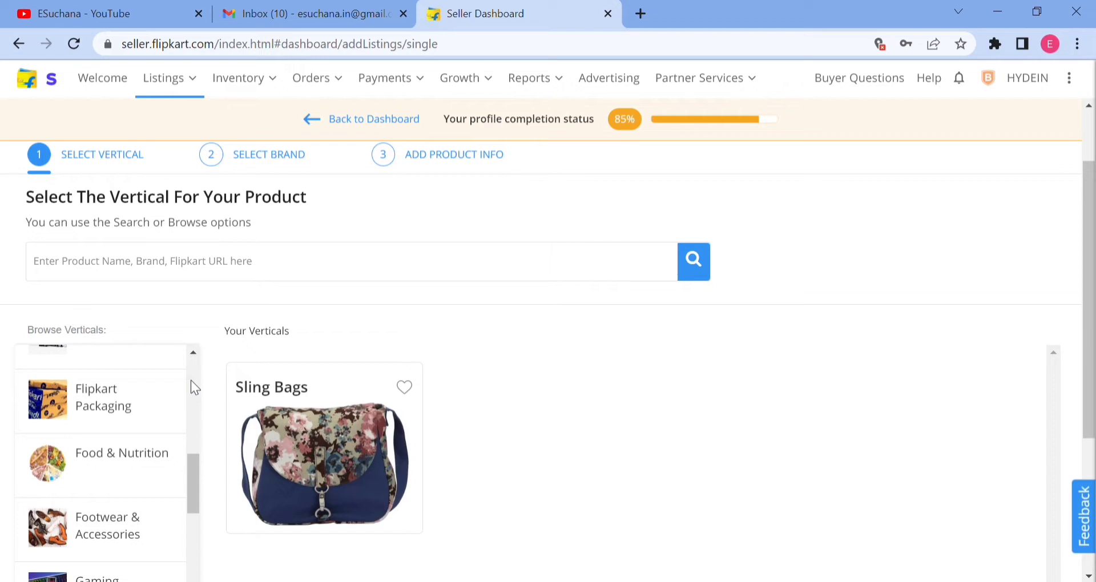
scroll(190, 381, "down", 2)
scroll(190, 434, "up", 5)
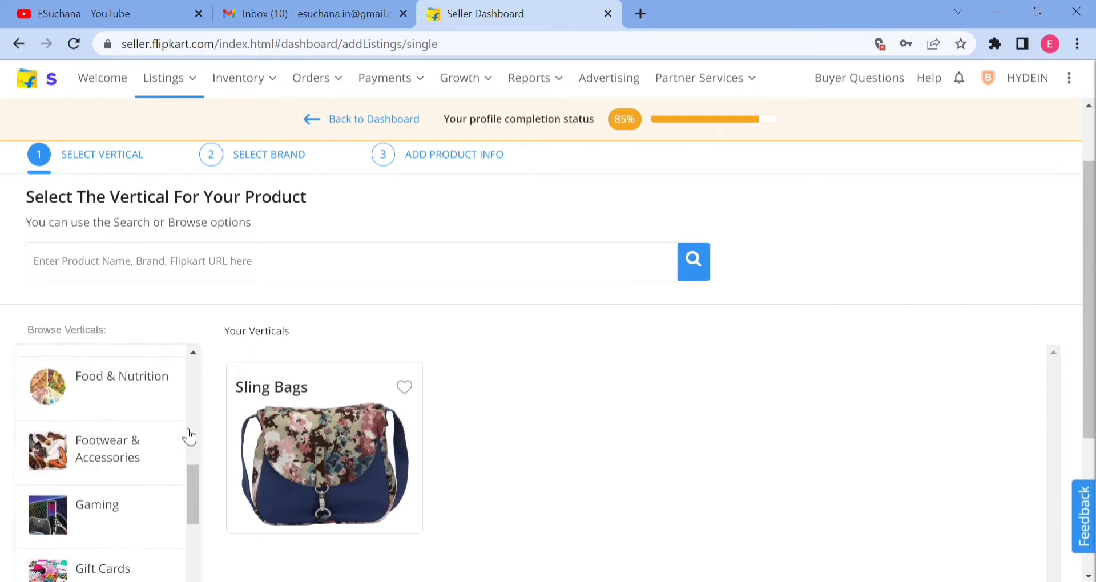
scroll(191, 434, "down", 7)
scroll(192, 433, "down", 9)
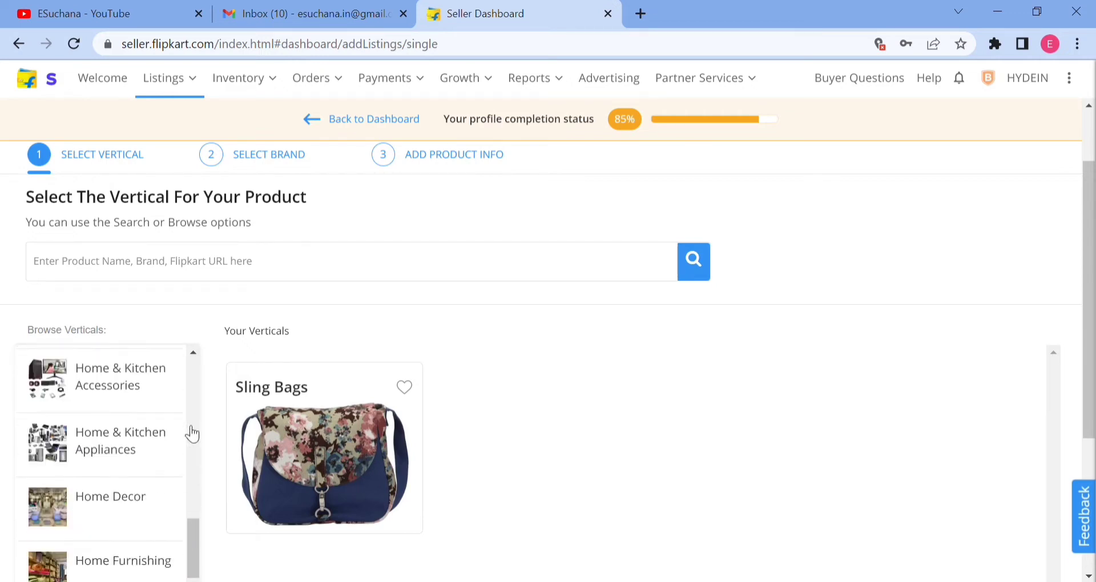
scroll(193, 433, "down", 3)
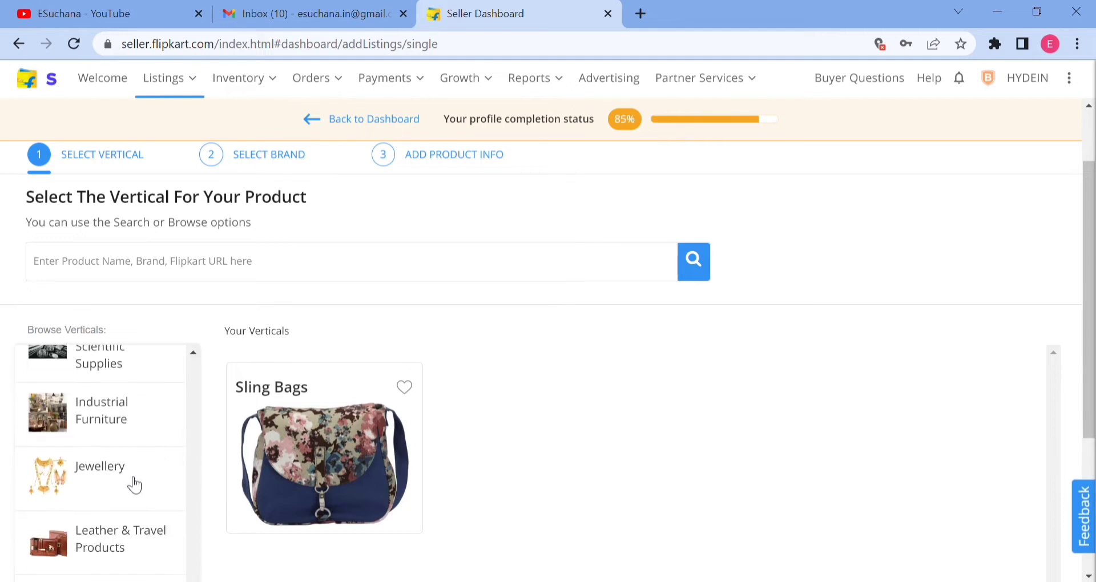
double_click(108, 550)
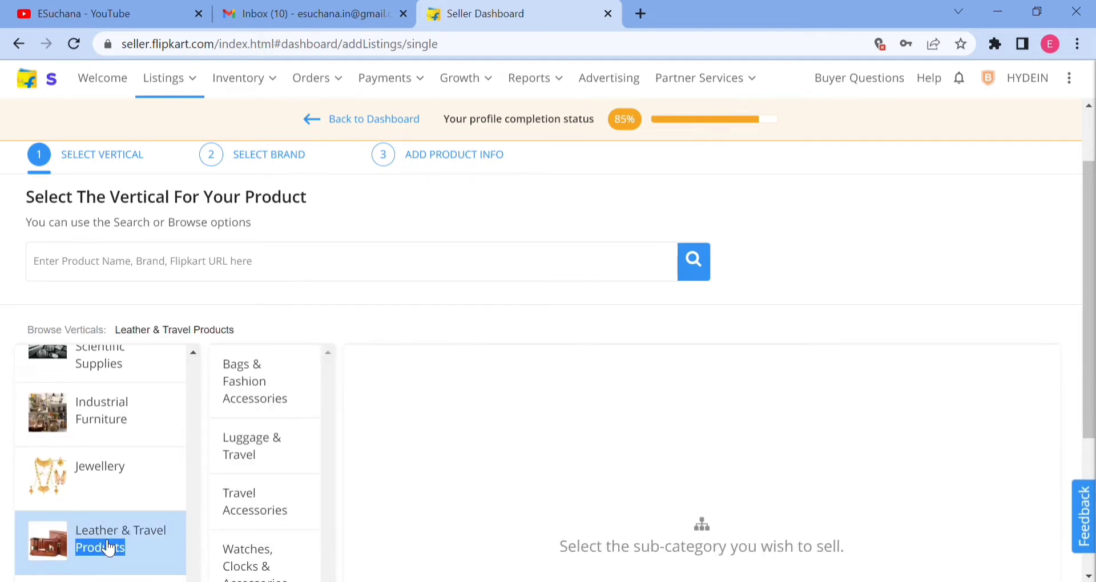
Select the Belts vertical under Bags & Fashion Accessories and read its description.
left_click(266, 391)
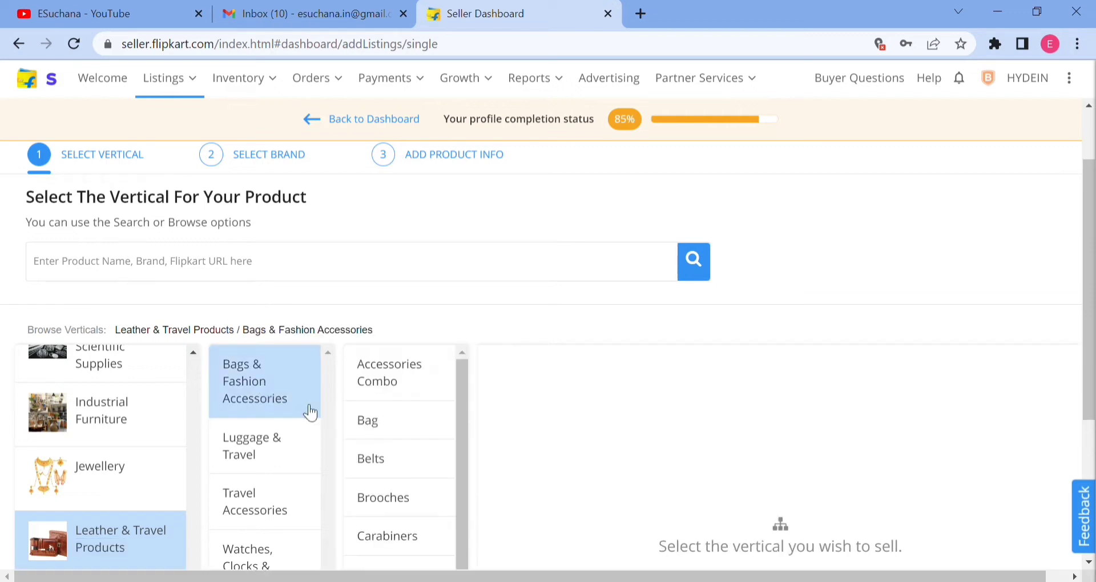
left_click(383, 467)
scroll(801, 395, "down", 1)
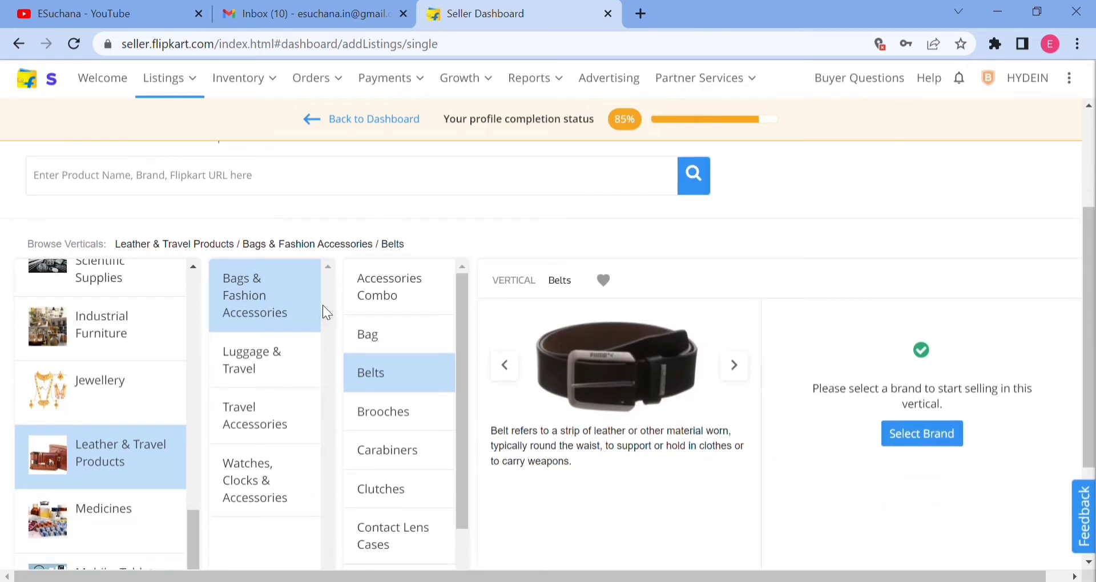
triple_click(578, 439)
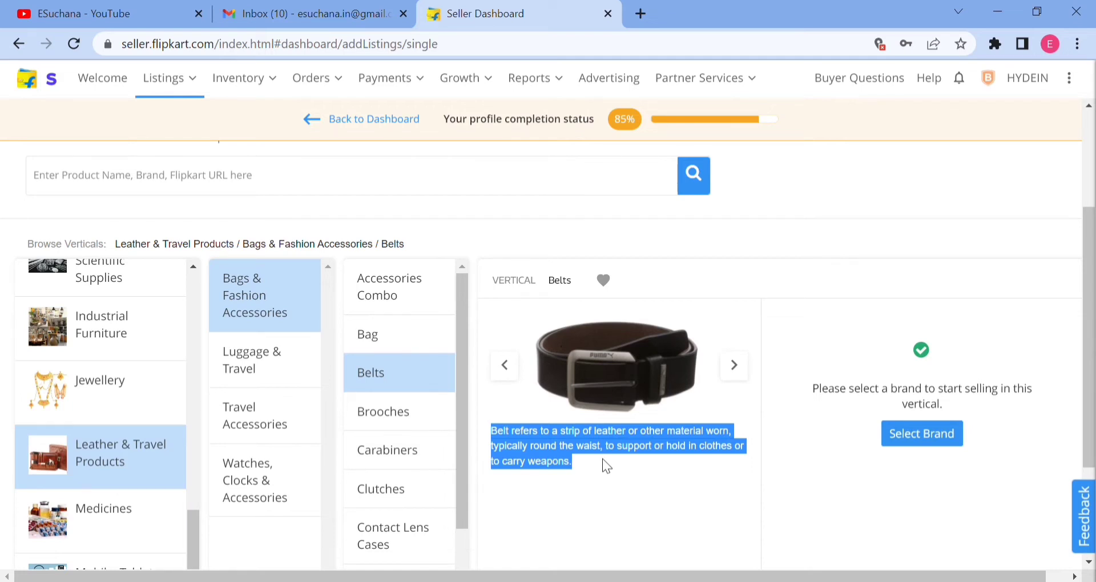
Select the Fans vertical under Home & Kitchen Appliances, Home Appliances, and examine its allowed and not allowed products.
scroll(139, 386, "up", 6)
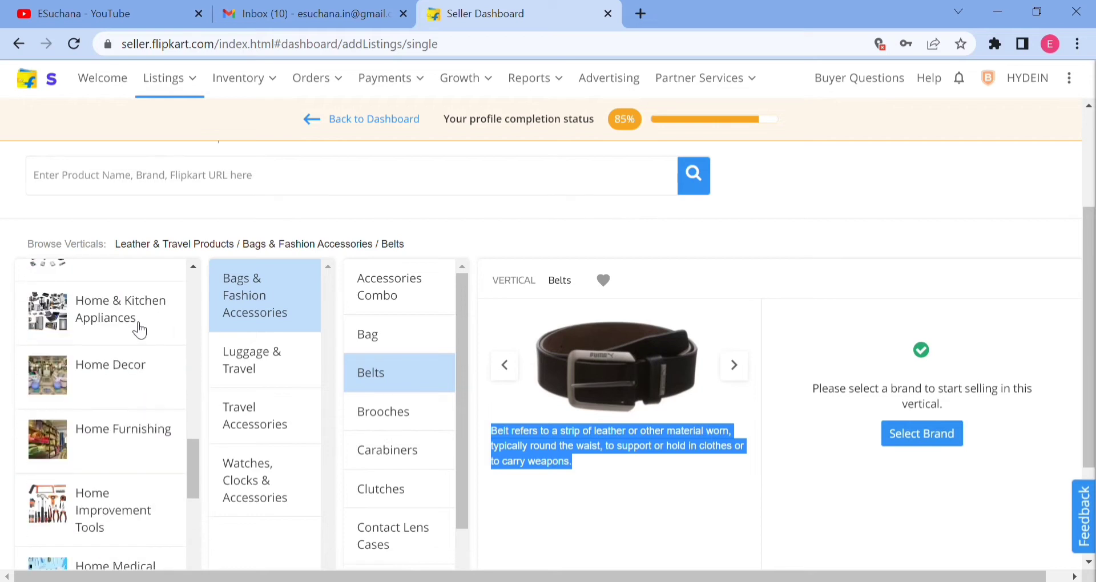
left_click(140, 330)
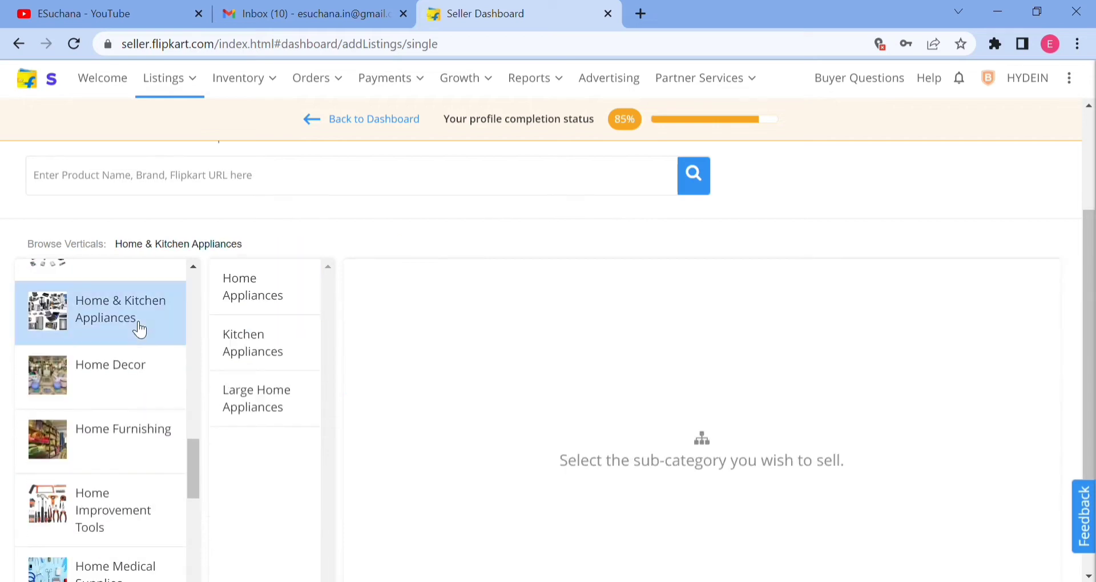
left_click(263, 303)
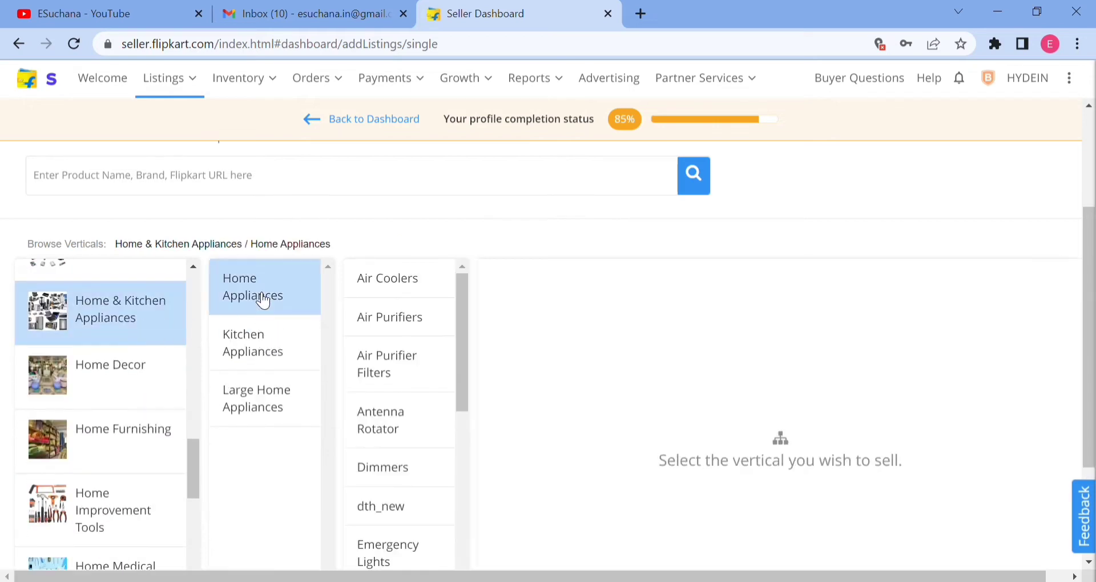
left_click(386, 432)
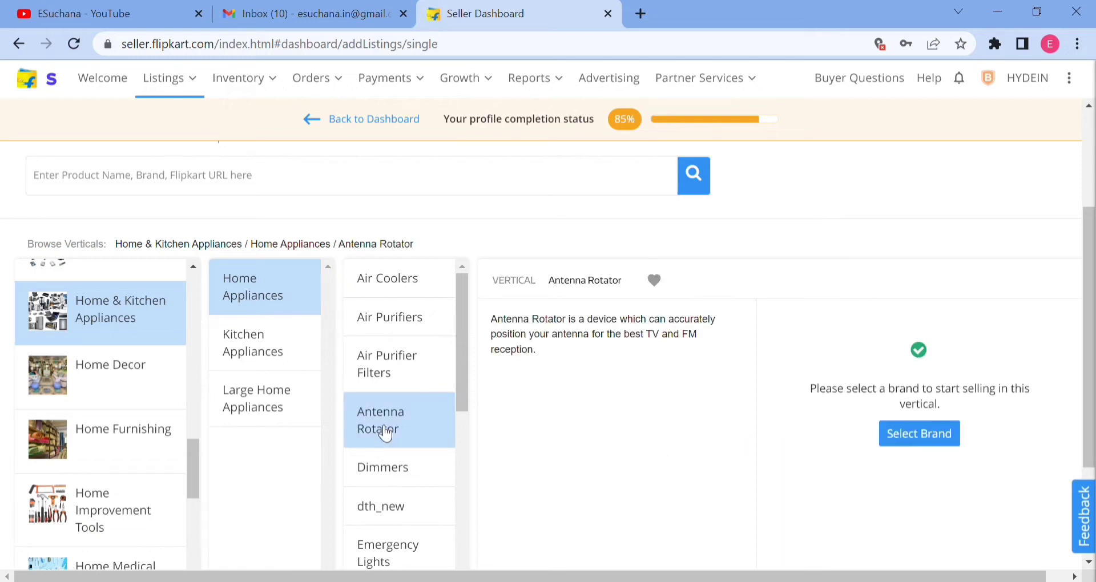
scroll(386, 459, "down", 3)
left_click(388, 468)
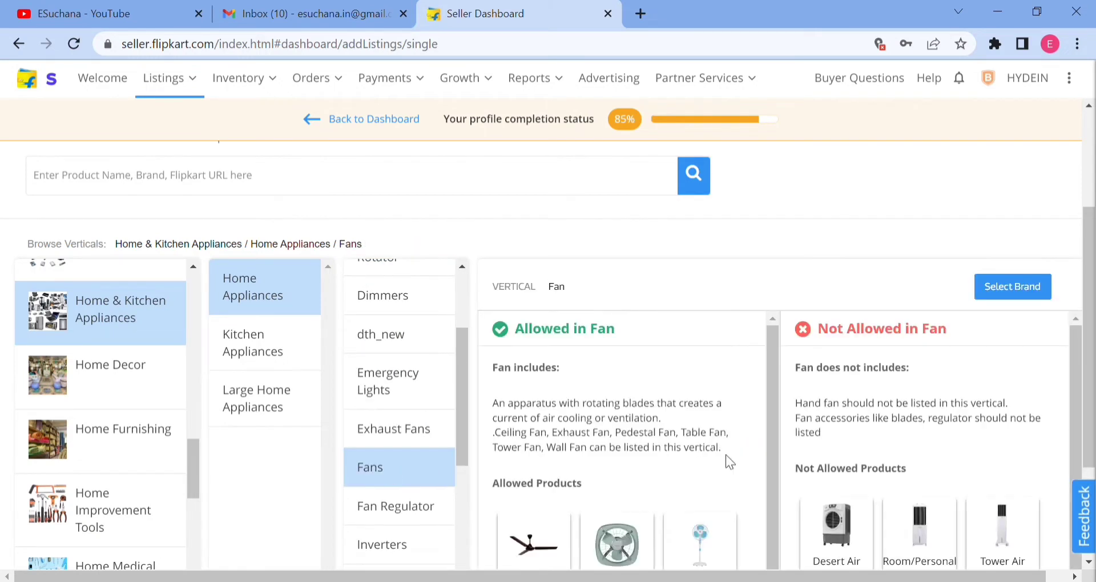
scroll(726, 451, "down", 1)
scroll(751, 443, "down", 2)
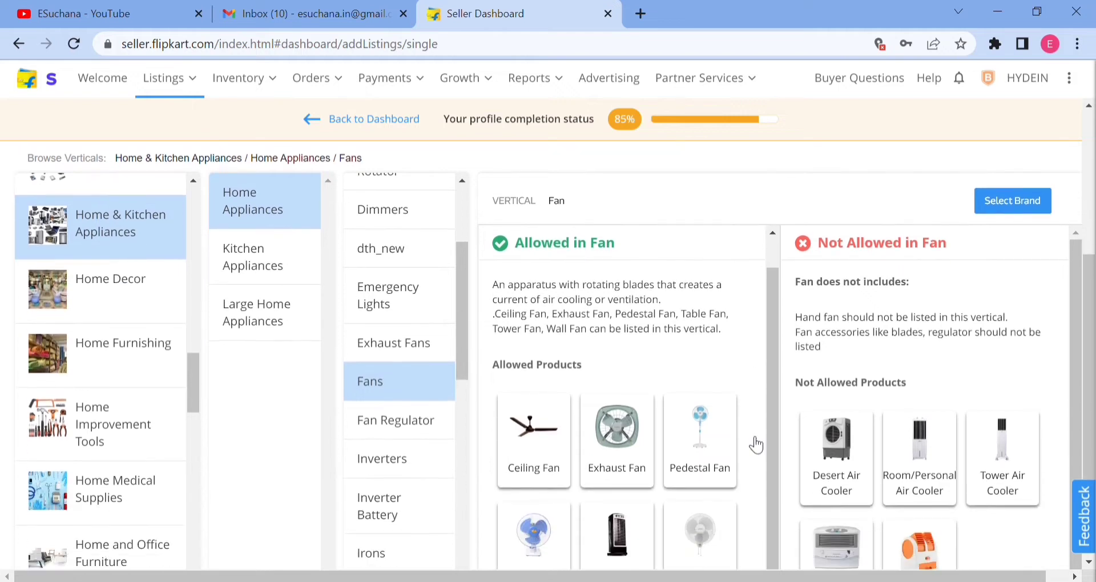
scroll(768, 429, "down", 1)
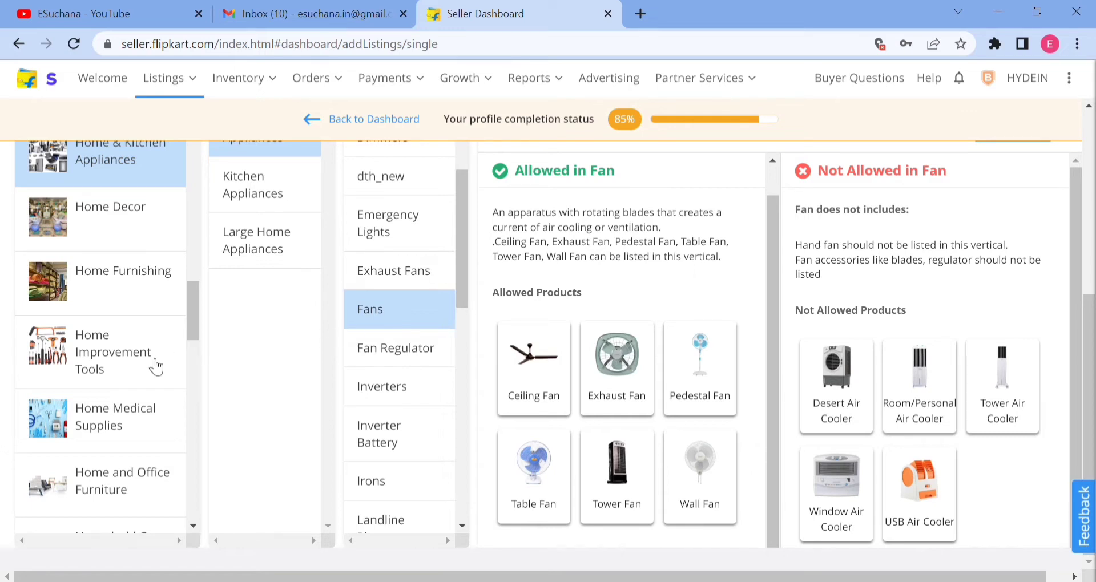
Select the Belts vertical under Leather & Travel Products, Bags & Fashion Accessories, and proceed to choosing its brand.
scroll(186, 354, "down", 3)
scroll(190, 365, "down", 5)
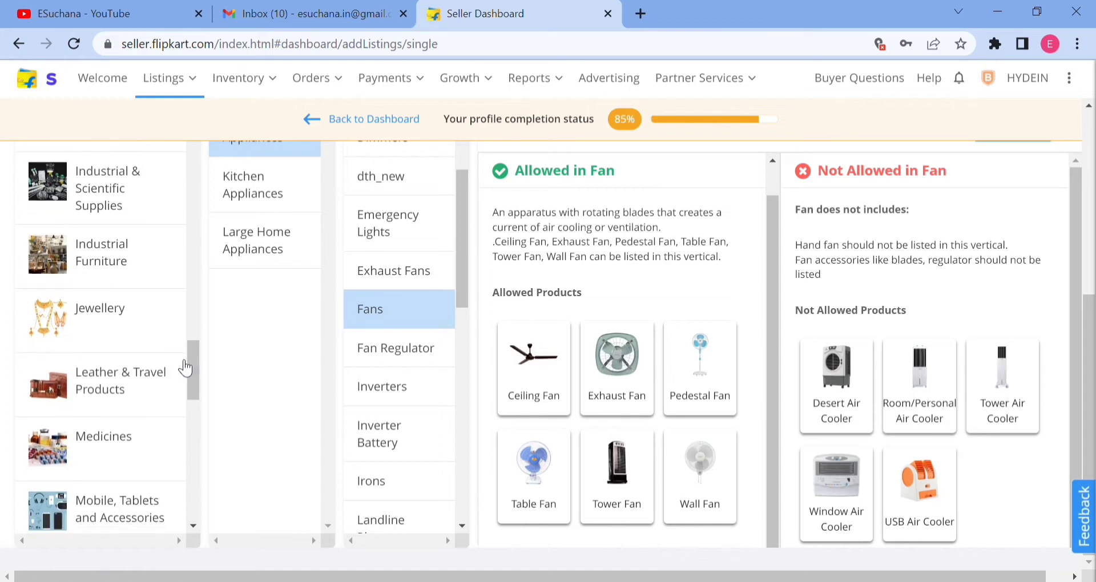
left_click(99, 394)
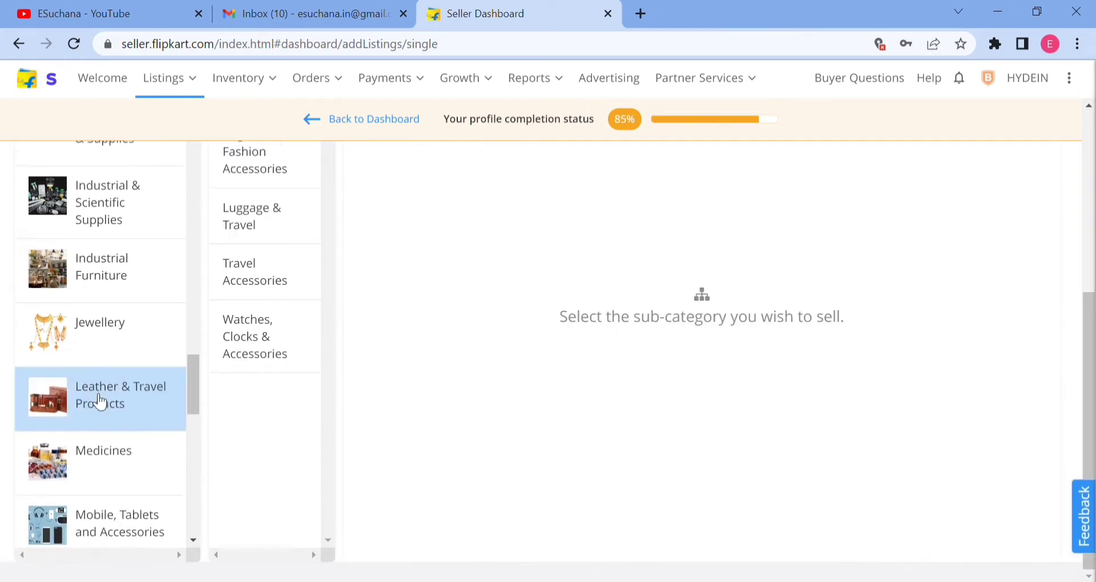
scroll(281, 228, "up", 2)
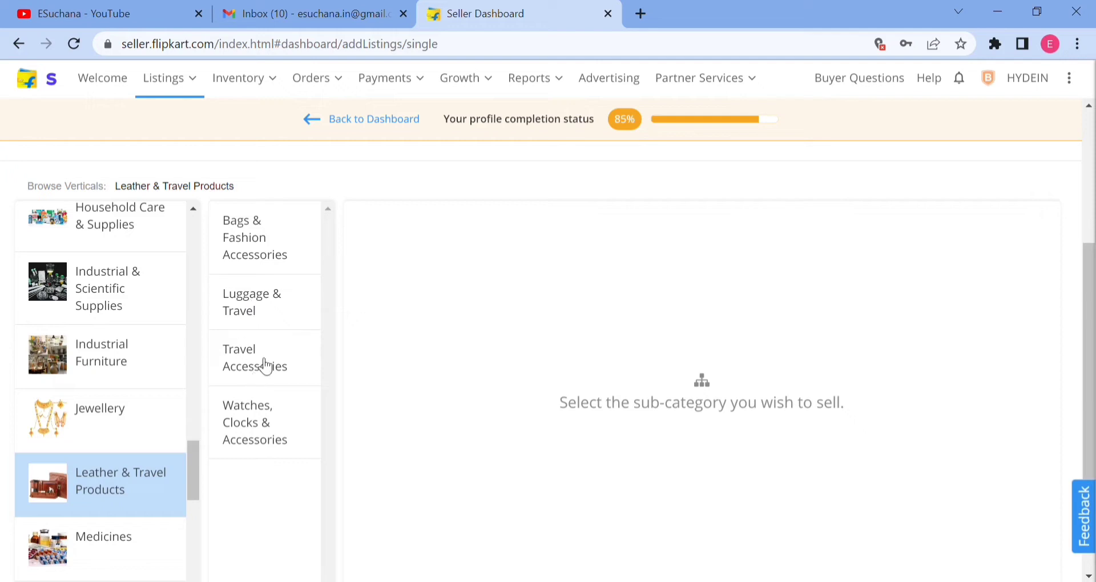
left_click(288, 250)
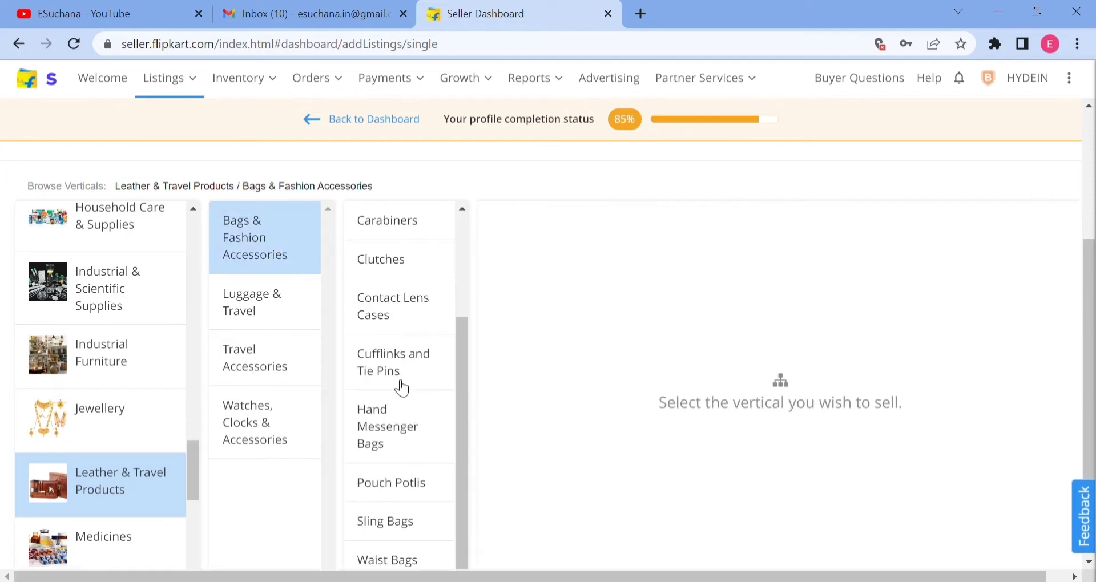
scroll(399, 303, "up", 3)
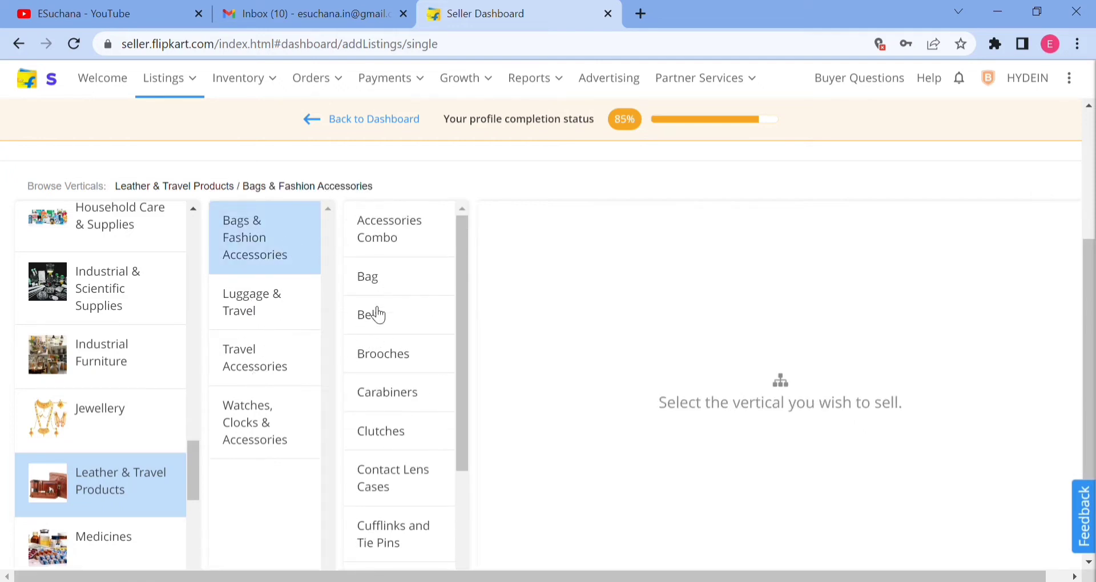
left_click(376, 314)
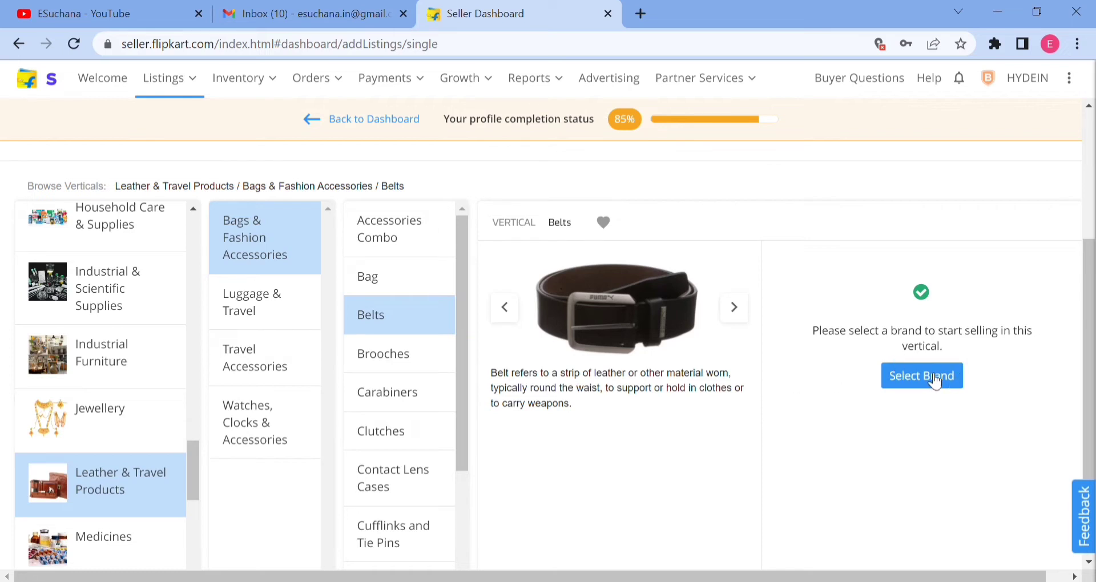
left_click(935, 379)
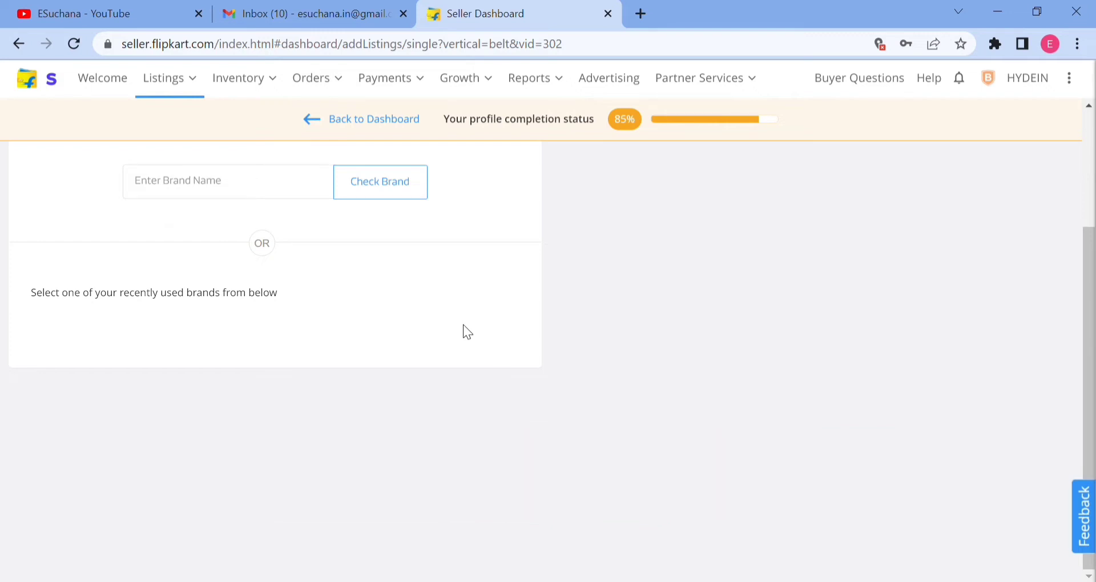
Check whether the brand name "kesri" can be used for selling belts.
left_click(277, 194)
type("kesri")
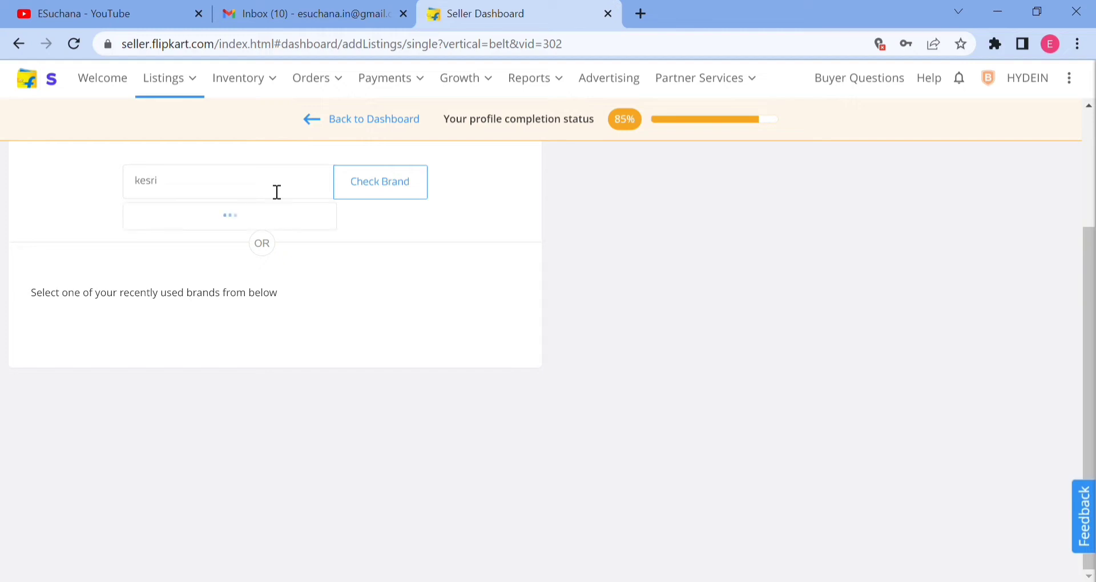
left_click(399, 183)
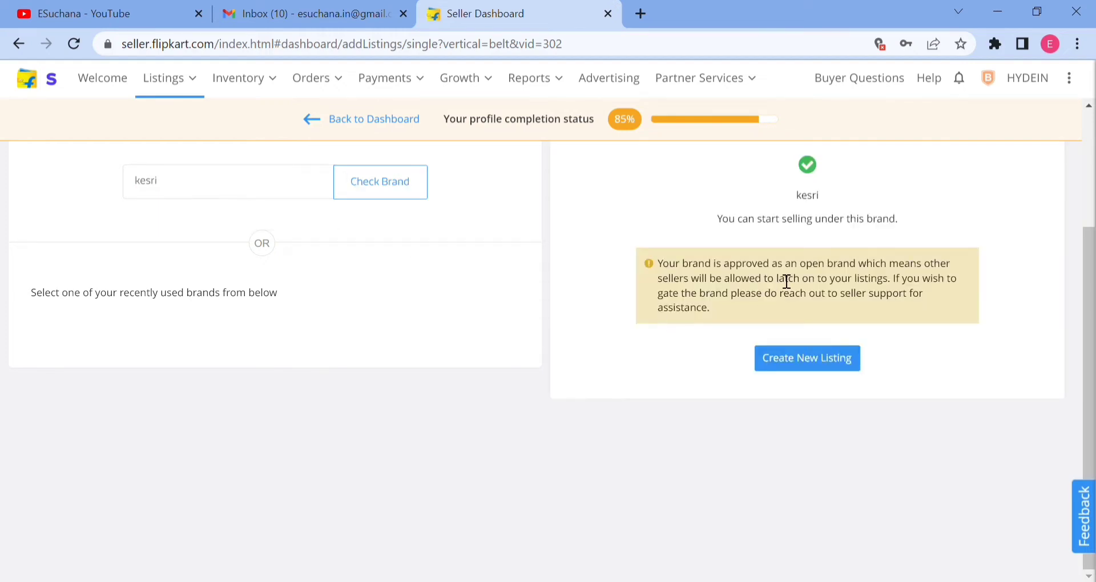
Replace the brand name with "kezari" and check whether it can be used for selling belts.
double_click(259, 194)
key("BackSpace")
type("kezari")
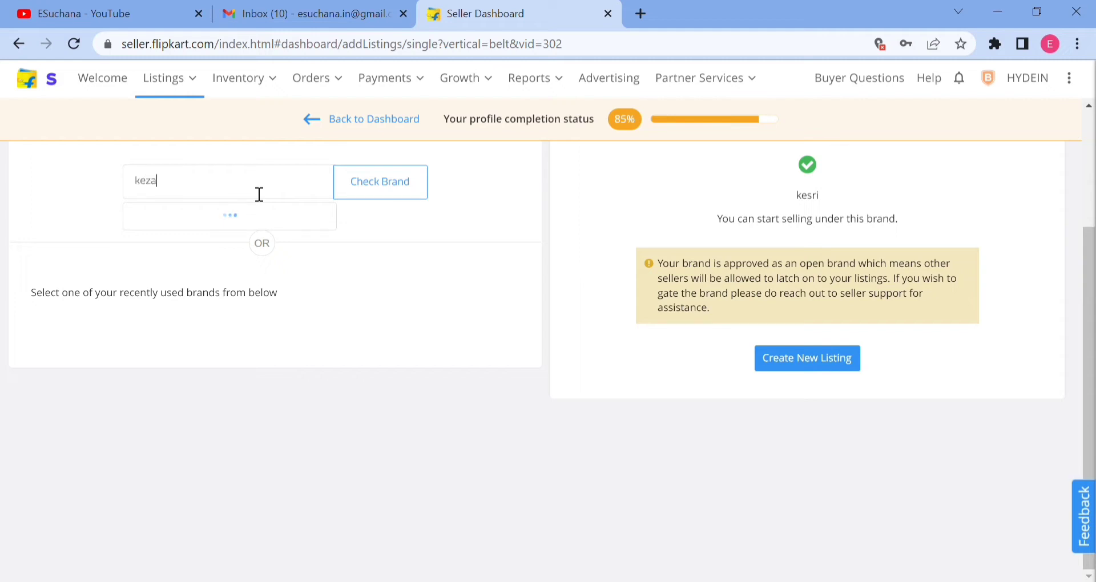
left_click(418, 197)
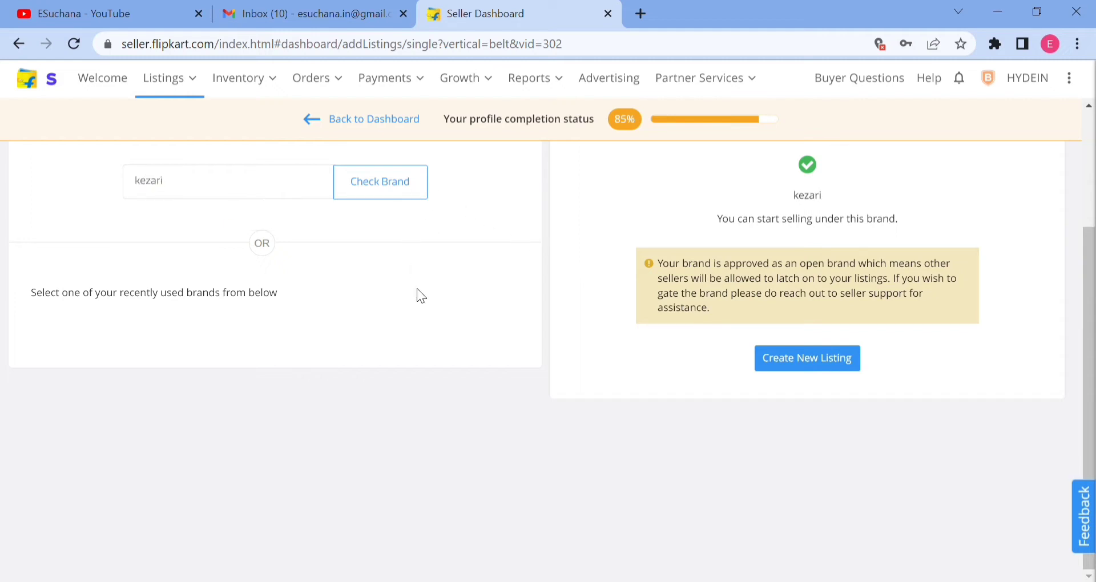
Check the brand name "woodland" for the Belts vertical and read the notice about selling under it.
double_click(244, 181)
key("BackSpace")
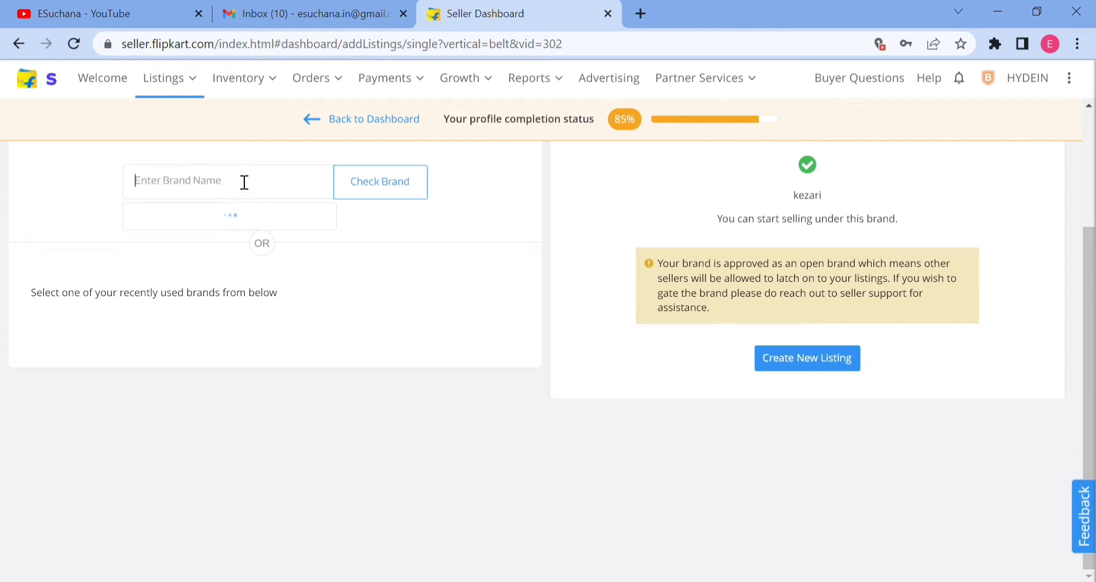
type("woodland")
left_click(379, 182)
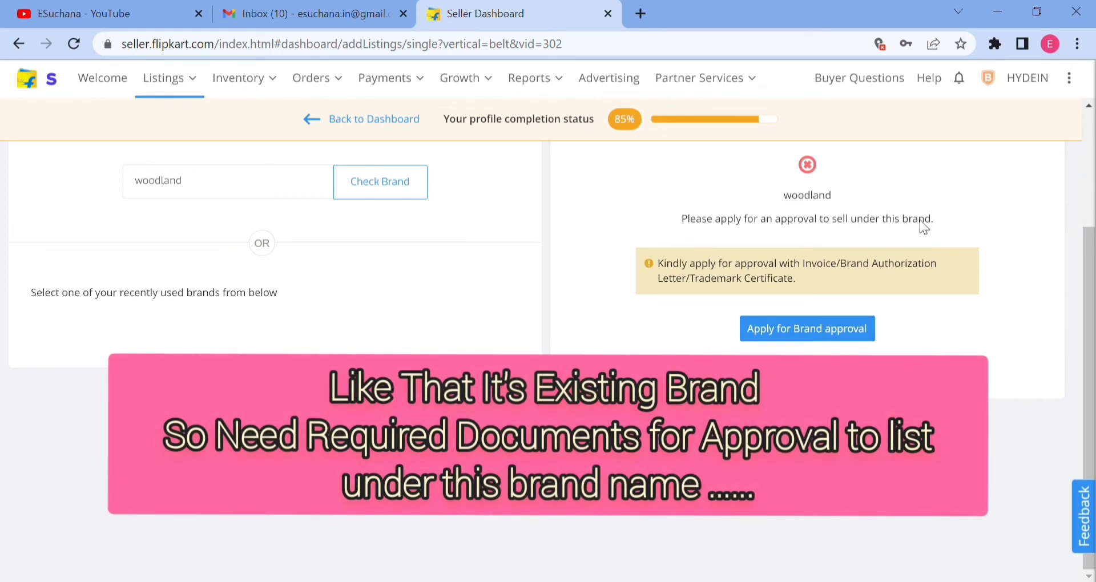
triple_click(846, 220)
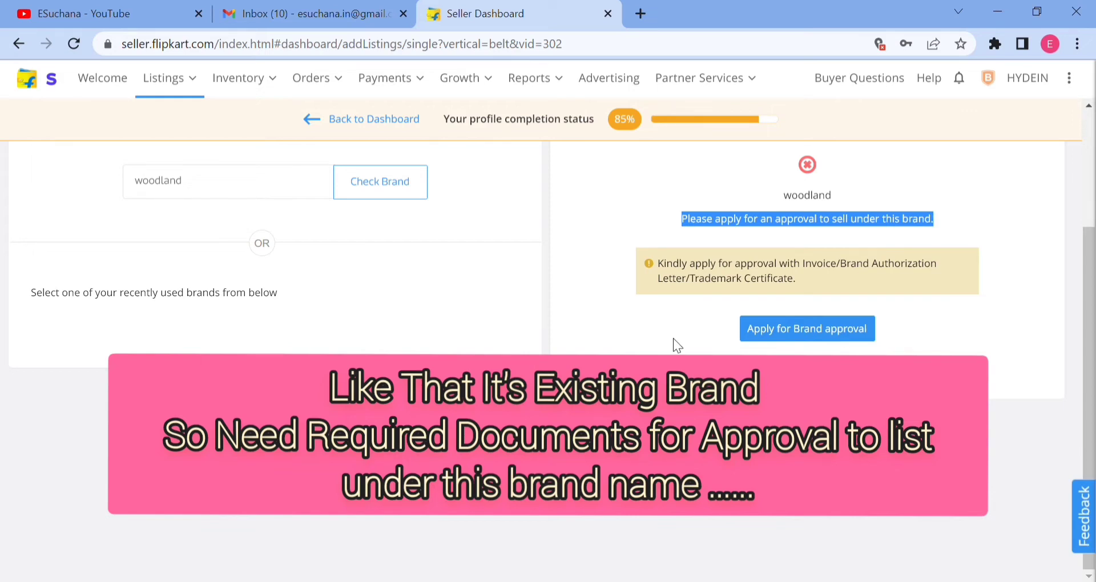
left_click(855, 242)
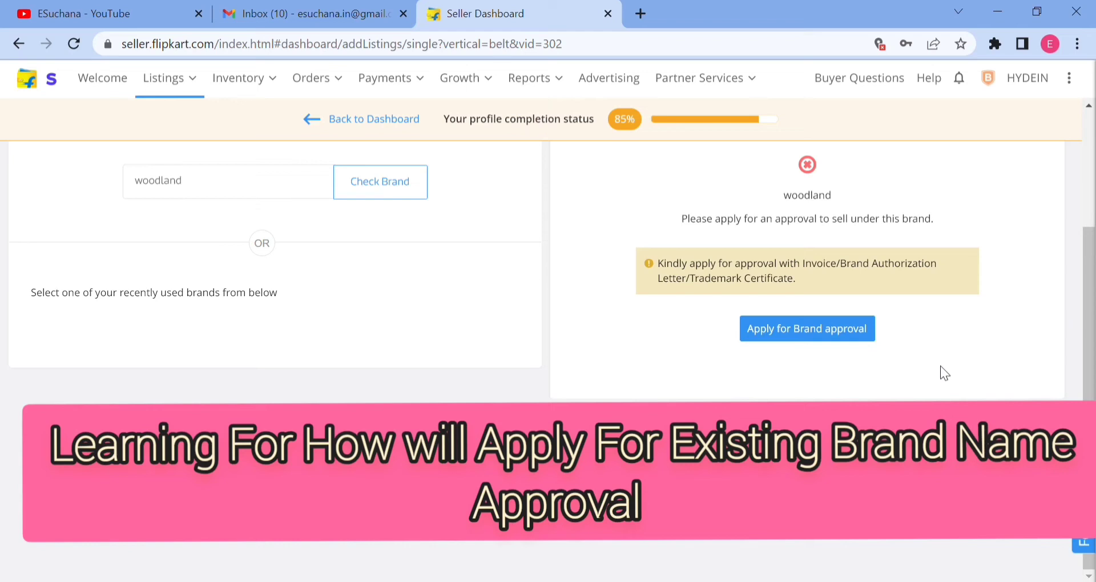
Open the brand approval application for woodland and examine its fields, required documents and document type options.
left_click(805, 334)
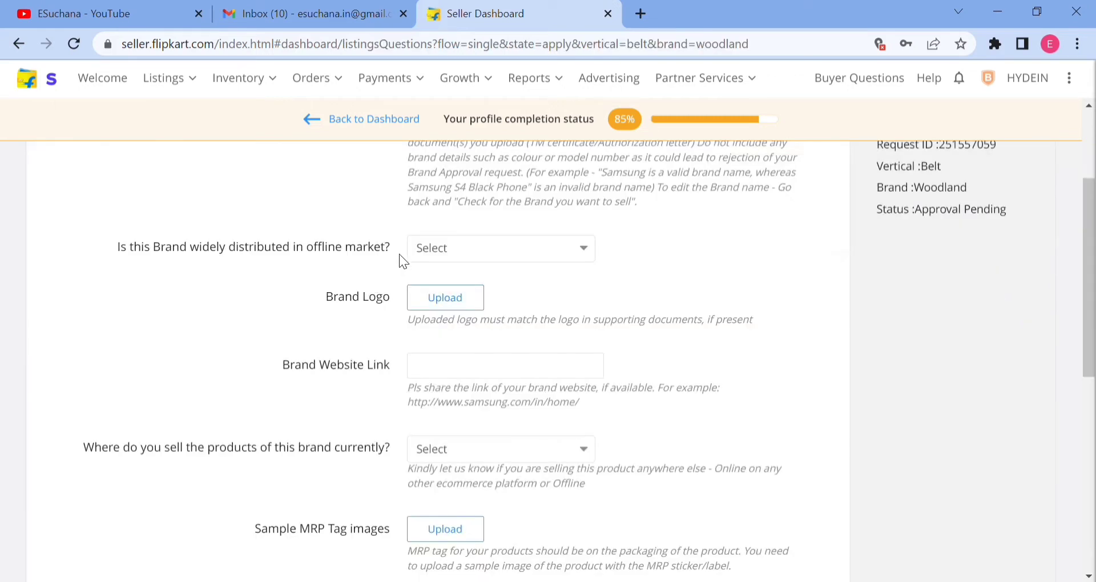
scroll(525, 234, "up", 3)
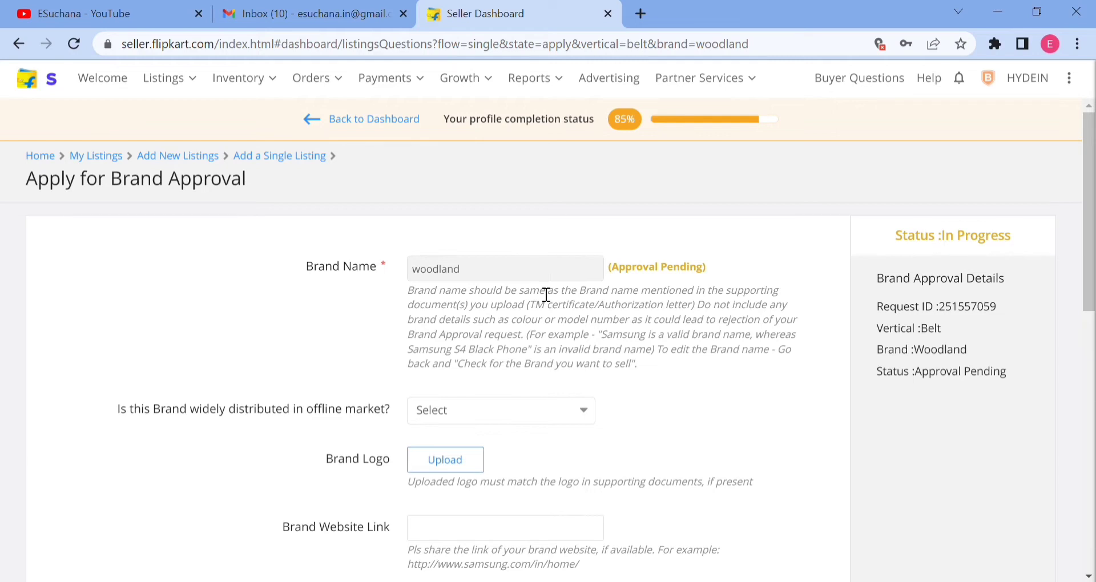
scroll(546, 294, "down", 9)
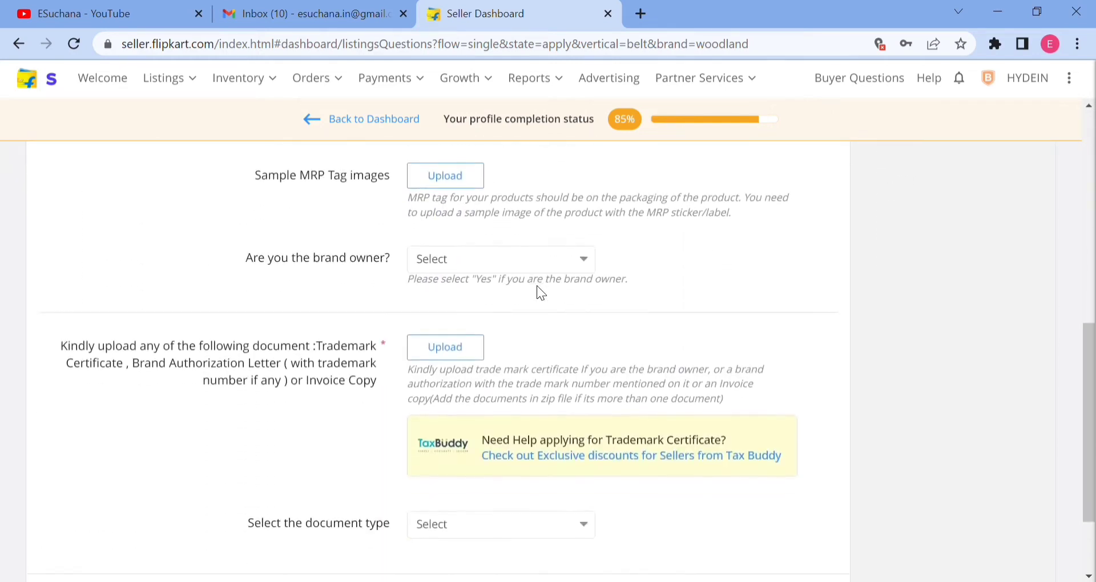
scroll(537, 285, "down", 2)
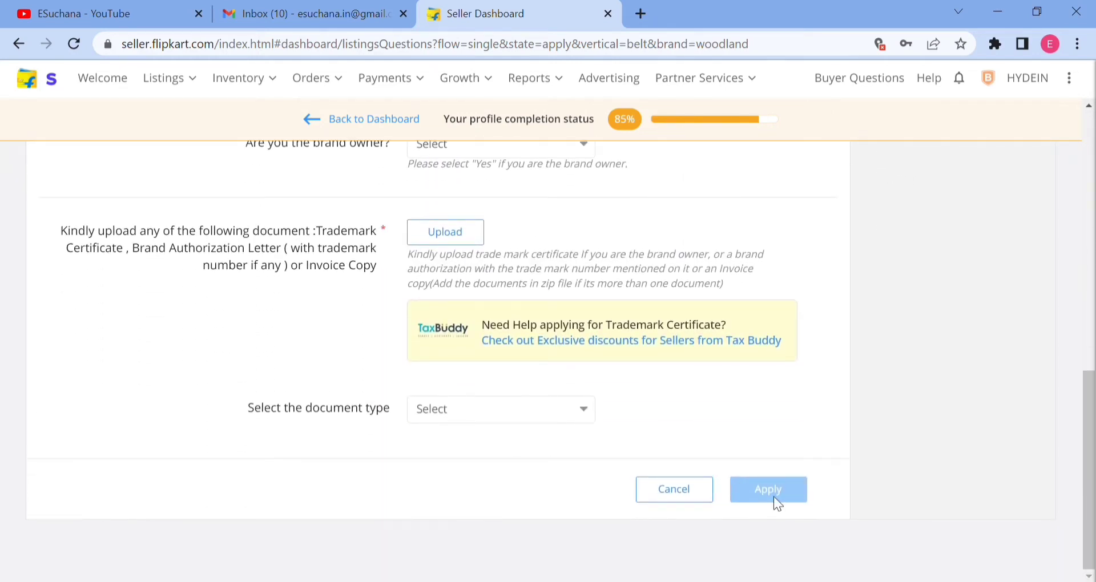
left_click(494, 419)
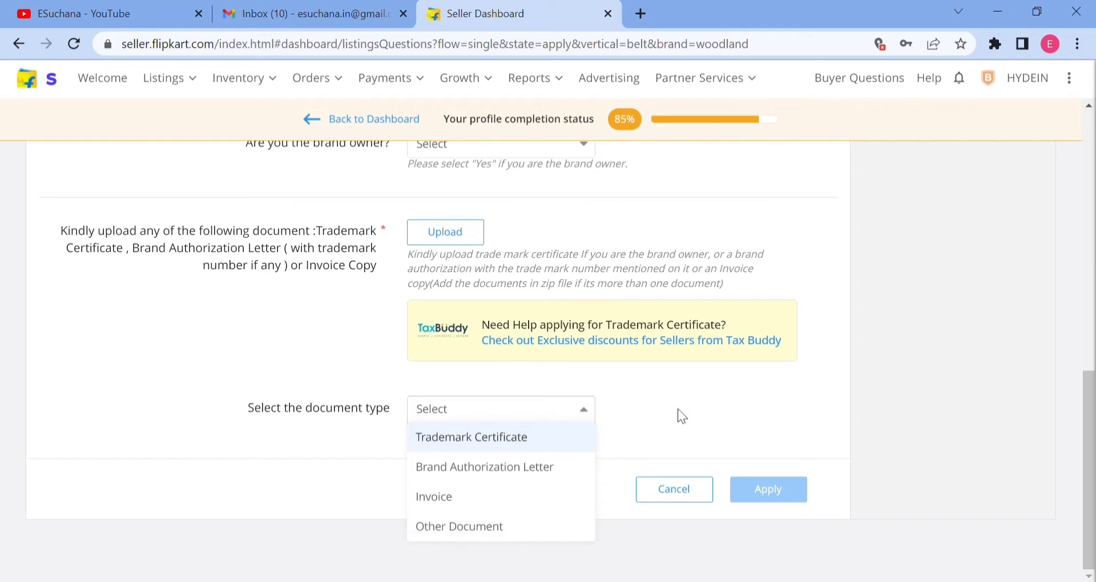
scroll(677, 409, "up", 2)
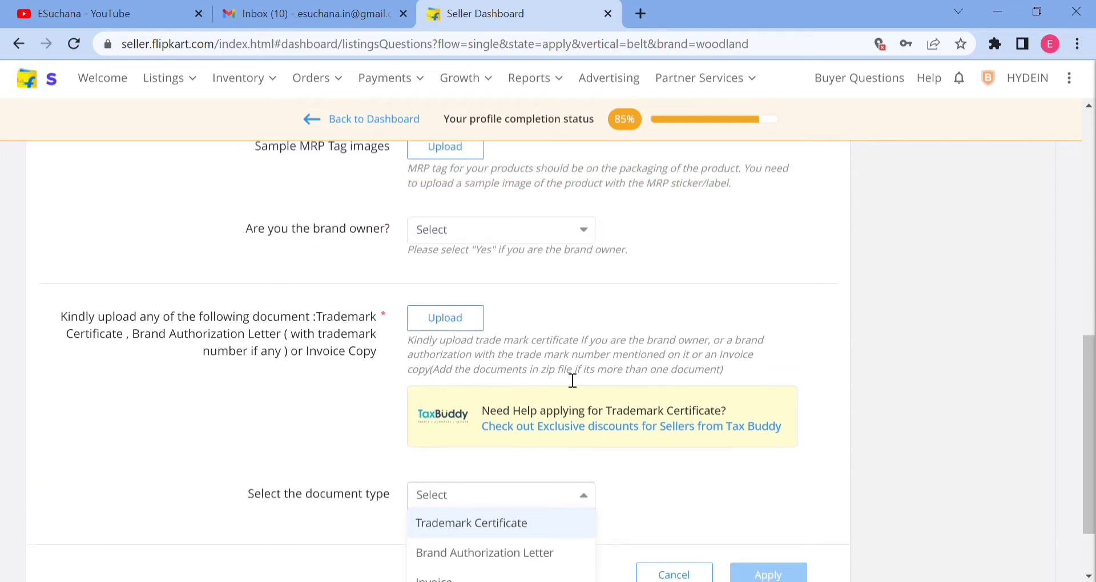
scroll(496, 360, "up", 6)
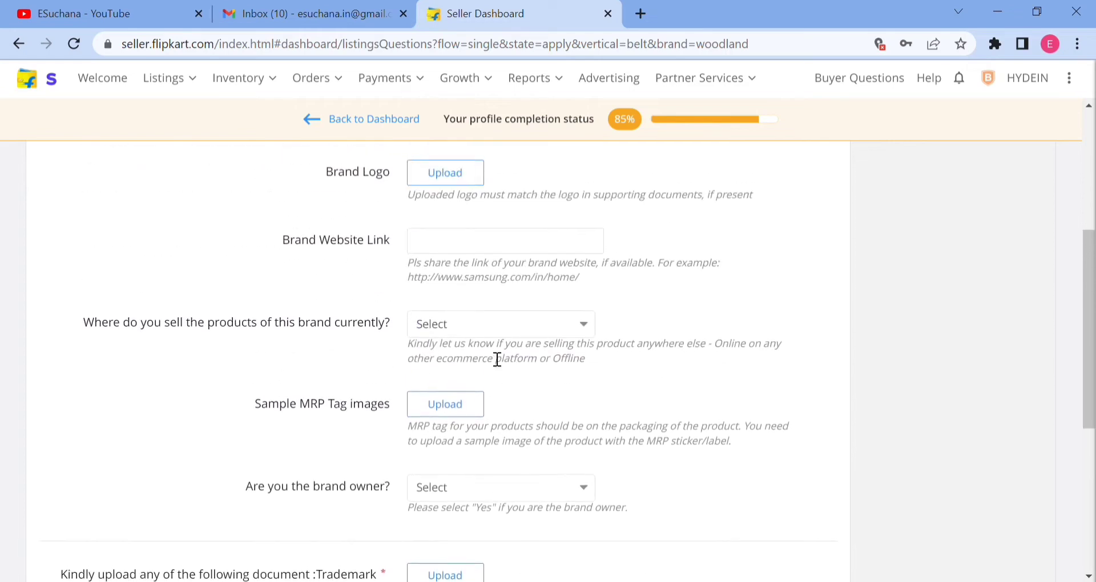
scroll(403, 324, "up", 6)
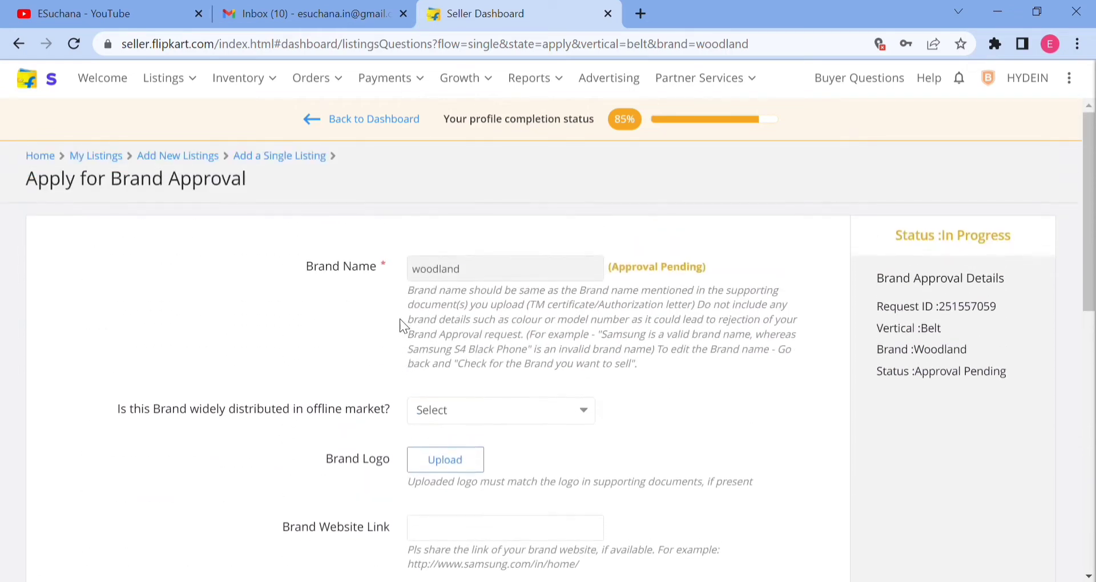
double_click(377, 266)
left_click(390, 270)
triple_click(391, 271)
left_click(377, 284)
Start a new single listing on Flipkart, find the Belts vertical by searching "belt", and proceed to choosing its brand.
left_click(190, 163)
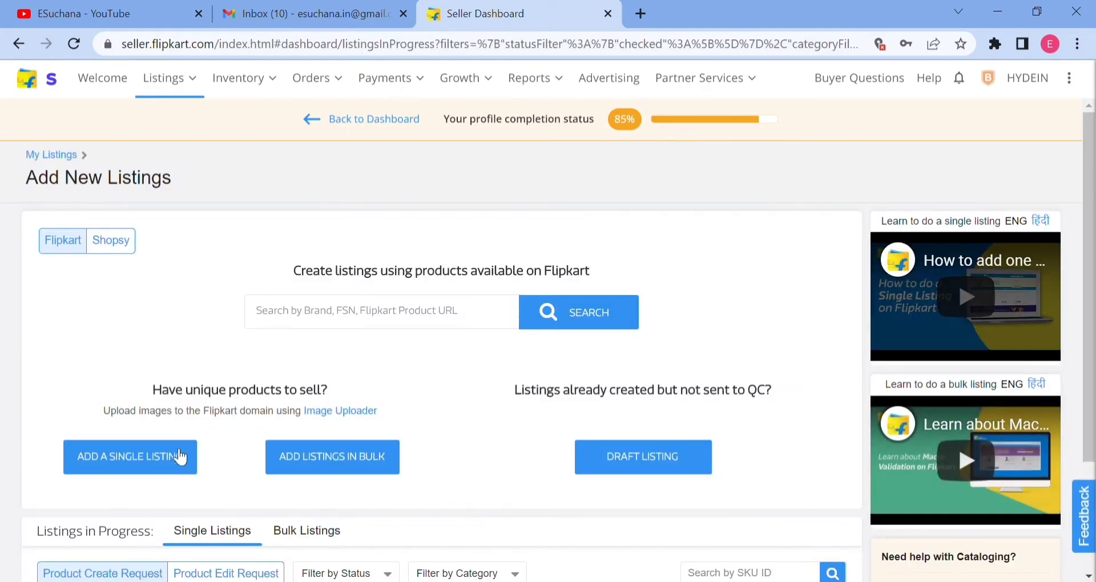
left_click(181, 457)
left_click(331, 191)
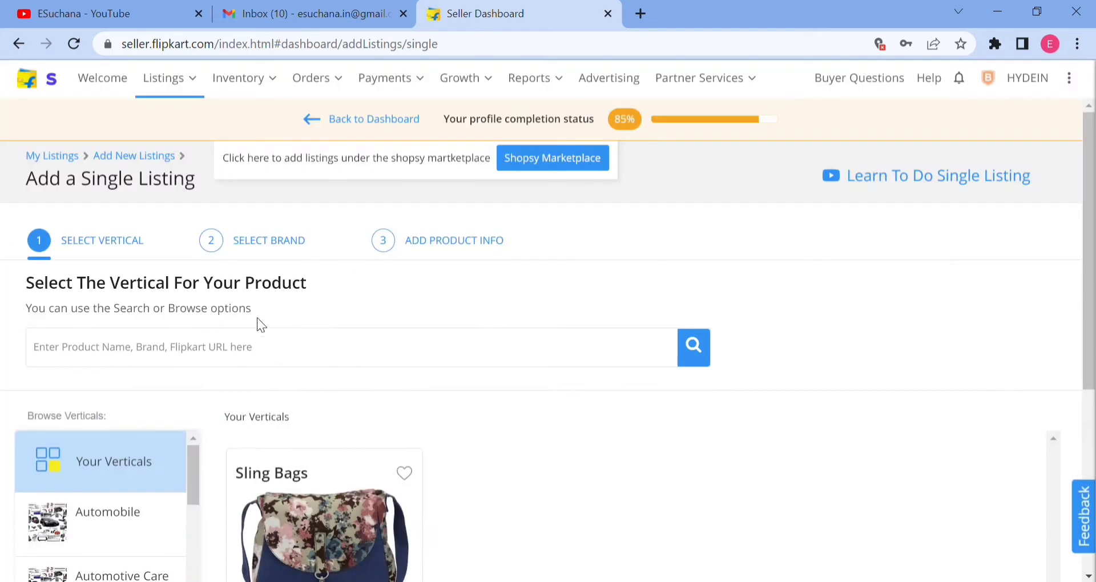
type("belt")
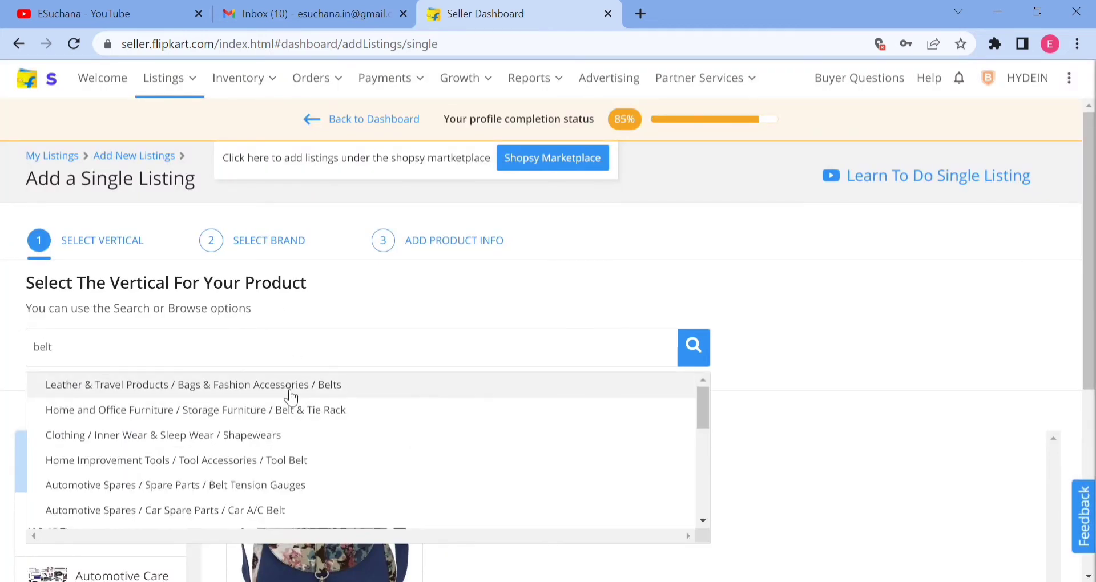
left_click(289, 392)
scroll(925, 479, "down", 2)
left_click(919, 523)
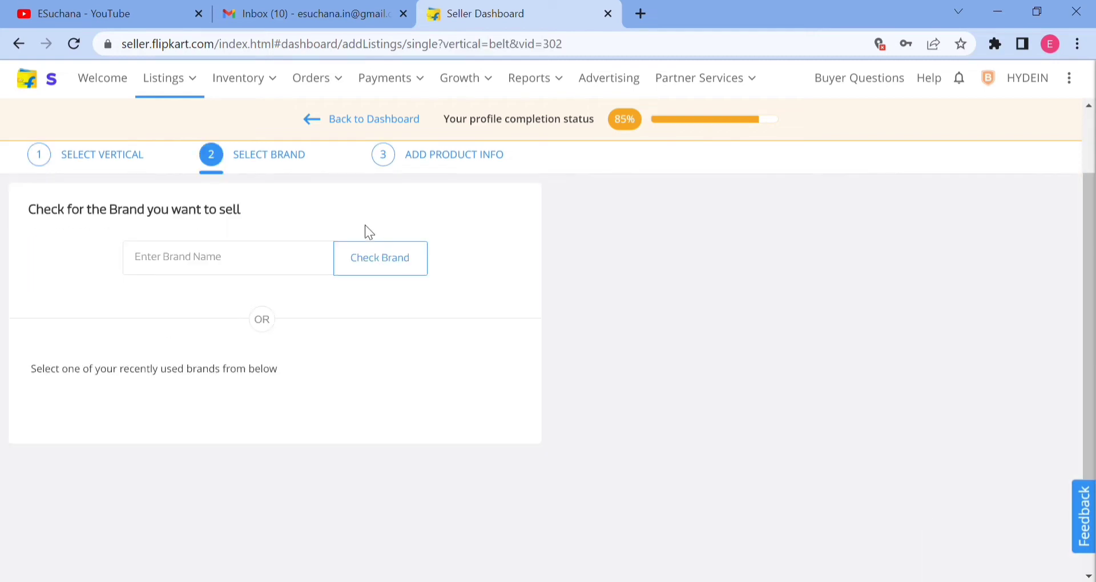
Check whether the brand name "Trade" can be used for the belt listing.
left_click(274, 261)
type("Trade")
left_click(365, 264)
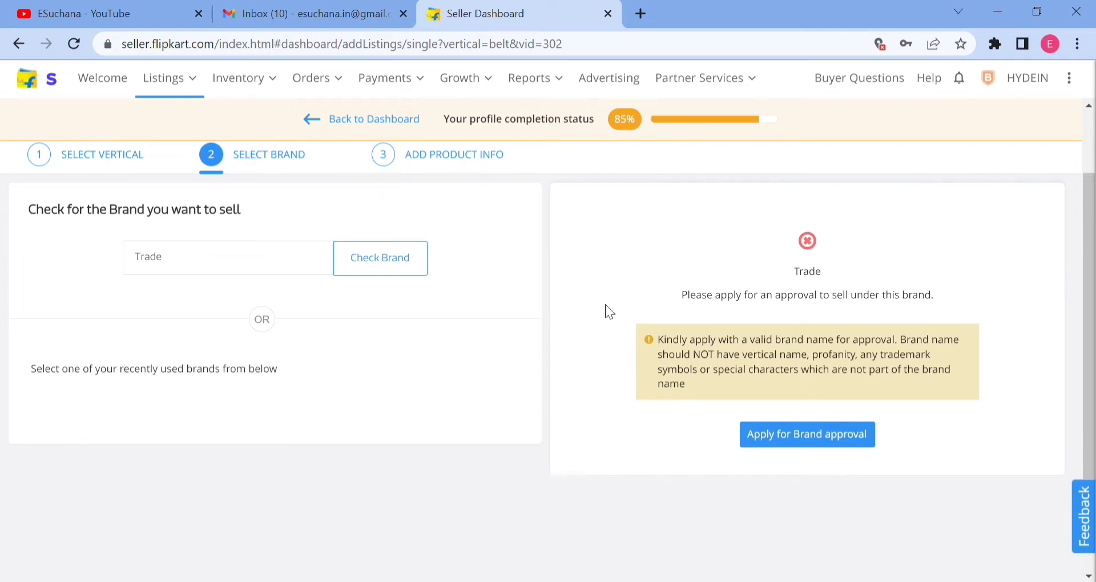
Replace the brand name with "woodlandindia" and check whether it can be used for the belt listing.
double_click(231, 266)
key("BackSpace")
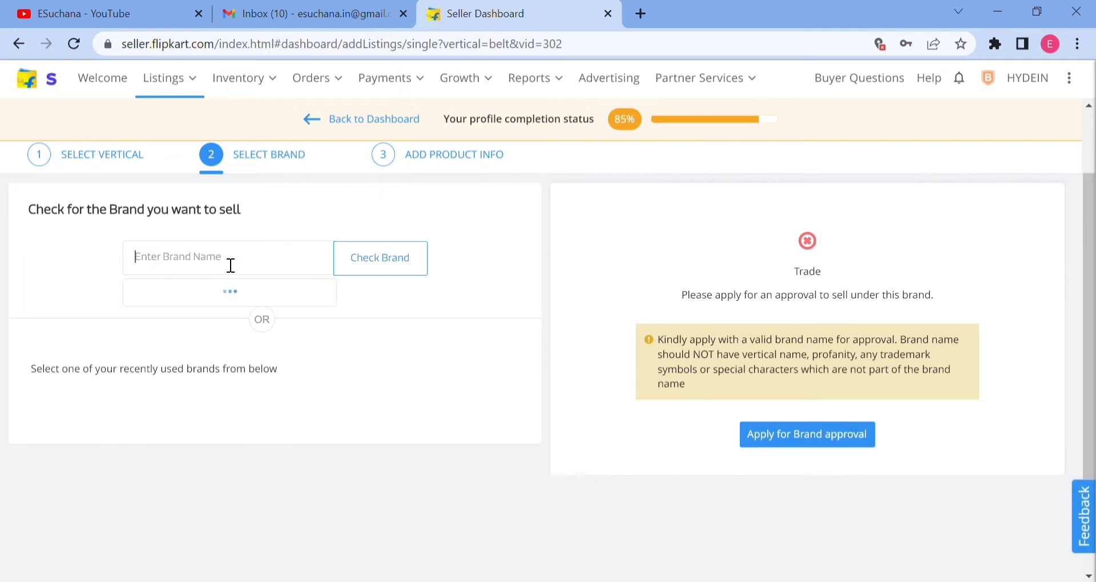
type("woodlandindia")
left_click(393, 266)
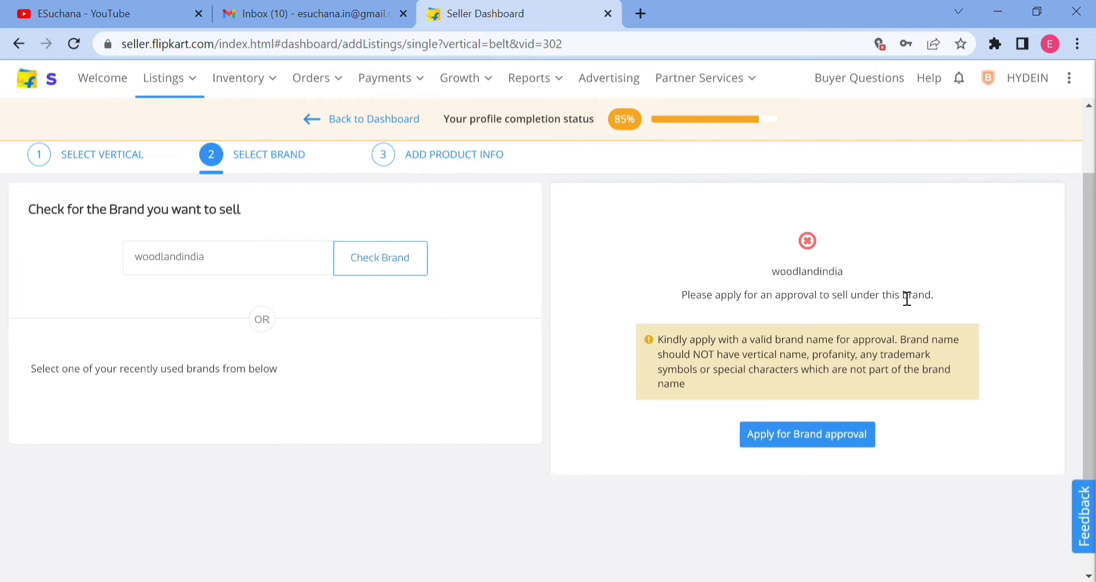
Replace the brand name with "leather" and check whether it can be used for the belt listing.
double_click(272, 266)
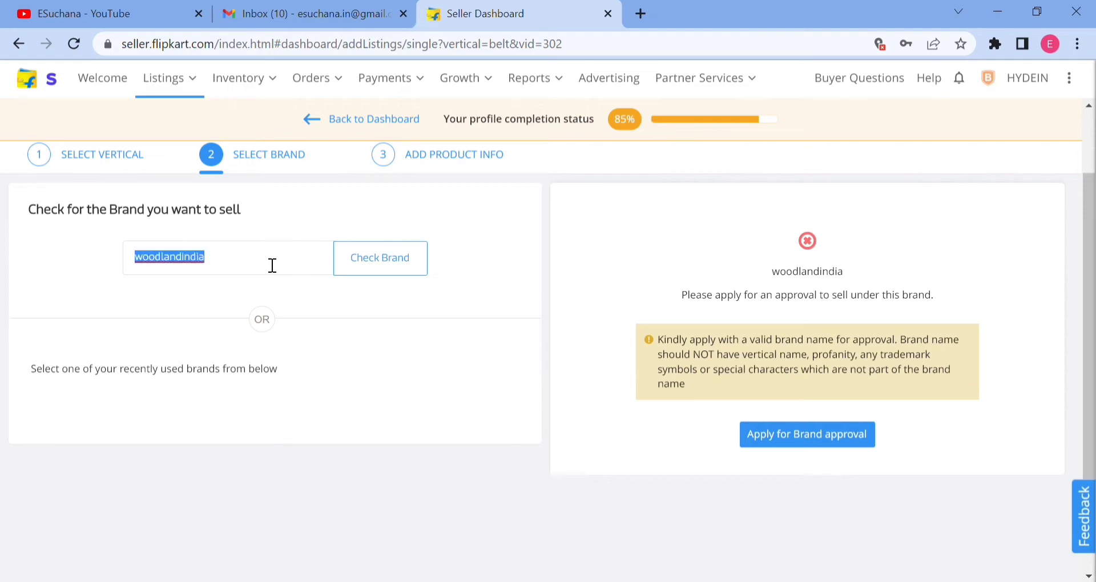
key("BackSpace")
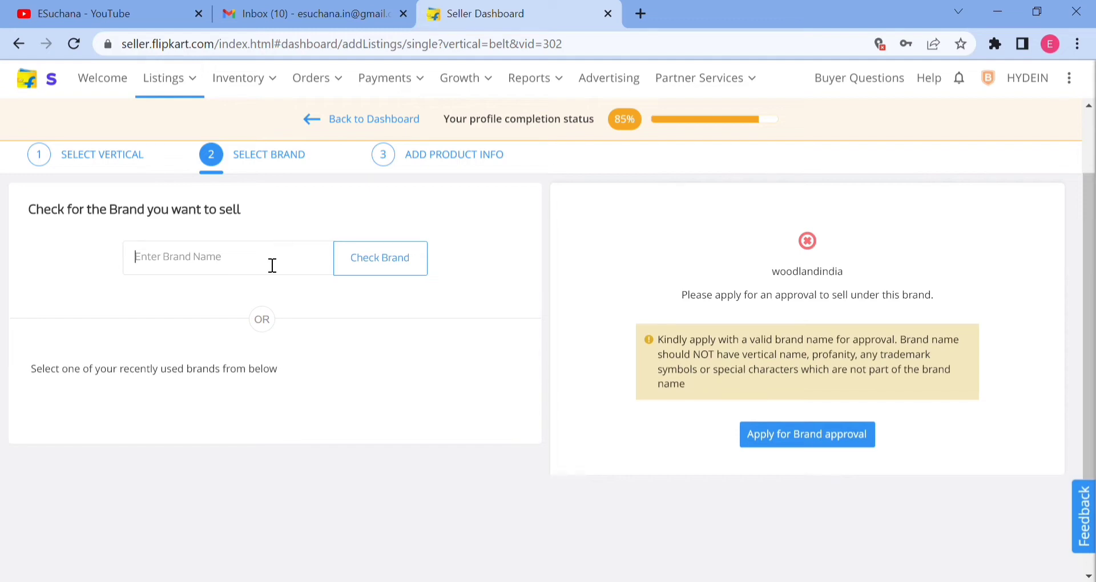
type("leather")
left_click(371, 264)
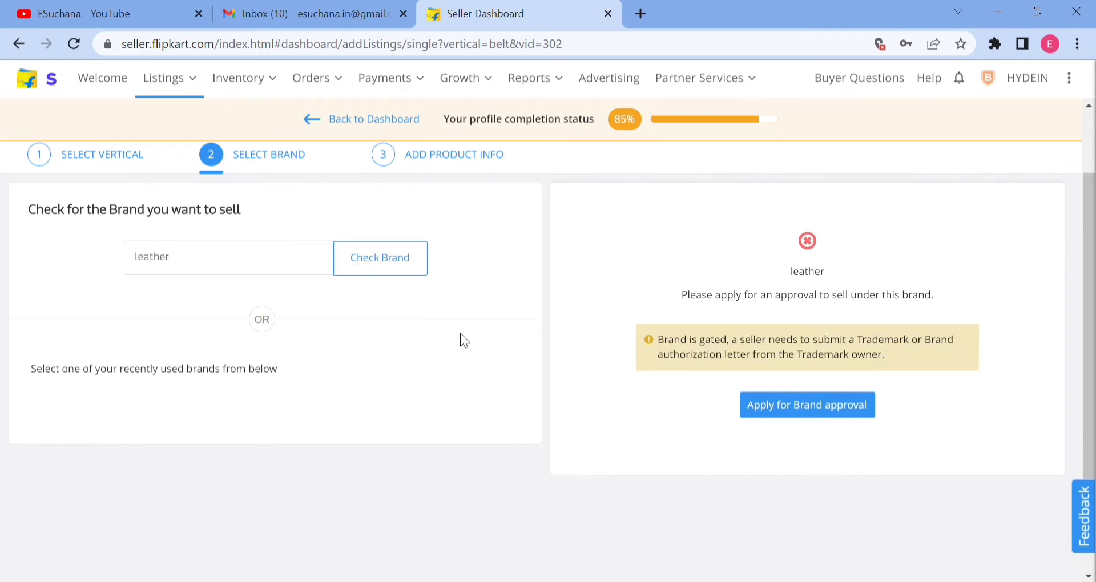
Replace the brand name with "india" and check whether it can be used for the belt listing.
double_click(217, 262)
type("india")
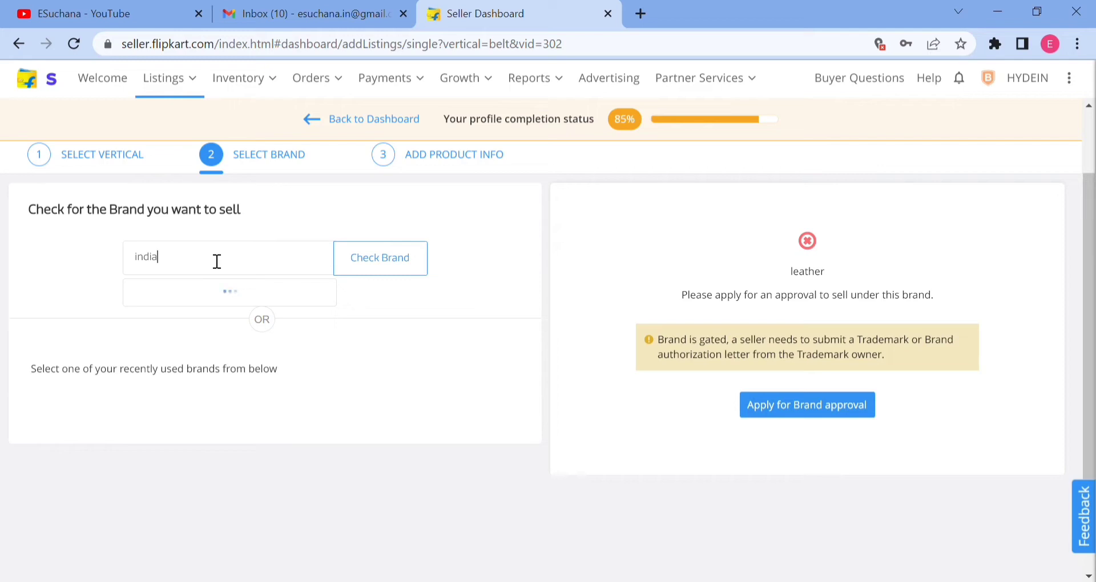
left_click(365, 268)
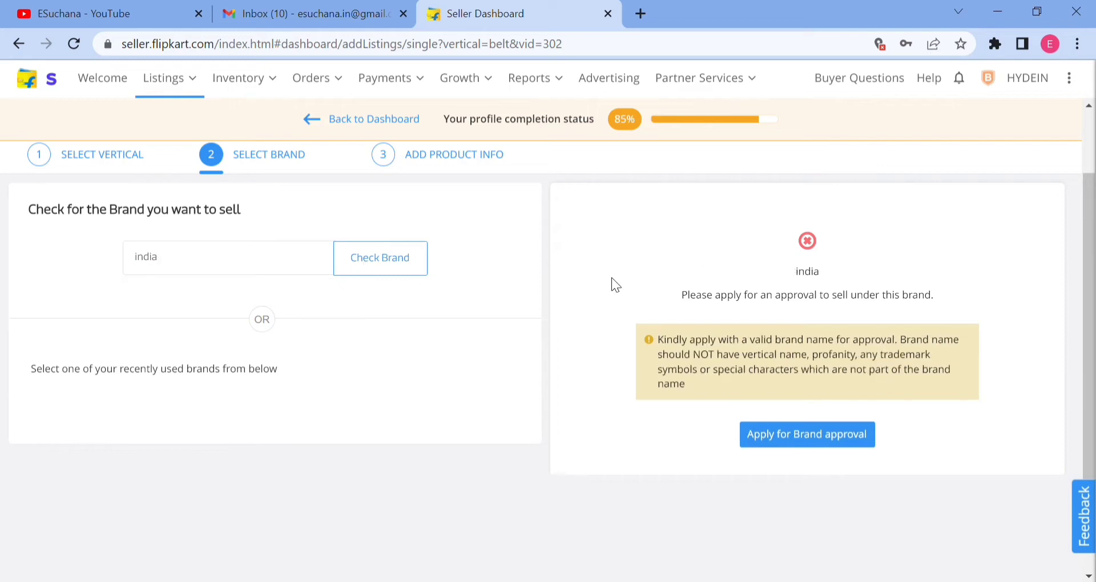
Replace the brand name with "ISb" and check whether it can be used for the belt listing.
double_click(216, 268)
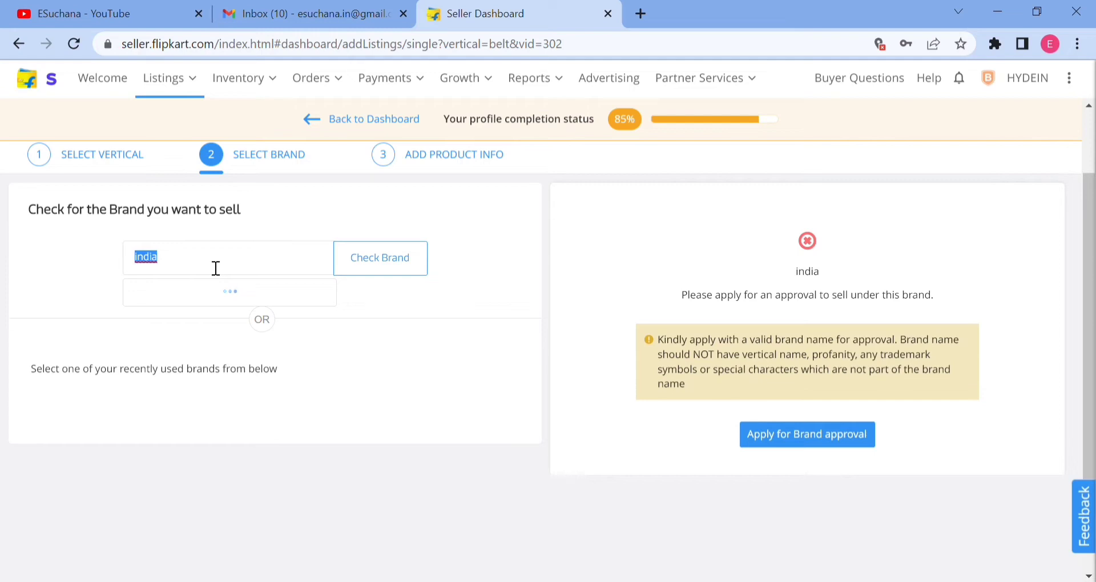
key("BackSpace")
type("ISb")
left_click(410, 265)
Replace the brand name with "Anric" and check whether it can be used for the belt listing.
left_click(193, 271)
key("ctrl+a")
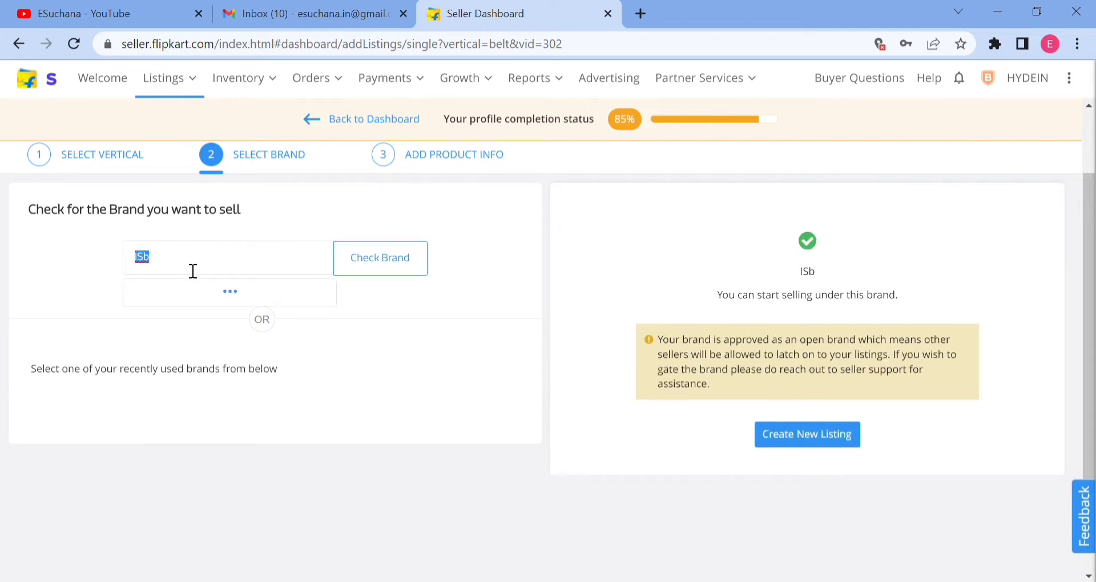
key("BackSpace")
type("Anric")
left_click(427, 265)
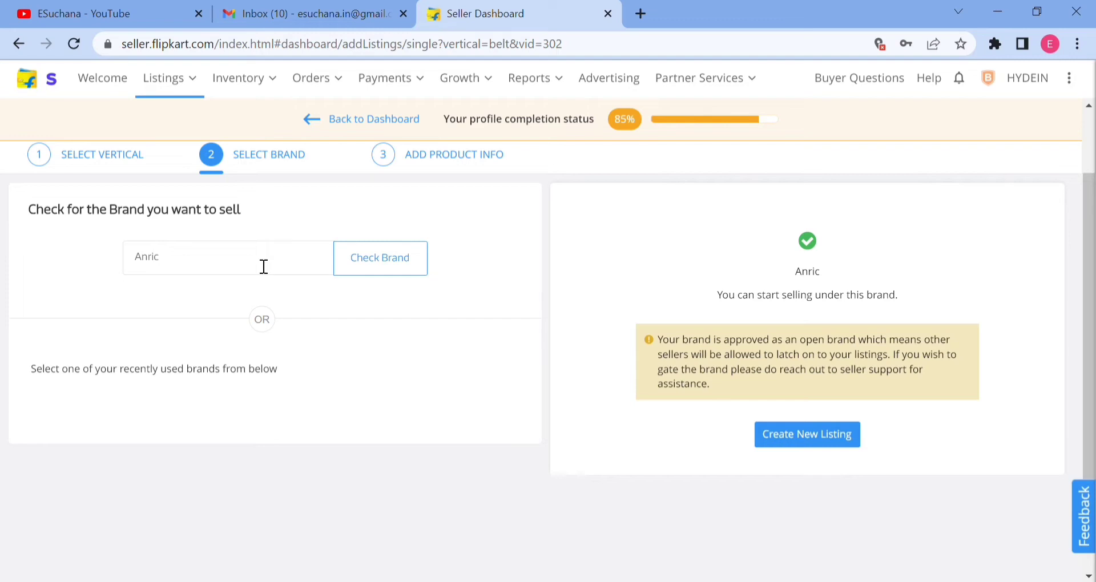
Create a new belt listing under the checked brand Anric.
double_click(211, 263)
key("BackSpace")
double_click(843, 297)
left_click(800, 438)
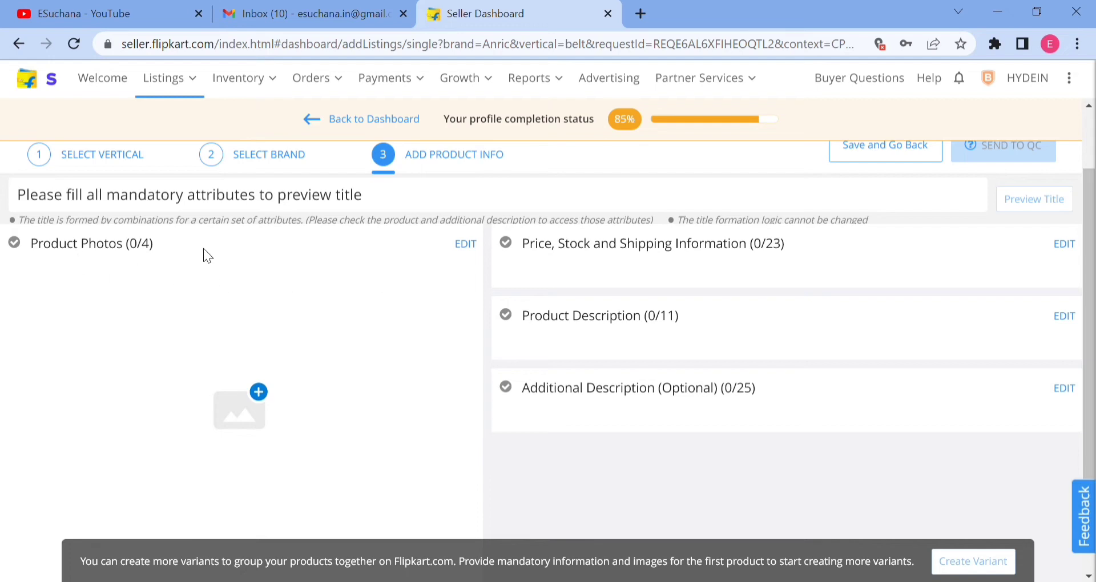
Look over the product photo, price, description and additional description sections and the quality check guidelines of the listing.
triple_click(101, 252)
left_click(234, 259)
scroll(337, 442, "down", 2)
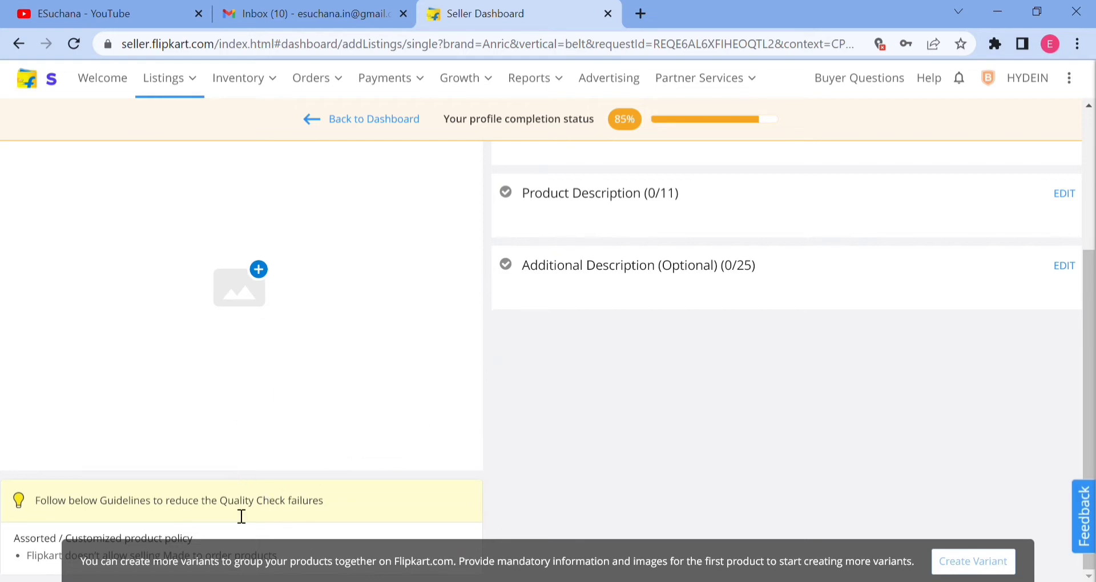
left_click(300, 513)
scroll(361, 318, "up", 3)
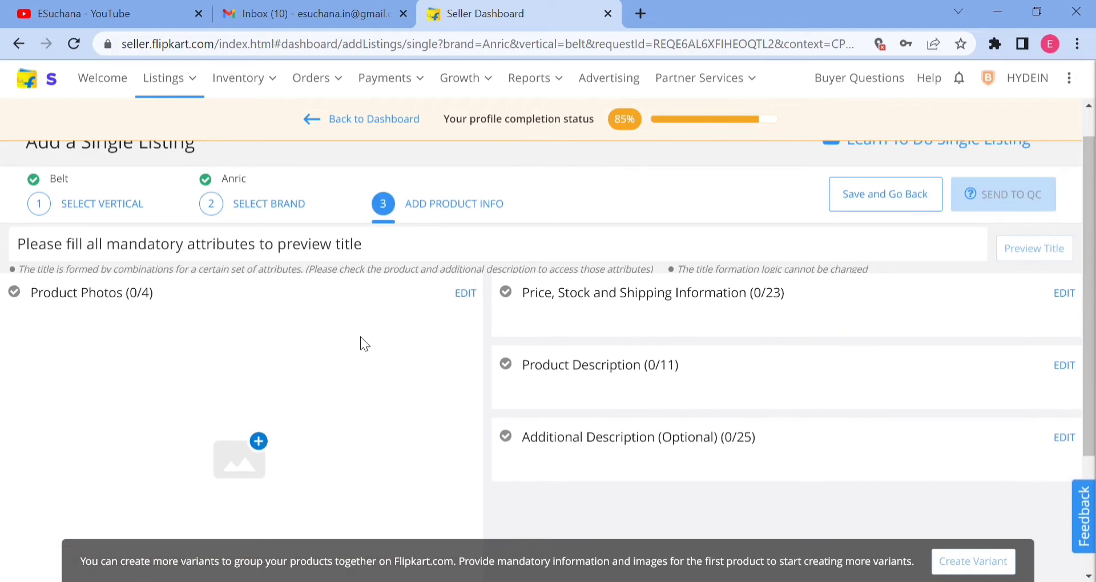
scroll(361, 338, "down", 2)
scroll(361, 337, "up", 1)
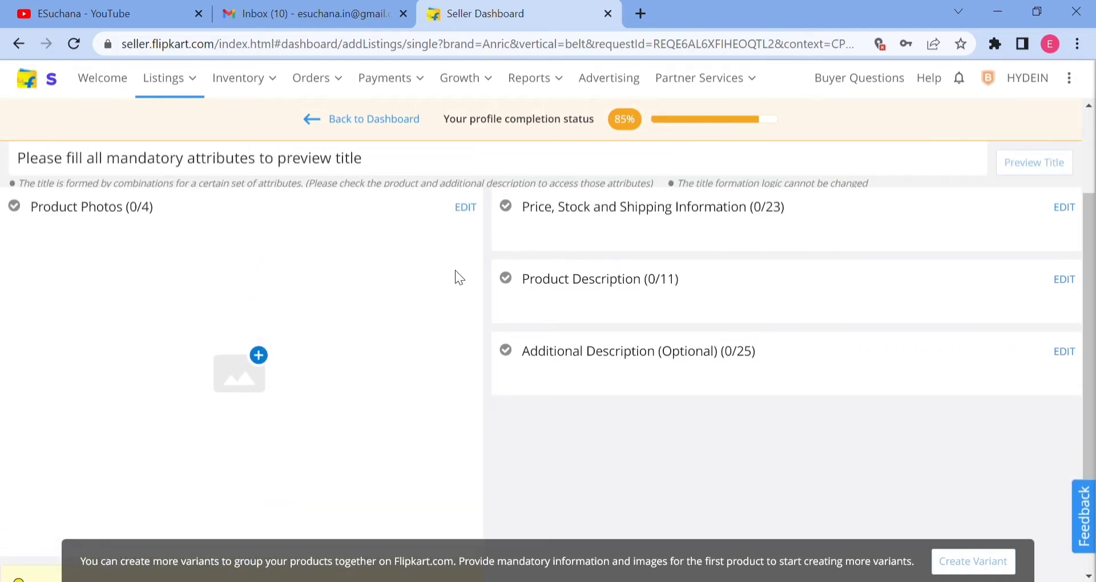
Open the product photos for editing and view the side view, package and model sample images.
left_click(465, 208)
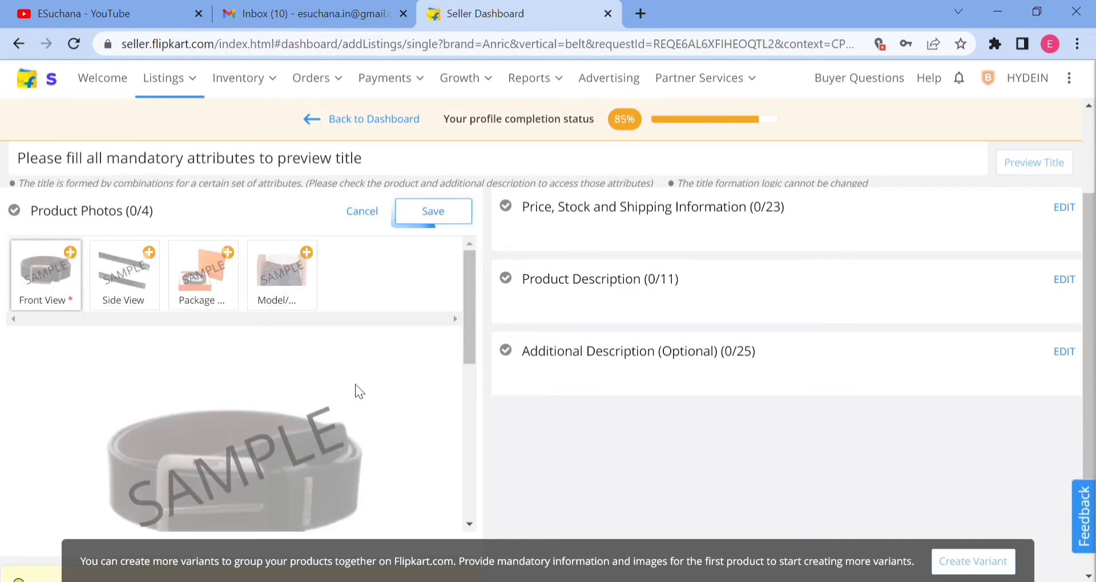
mouse_move(61, 271)
left_click(133, 284)
left_click(200, 278)
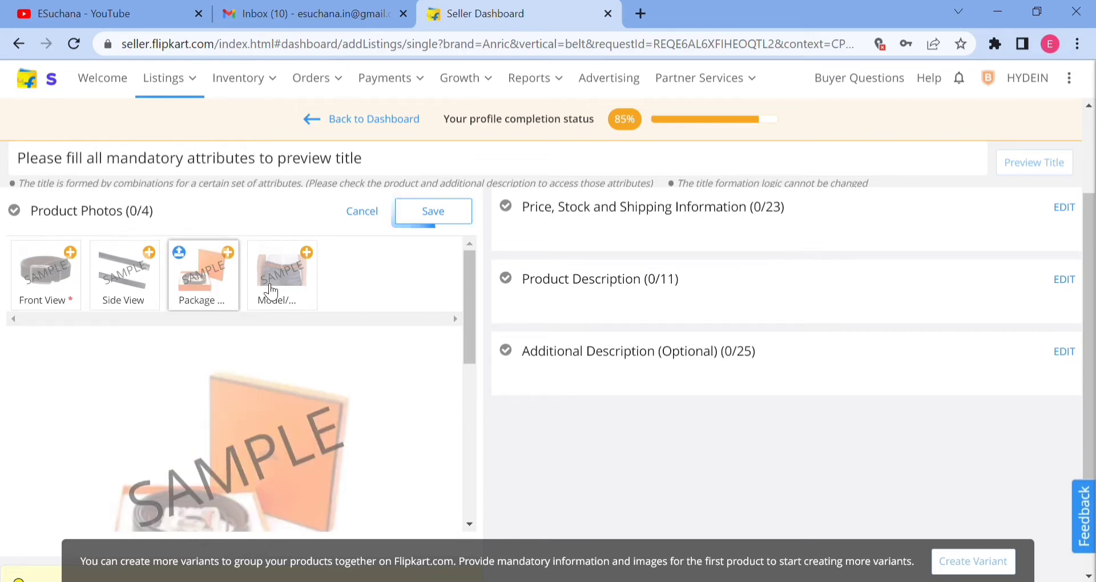
left_click(292, 288)
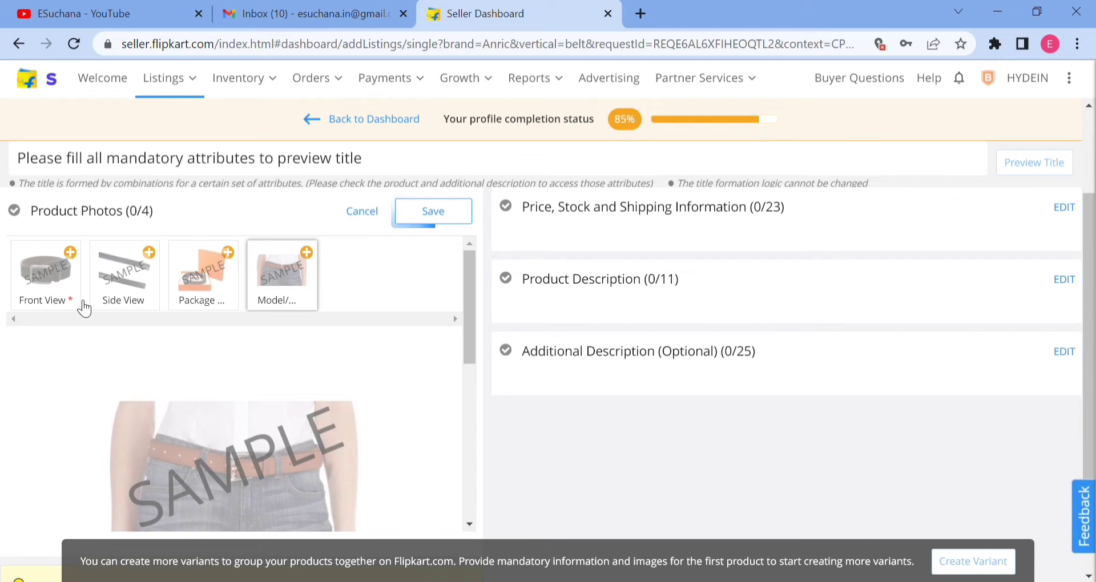
Upload a product photo for the Front View and save the product photos.
mouse_move(76, 308)
mouse_move(189, 279)
left_click(47, 275)
scroll(255, 363, "down", 3)
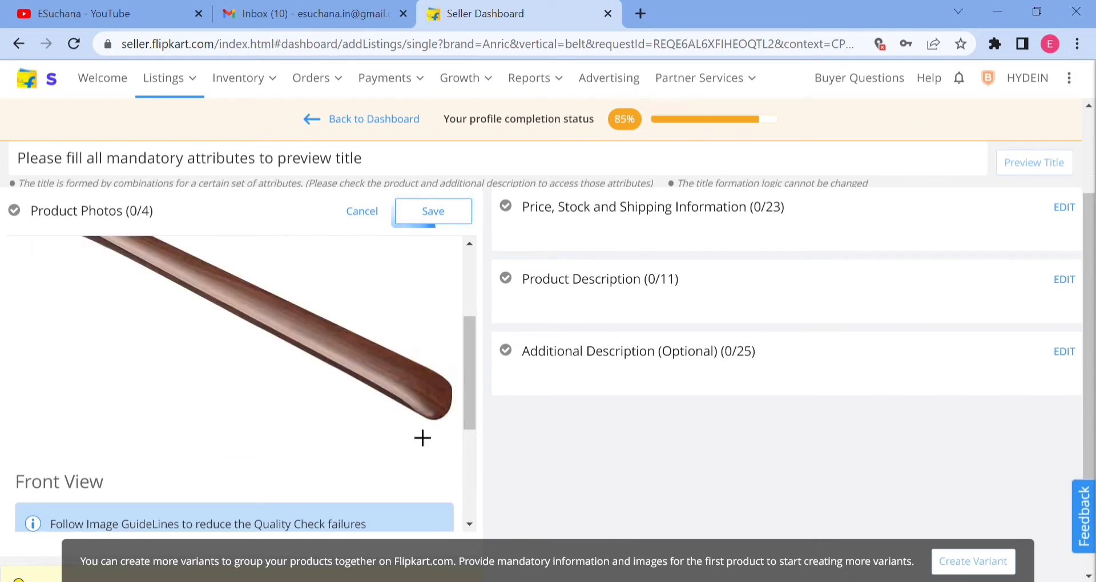
left_click(439, 216)
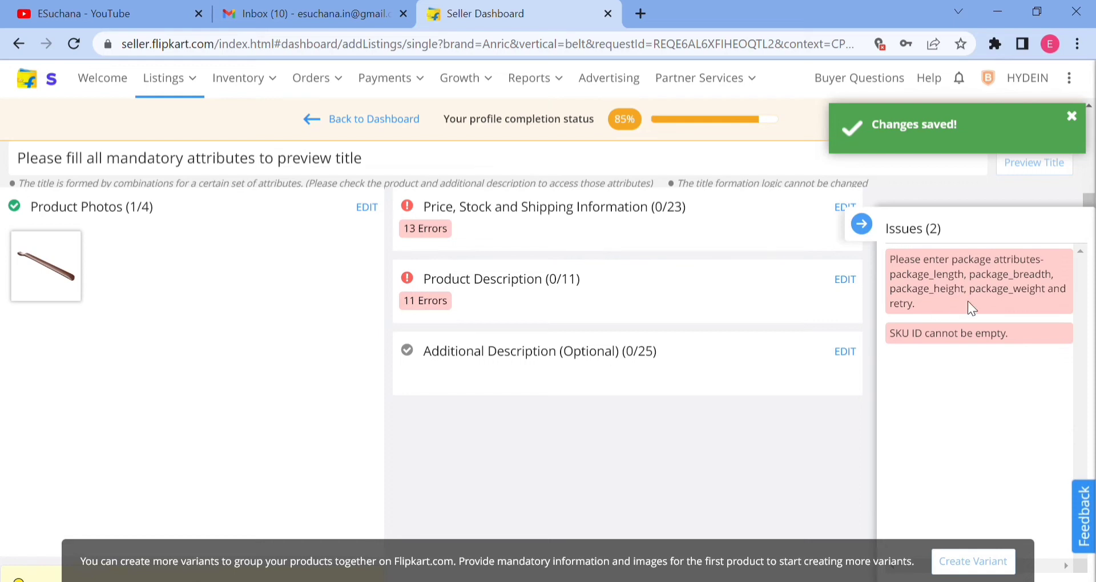
Review the listing issues and the Price, Stock and Shipping Information and Product Description sections.
scroll(462, 363, "down", 2)
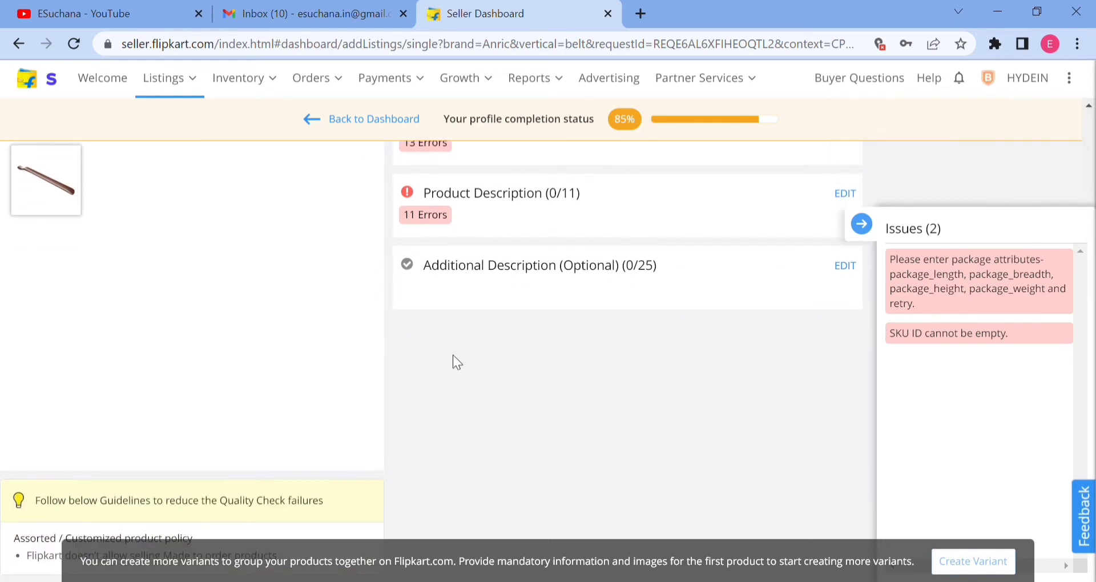
scroll(453, 362, "up", 3)
double_click(487, 298)
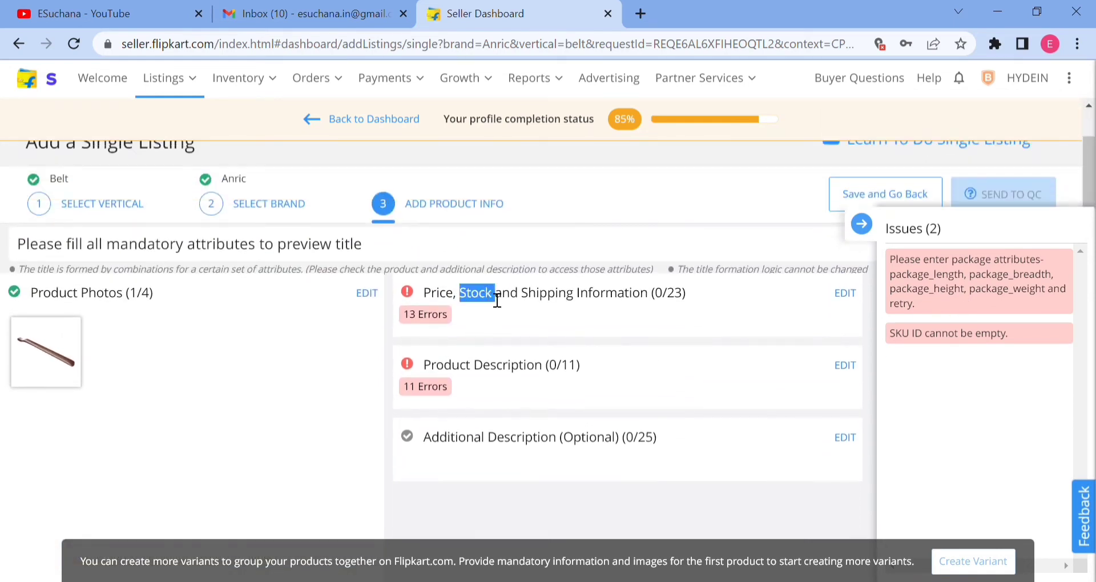
triple_click(507, 377)
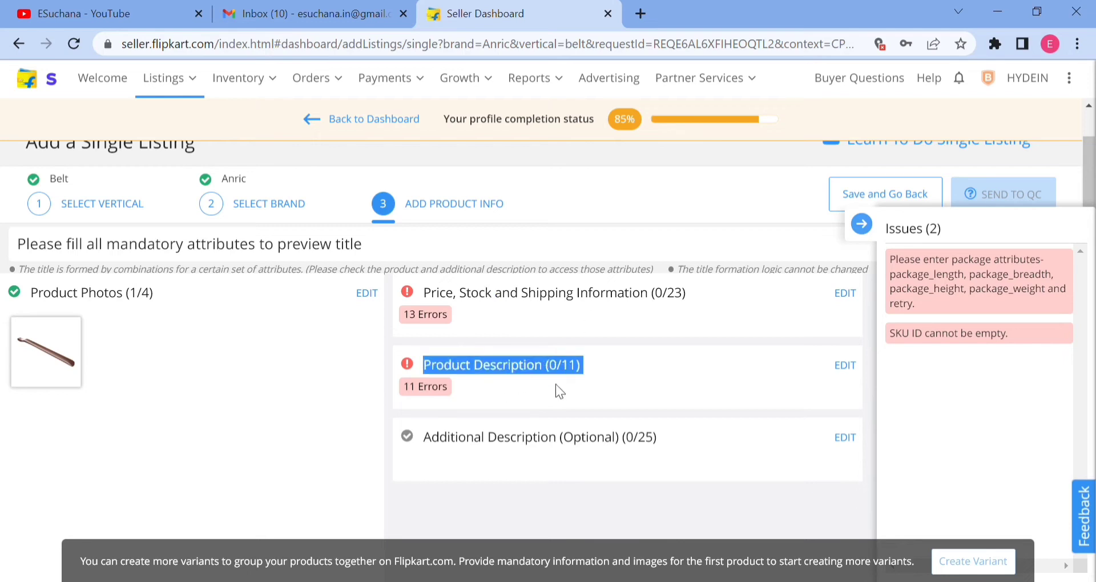
left_click(654, 320)
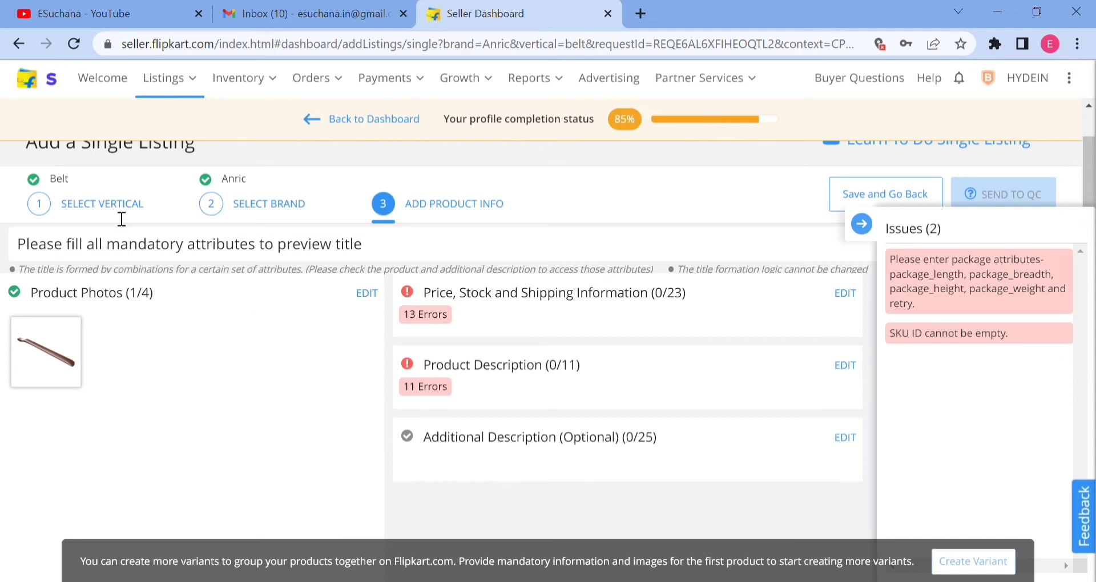
Reopen the product photos and replace the Front View photo with one of a brown leather belt with a metal buckle.
left_click(367, 294)
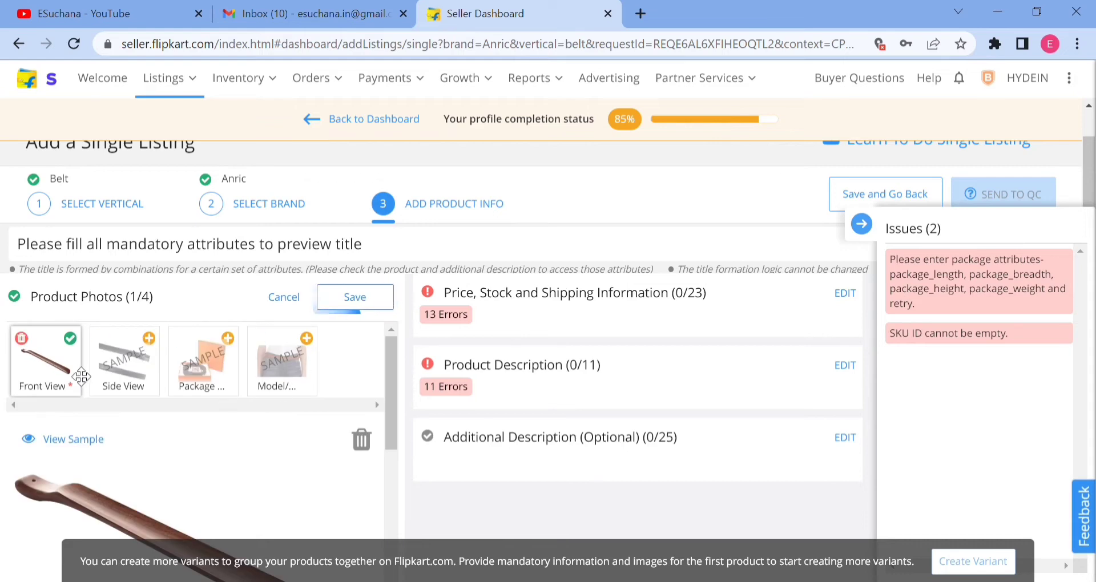
scroll(379, 409, "down", 3)
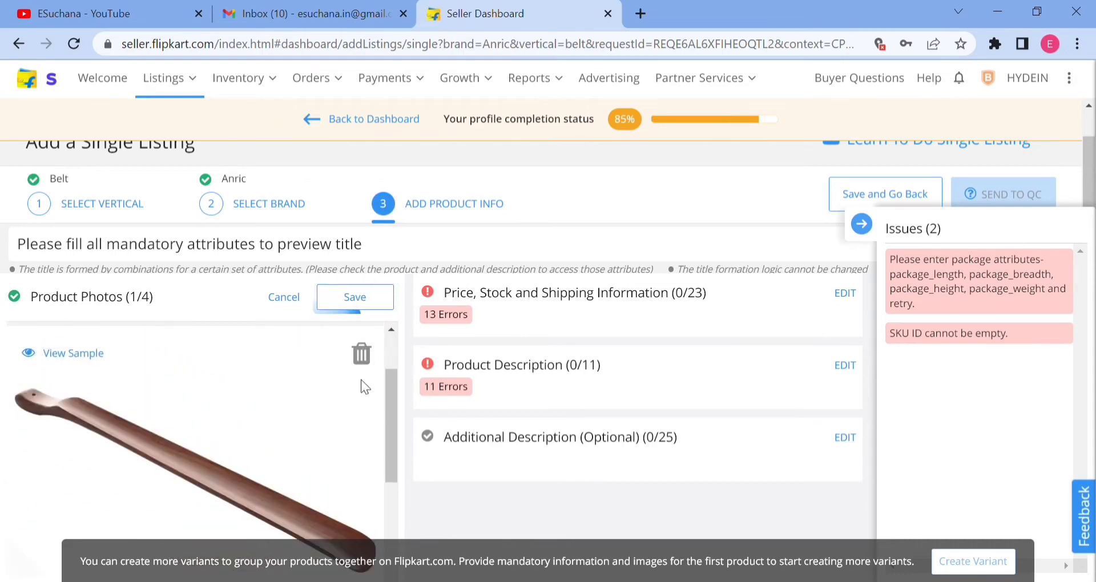
left_click(376, 355)
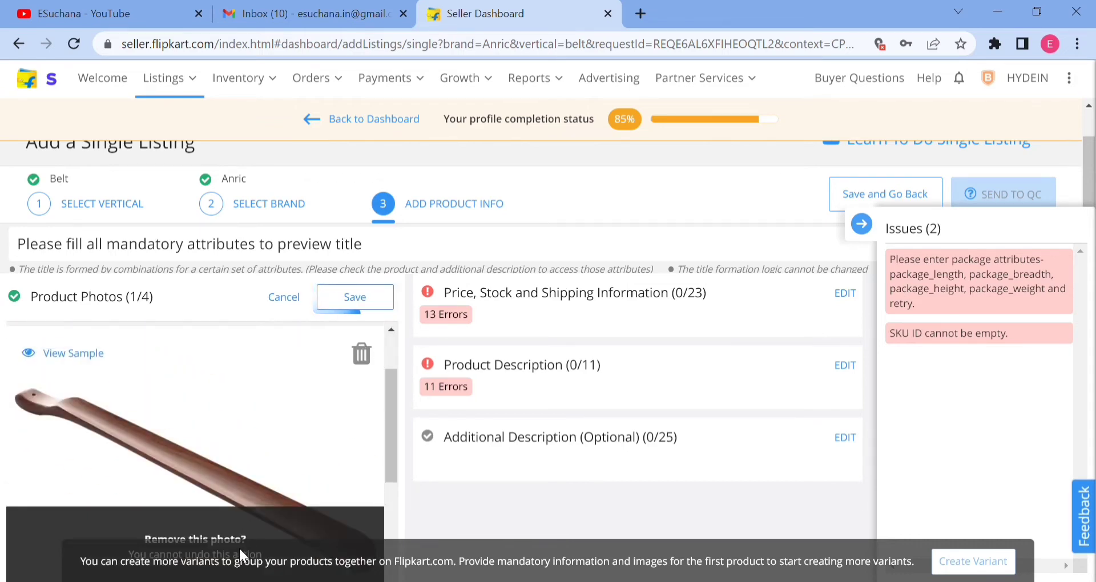
left_click(273, 429)
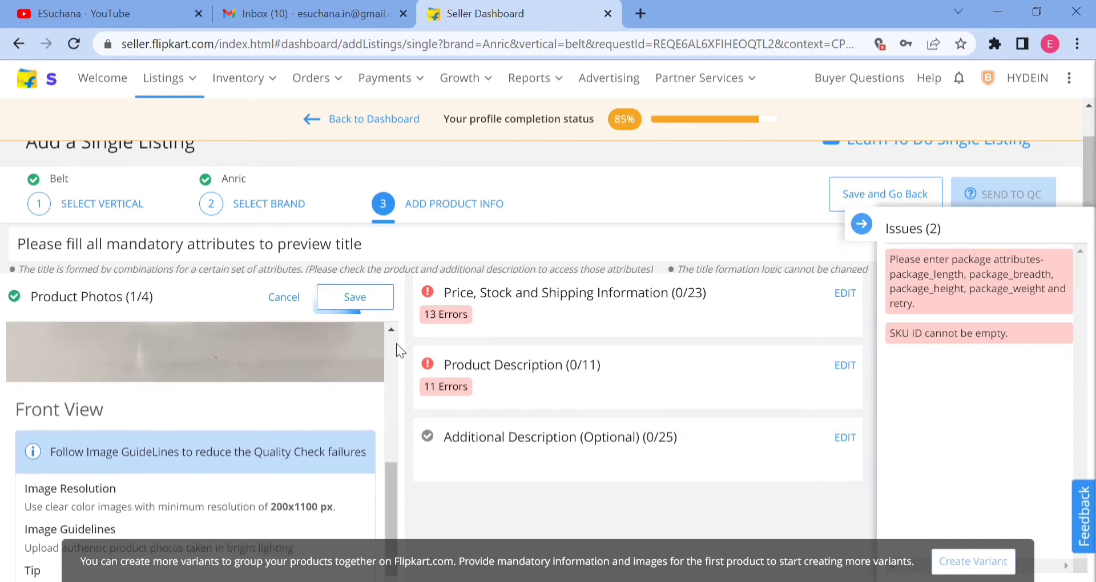
Collapse the issues list and save the product photos with the new Front View image.
scroll(713, 294, "down", 3)
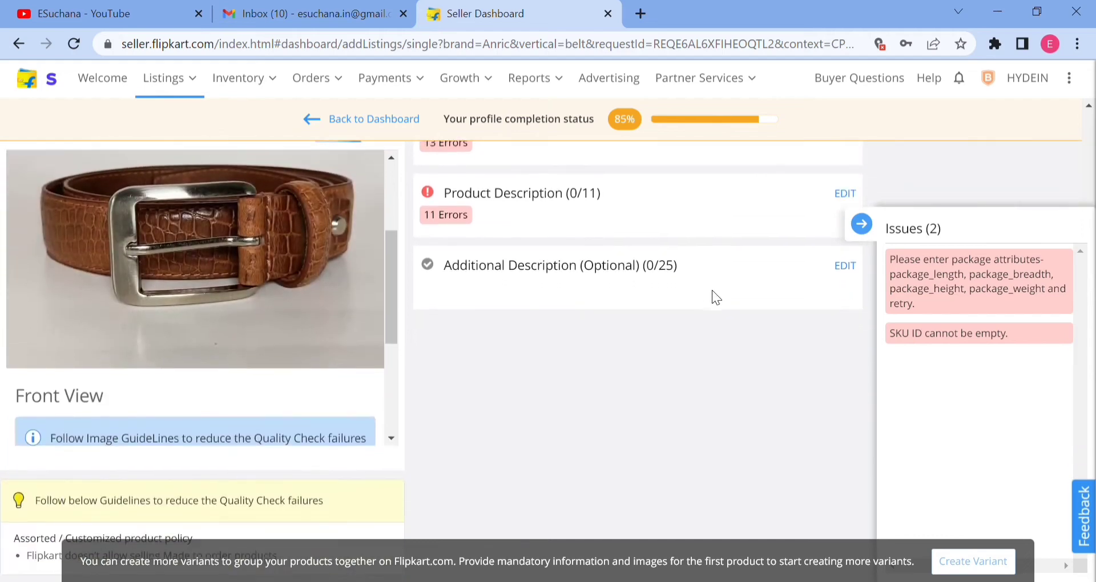
left_click(862, 226)
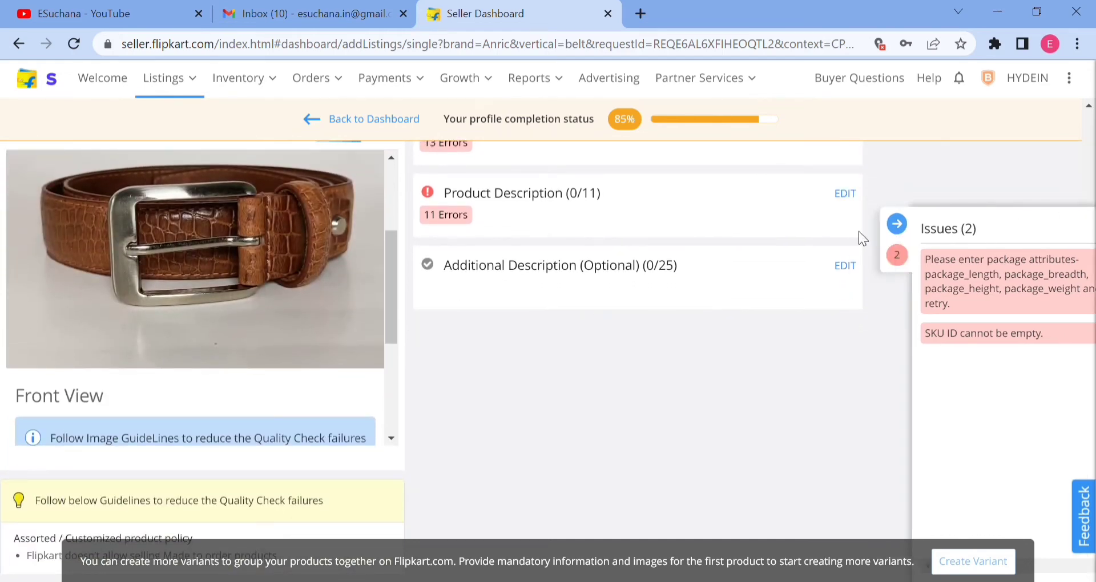
scroll(392, 323, "up", 4)
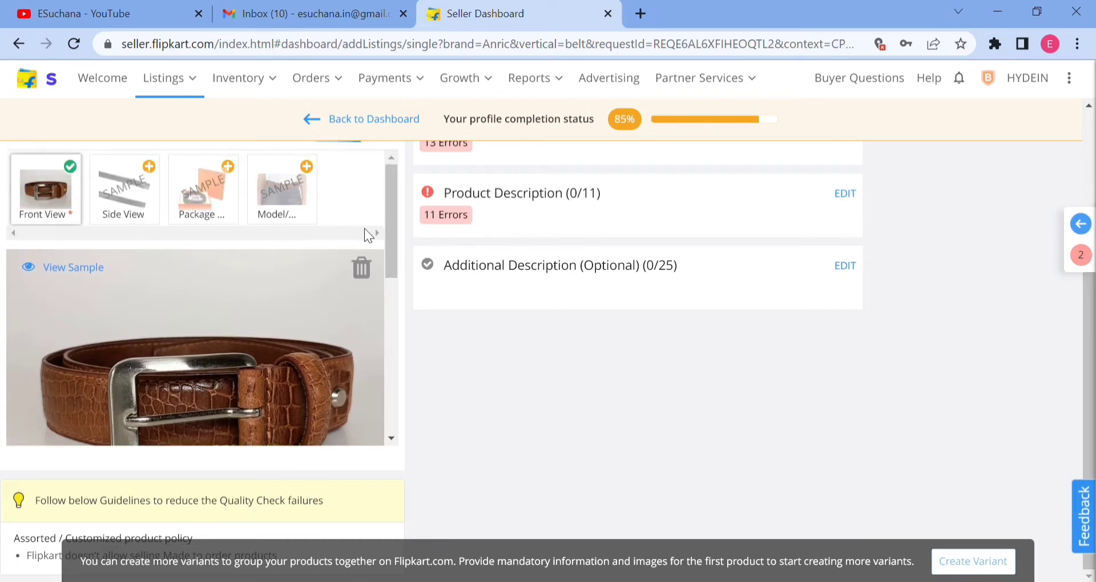
scroll(364, 228, "up", 3)
left_click(371, 298)
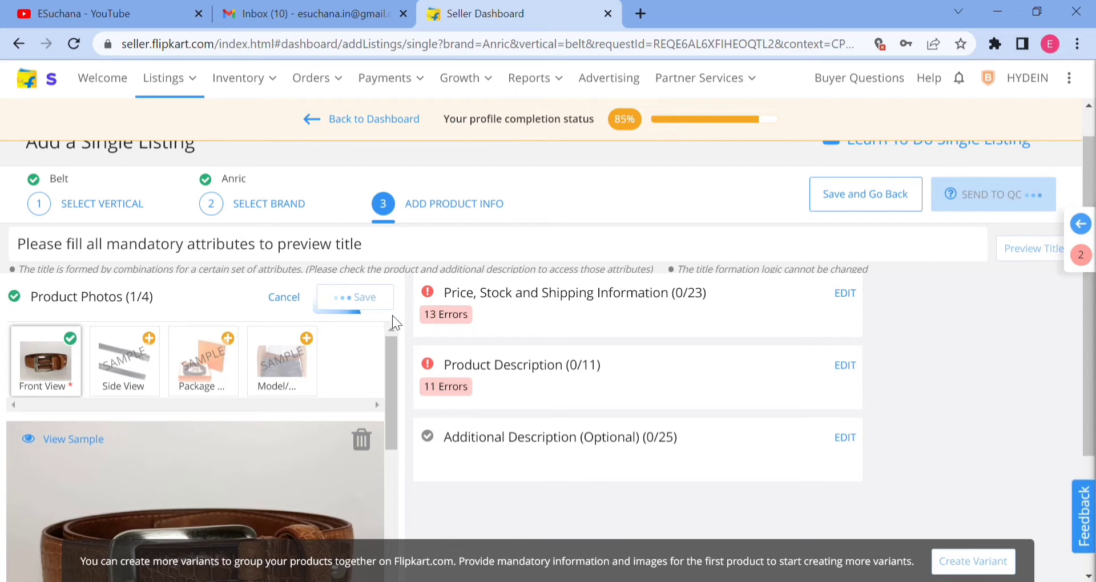
Open the Price, Stock and Shipping Information for editing and look through its fields.
scroll(199, 328, "down", 2)
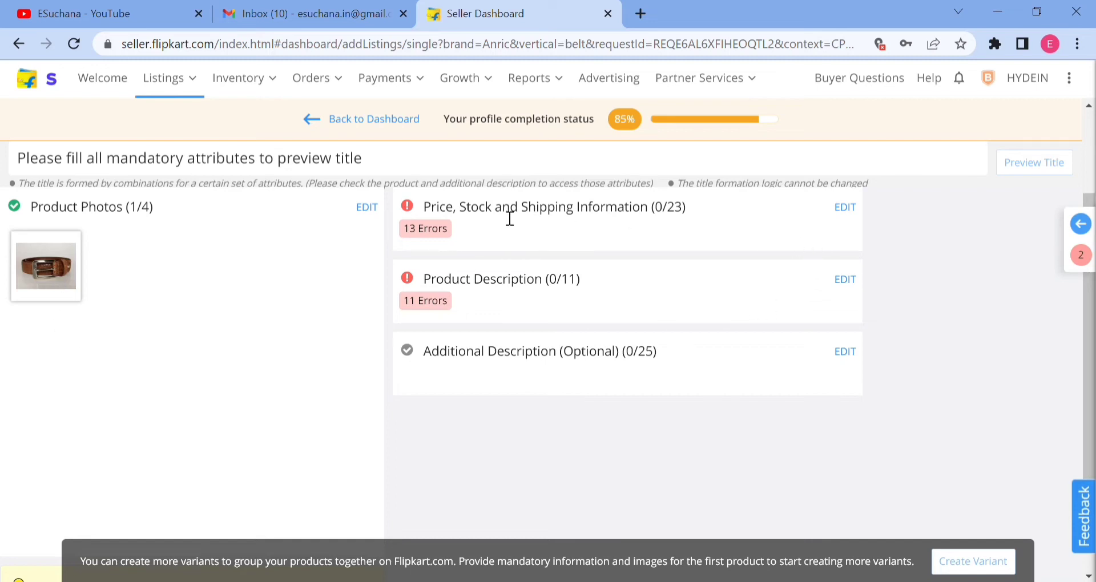
triple_click(567, 220)
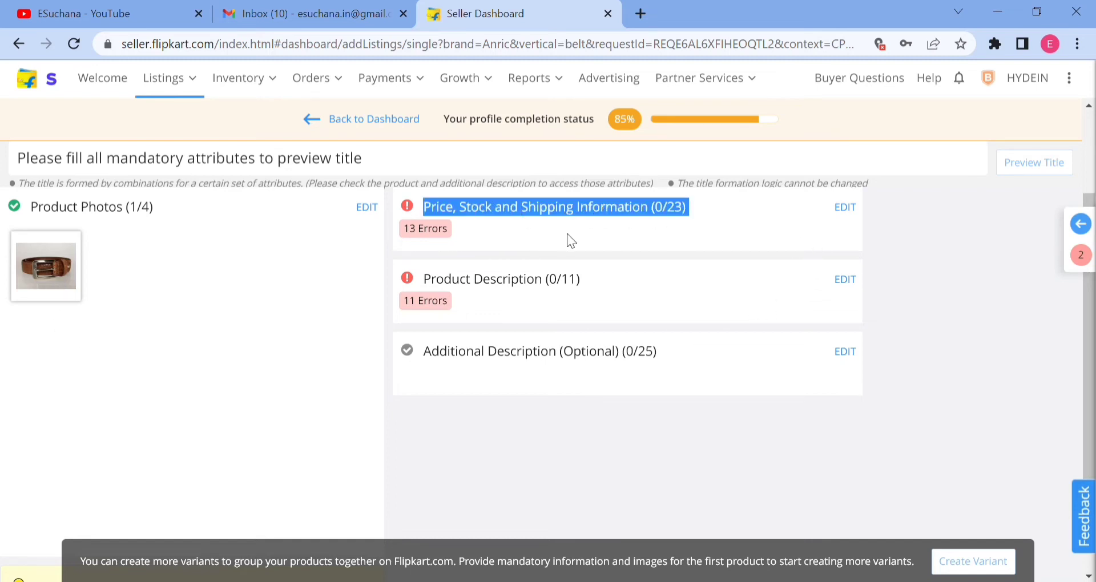
left_click(846, 207)
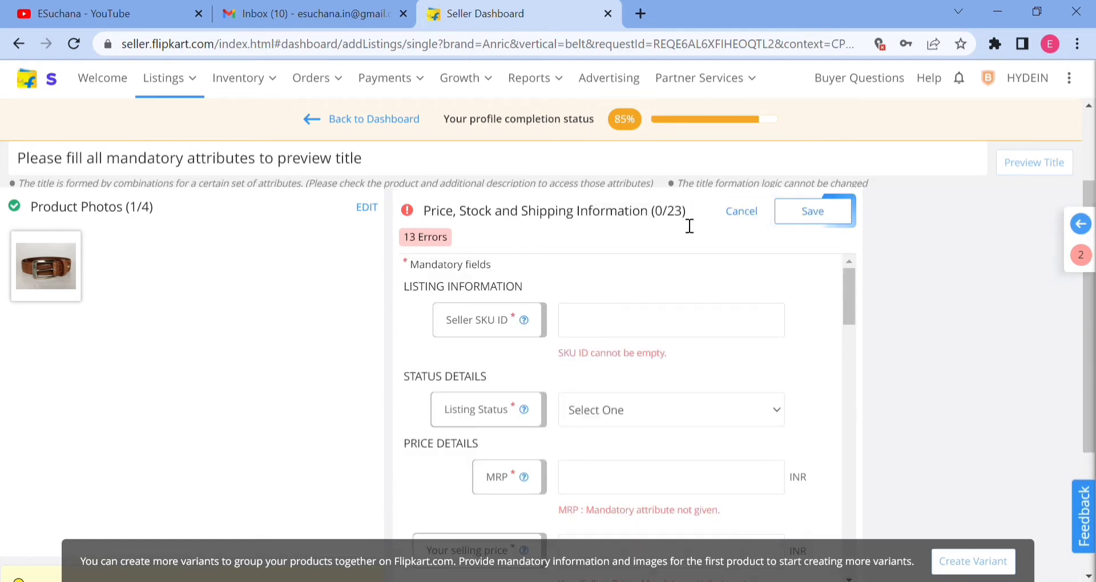
scroll(651, 331, "down", 15)
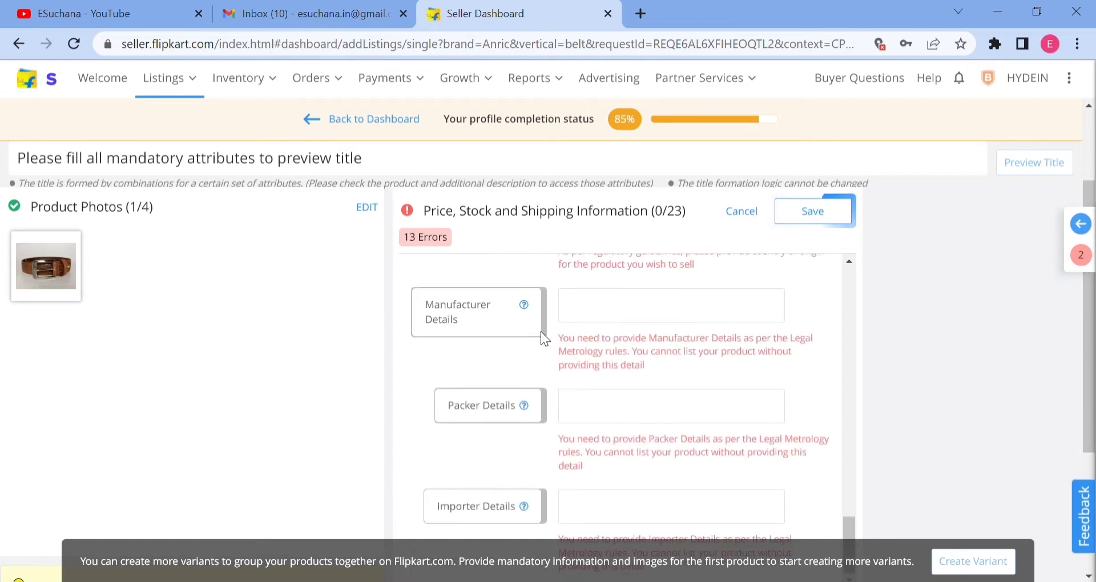
scroll(542, 338, "up", 3)
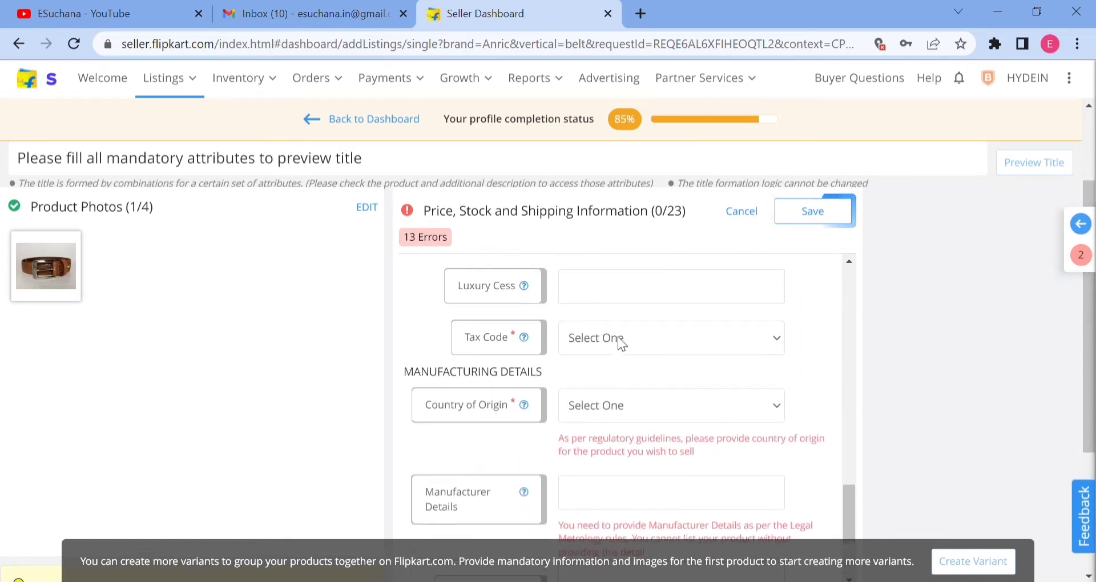
scroll(618, 336, "up", 10)
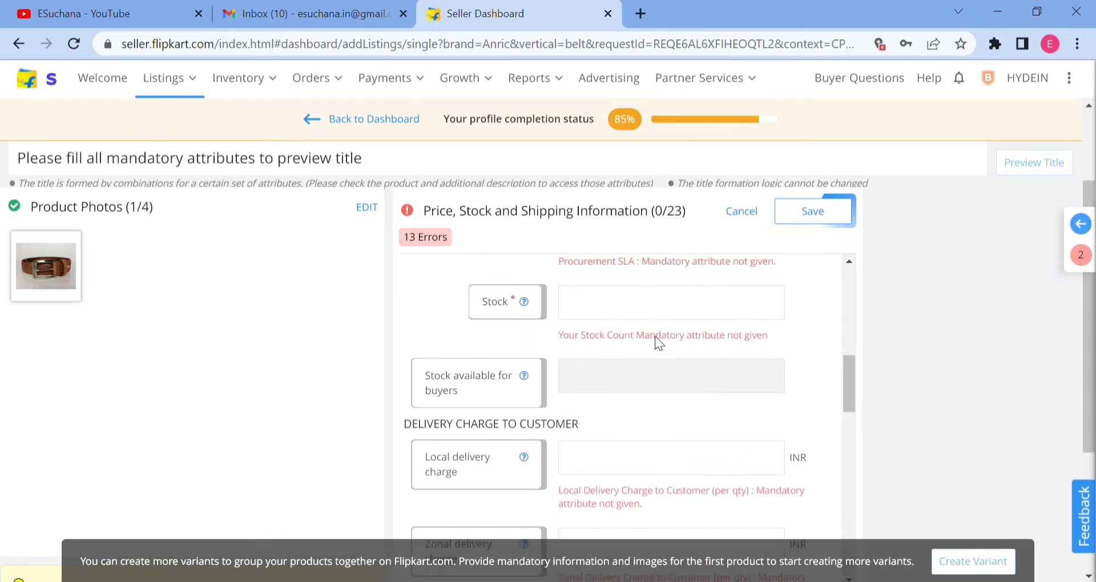
scroll(655, 335, "up", 5)
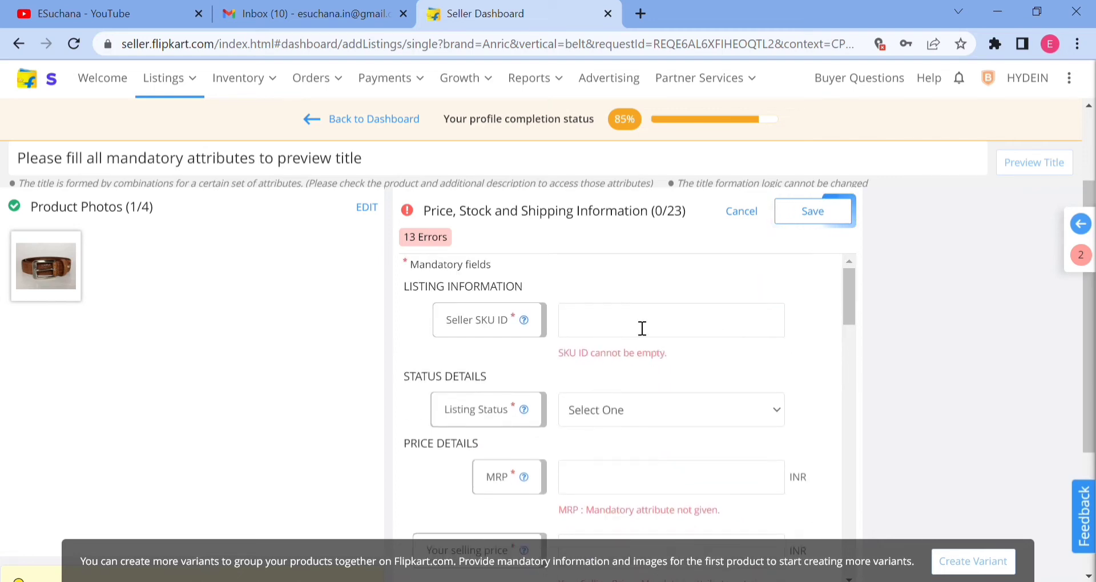
Set the Seller SKU ID to ALB001 and choose the listing status.
left_click(642, 328)
type("A")
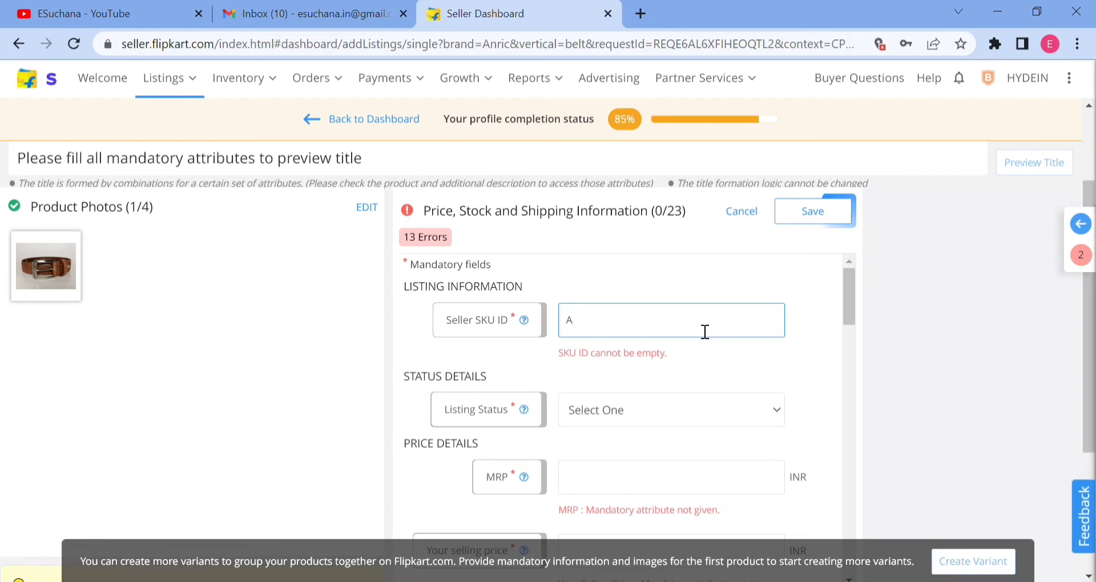
type("LB001")
scroll(639, 383, "down", 1)
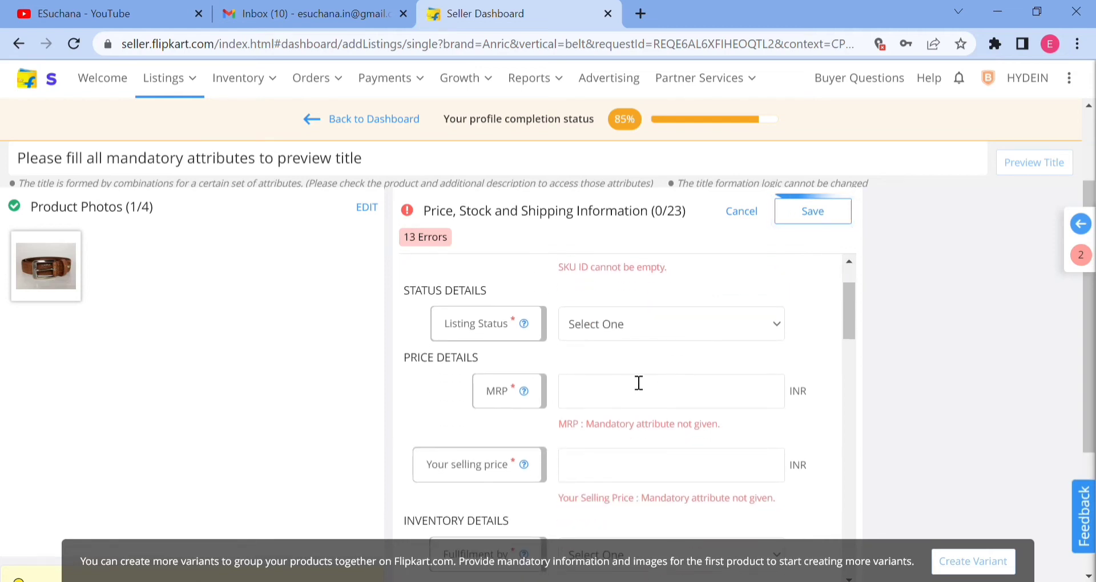
left_click(607, 369)
left_click(600, 403)
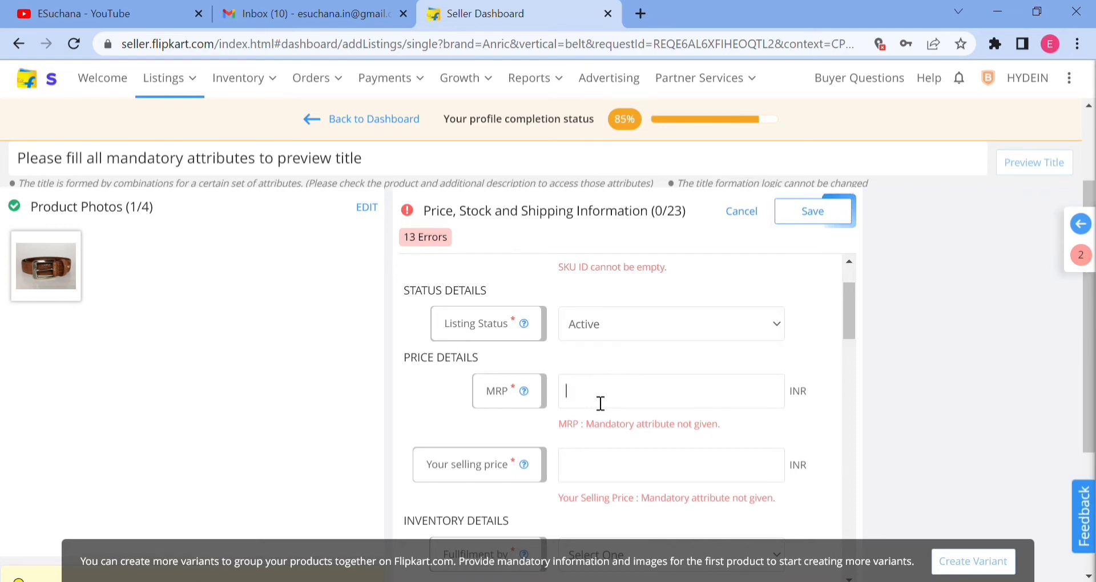
Set the belt's MRP to 1299 INR.
scroll(601, 403, "down", 1)
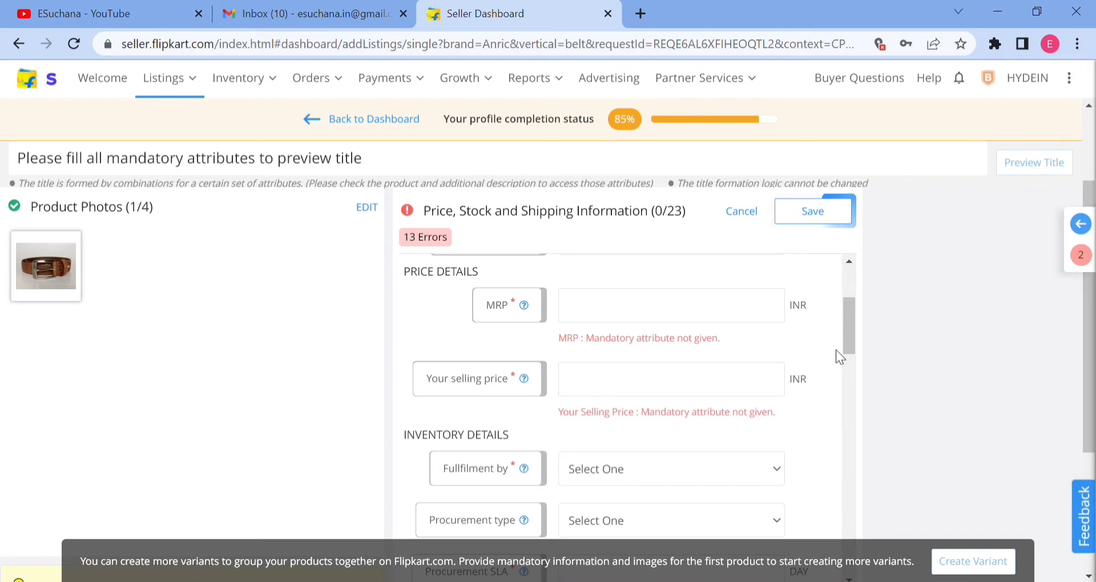
left_click(629, 311)
type("1299")
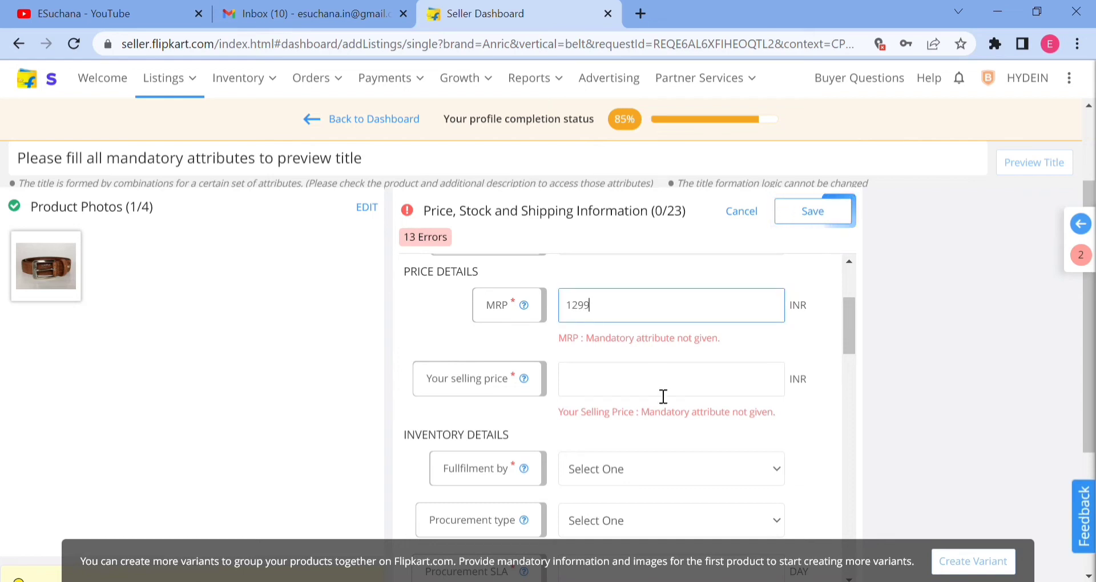
Set the belt's selling price to 1000 INR in the price details.
left_click(638, 387)
type("1000")
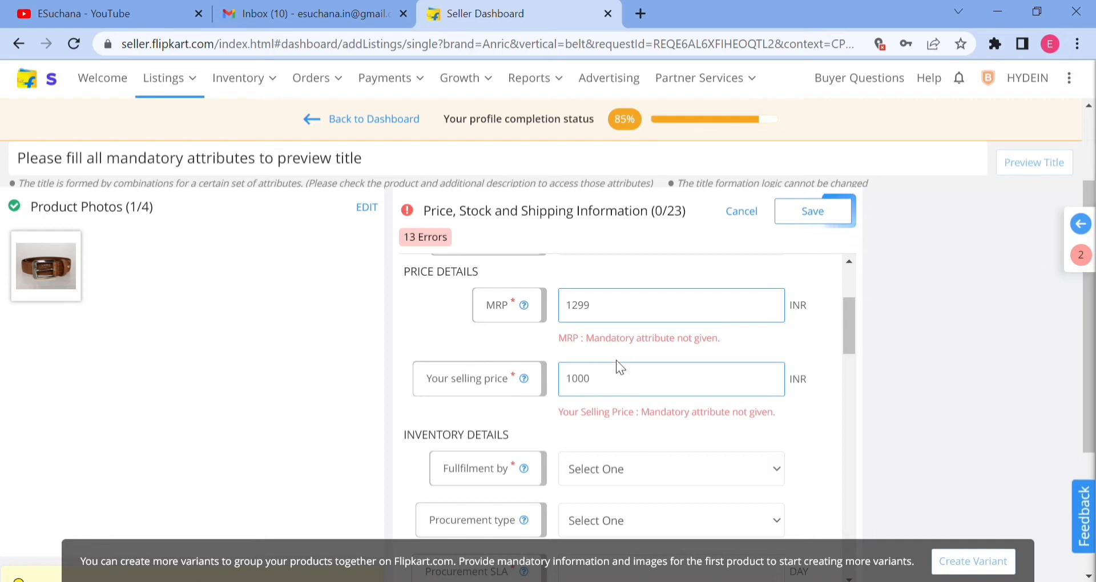
left_click_drag(560, 338, 720, 338)
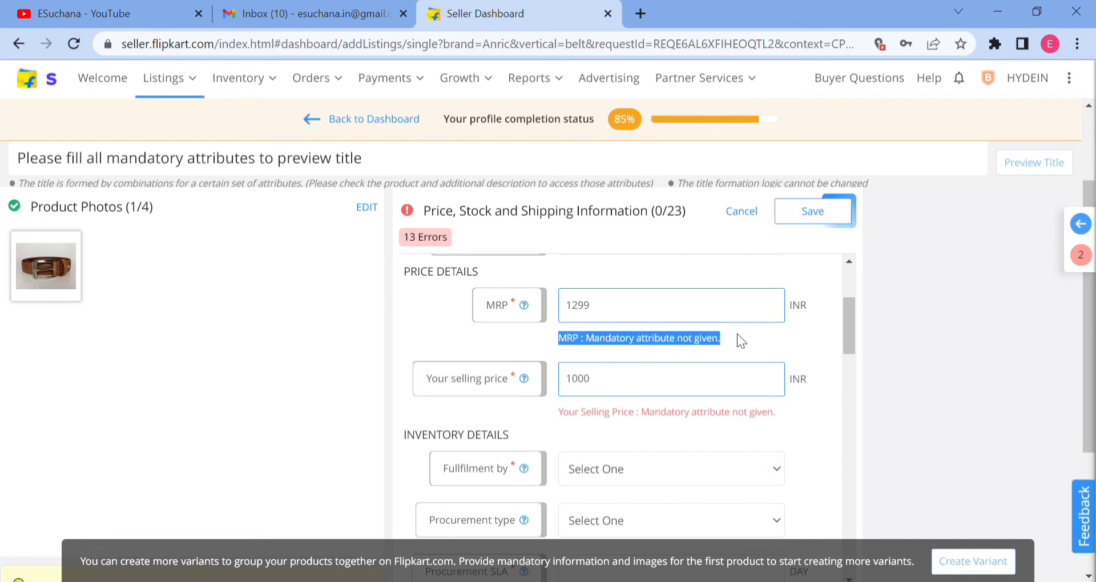
left_click(651, 350)
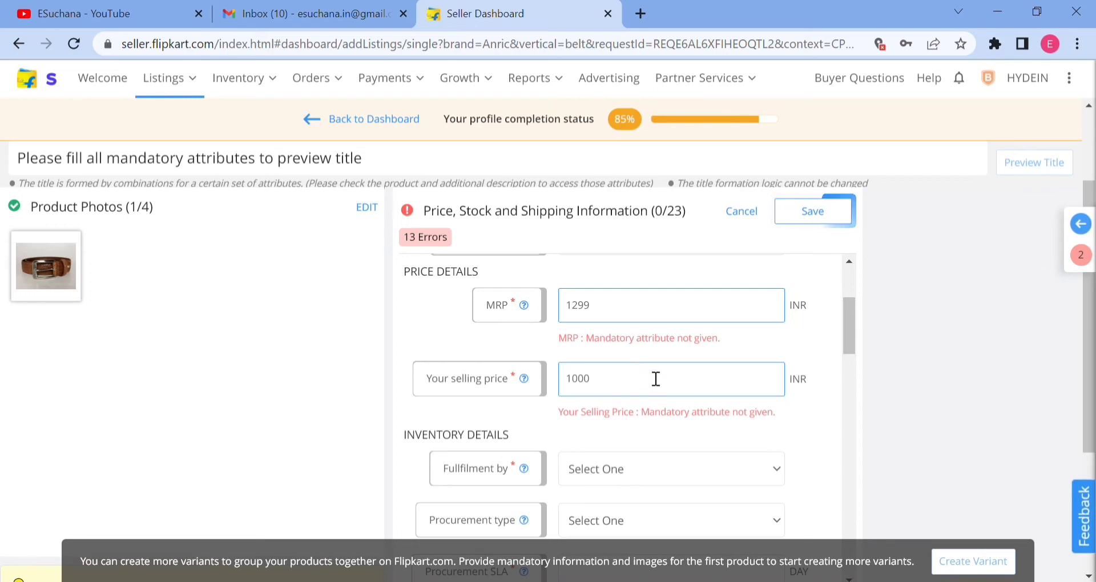
Set the fulfilment option to Seller Smart and look through the packaging, tax and manufacturer fields it leaves.
scroll(661, 388, "down", 1)
scroll(662, 391, "down", 1)
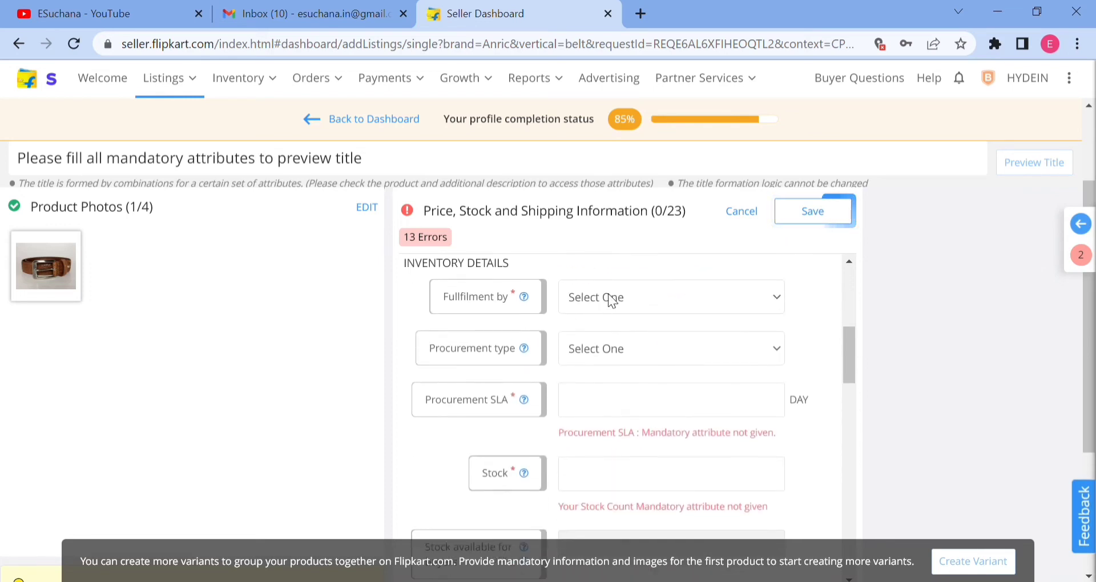
left_click(606, 340)
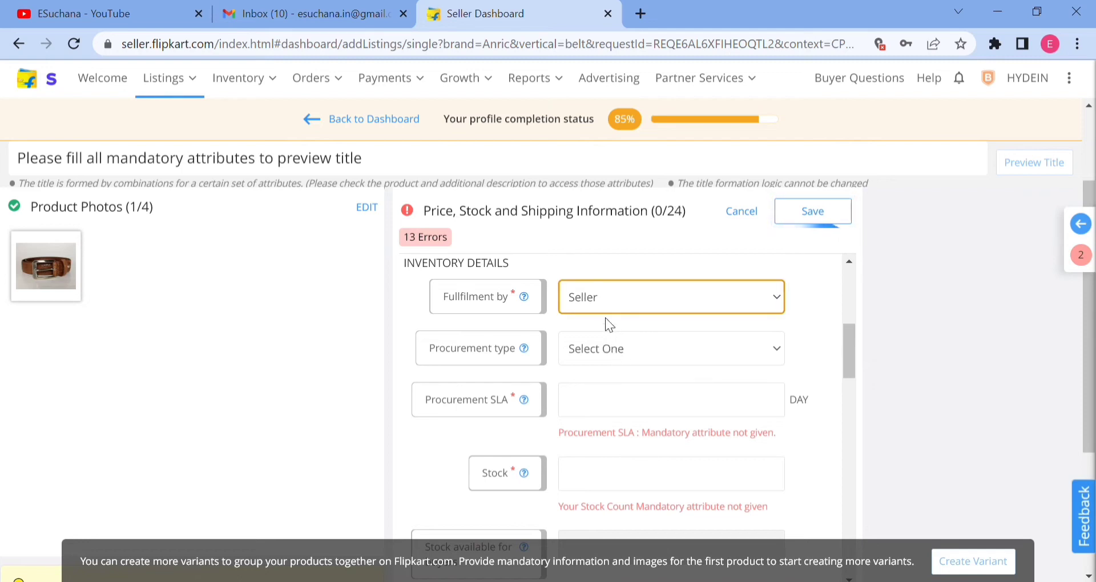
left_click(603, 355)
scroll(653, 367, "down", 3)
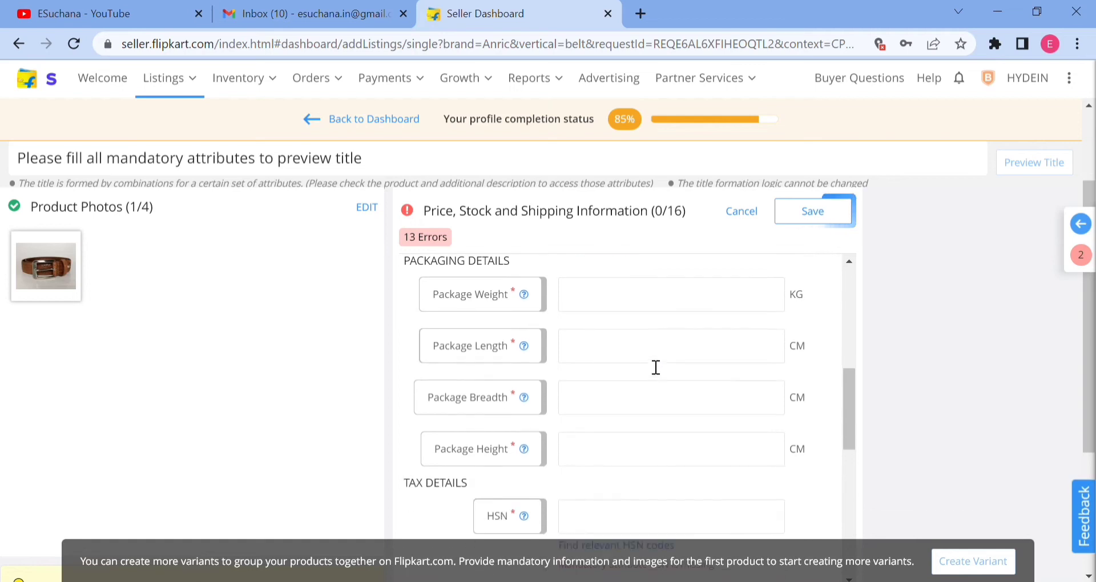
scroll(656, 375, "down", 6)
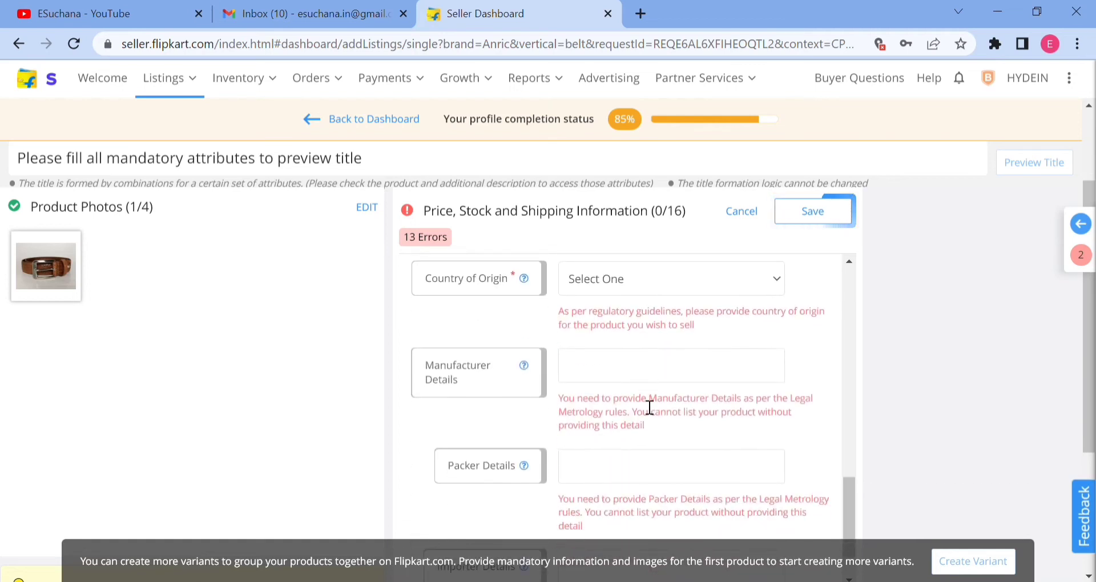
scroll(648, 400, "up", 7)
scroll(650, 408, "up", 2)
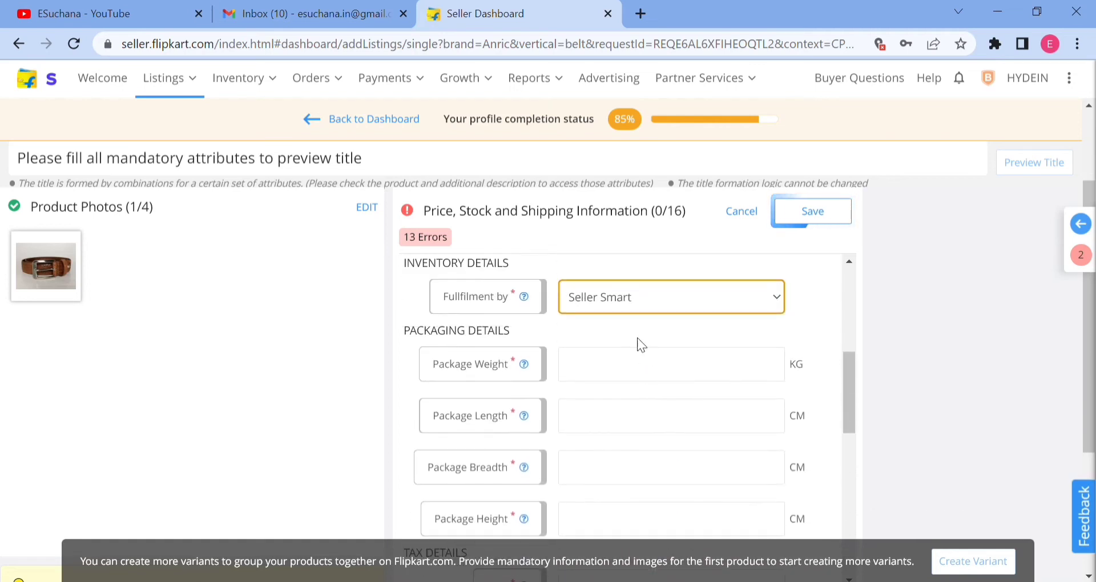
Set the fulfilment option to Seller and the procurement type to Instock.
left_click(597, 332)
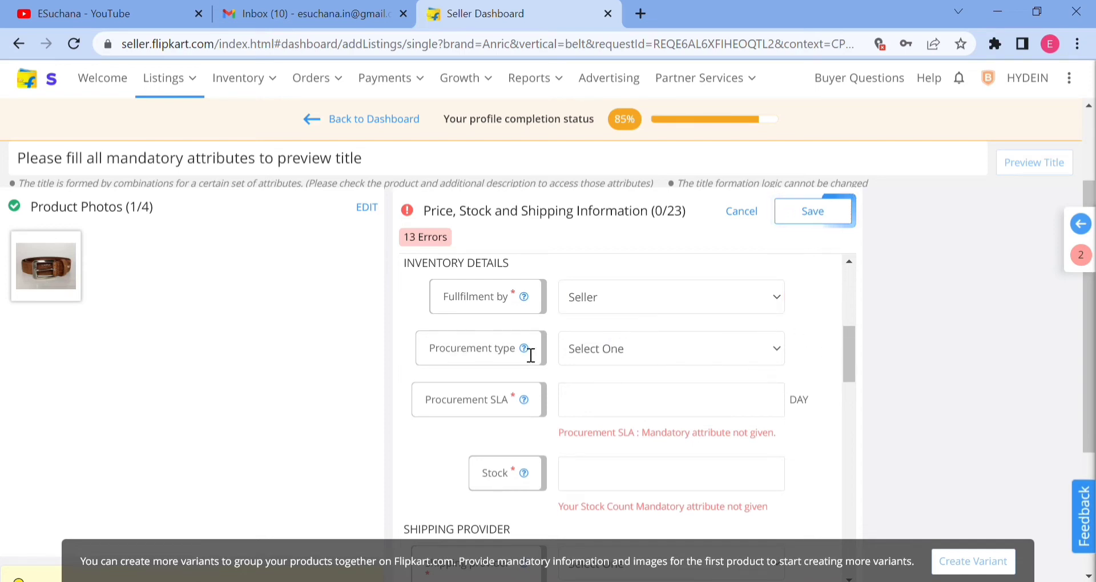
left_click(590, 357)
left_click(591, 384)
Set the procurement SLA to 2 days in the inventory details.
left_click(630, 408)
type("2")
key("BackSpace")
type("3")
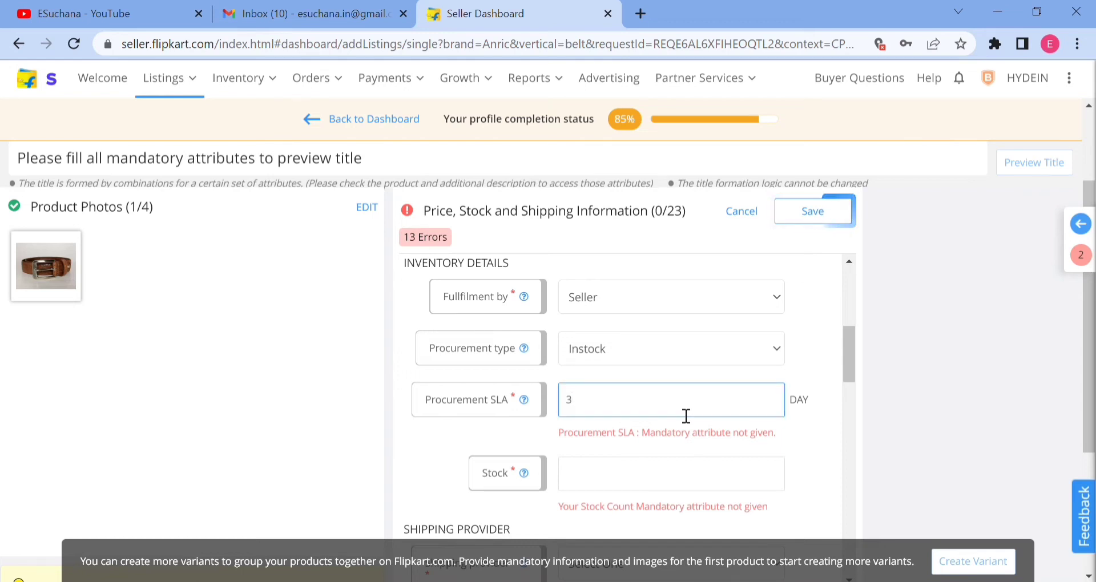
key("BackSpace")
type("12")
key("BackSpace")
key("BackSpace")
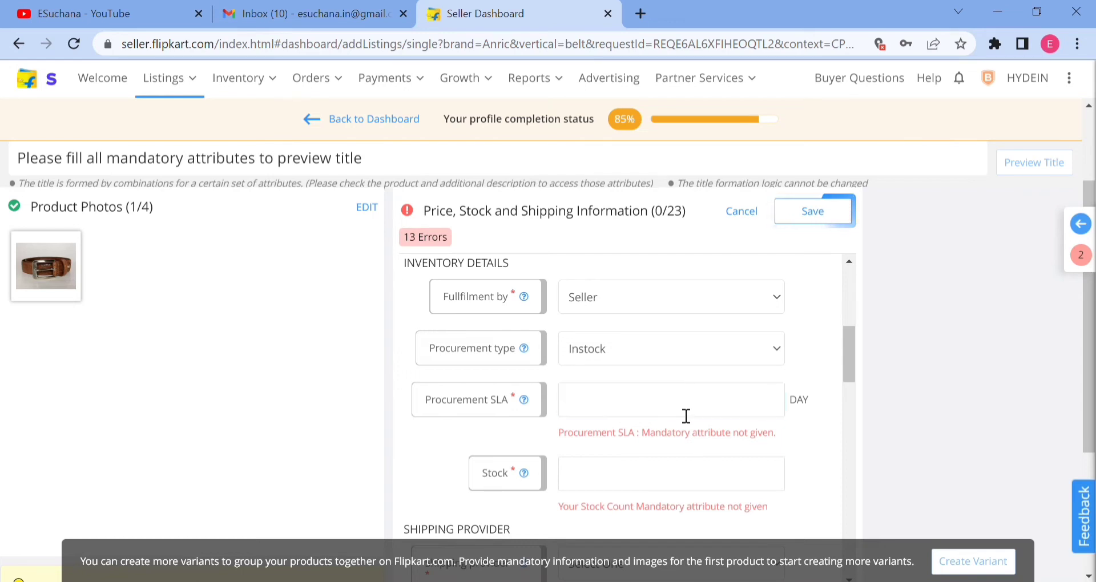
type("2")
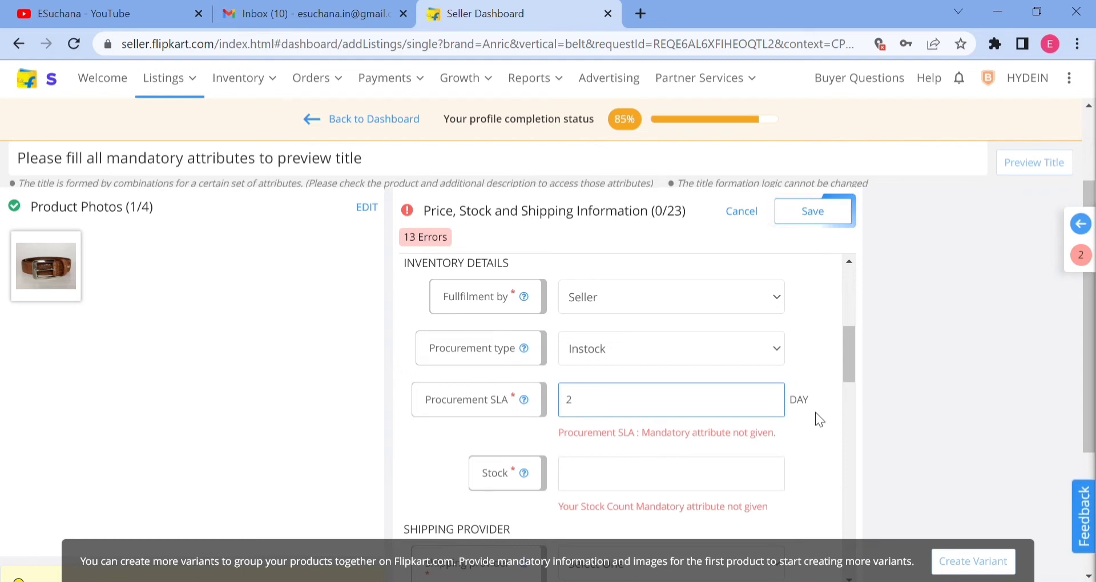
Set the stock to 100 and choose Flipkart as the shipping provider.
mouse_move(726, 93)
scroll(802, 371, "down", 2)
left_click(651, 391)
type("100")
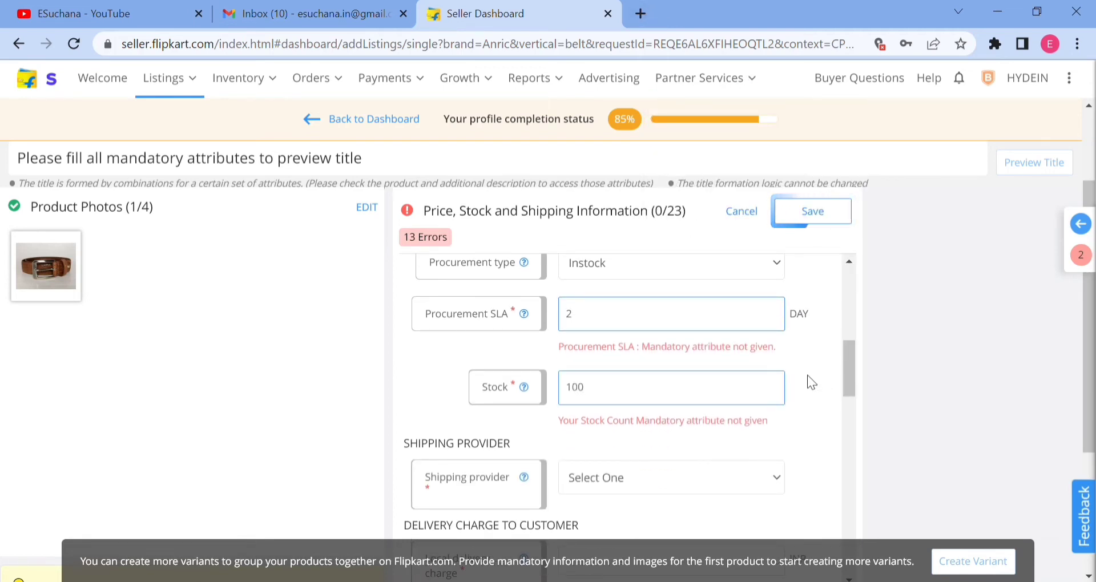
scroll(665, 443, "down", 2)
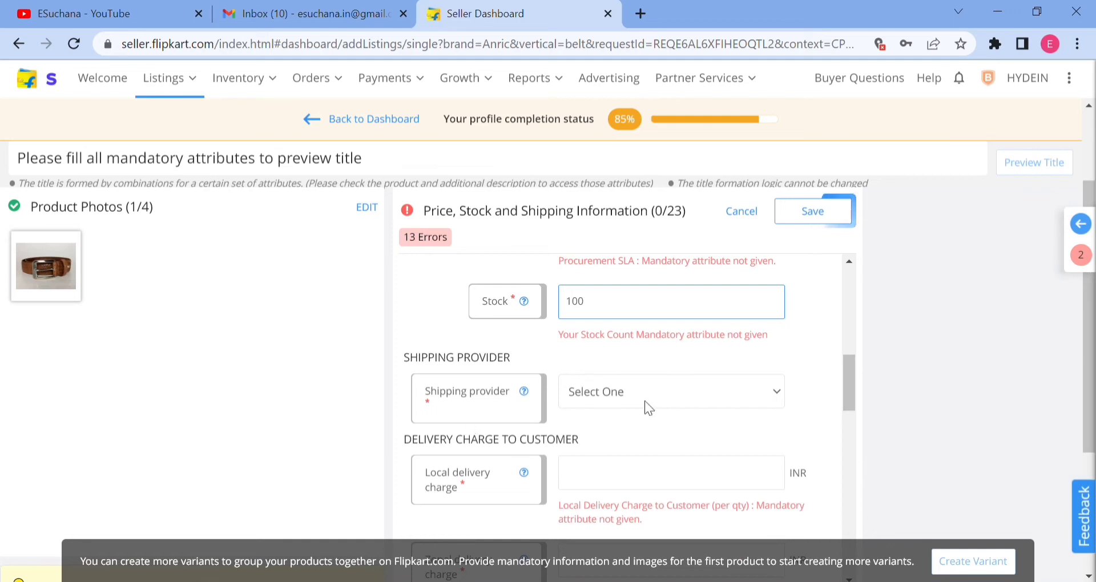
left_click(625, 453)
left_click(757, 433)
Enter 0 INR for the local, zonal and national delivery charges to the customer.
scroll(489, 355, "down", 1)
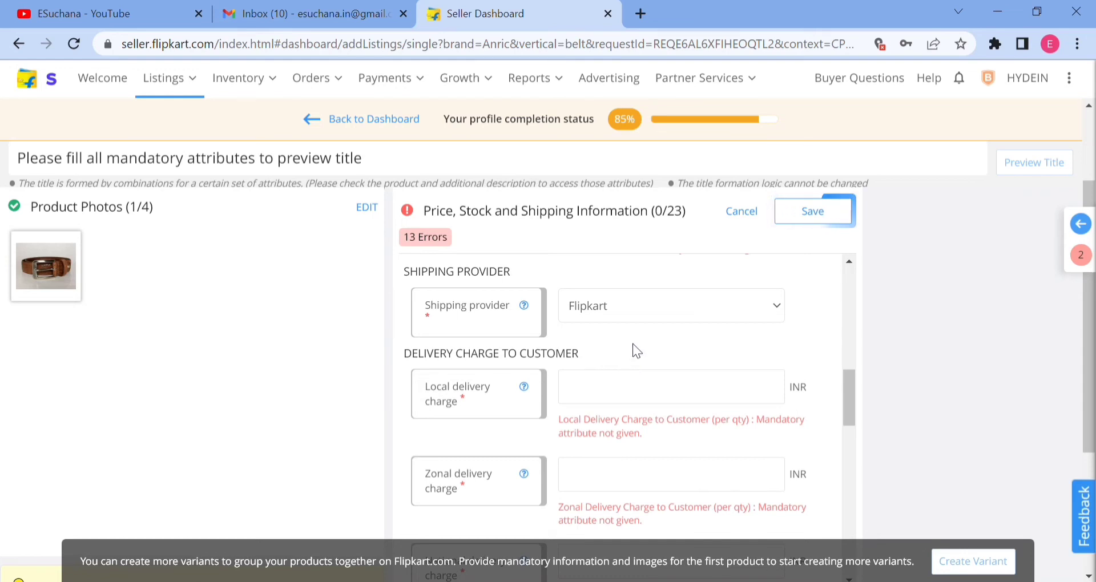
scroll(633, 345, "down", 1)
left_click(622, 307)
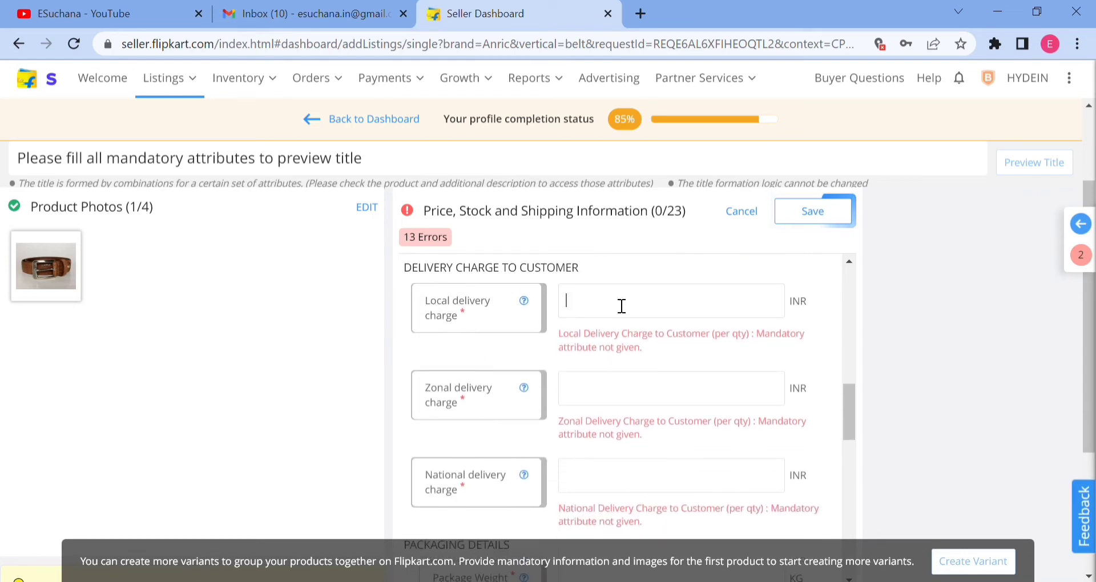
type("0")
left_click(614, 384)
type("0")
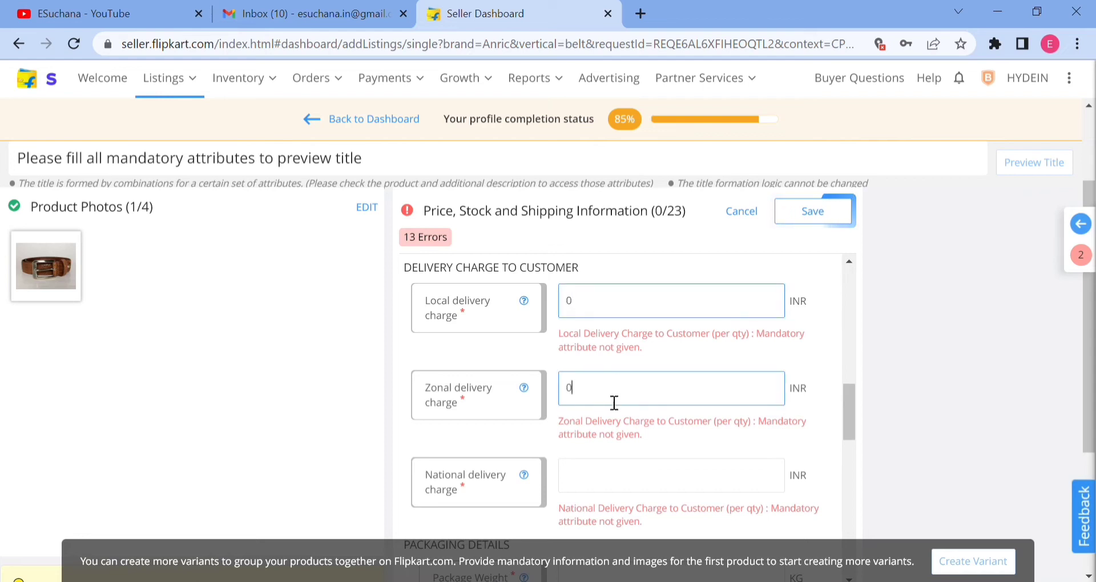
left_click(615, 485)
type("0")
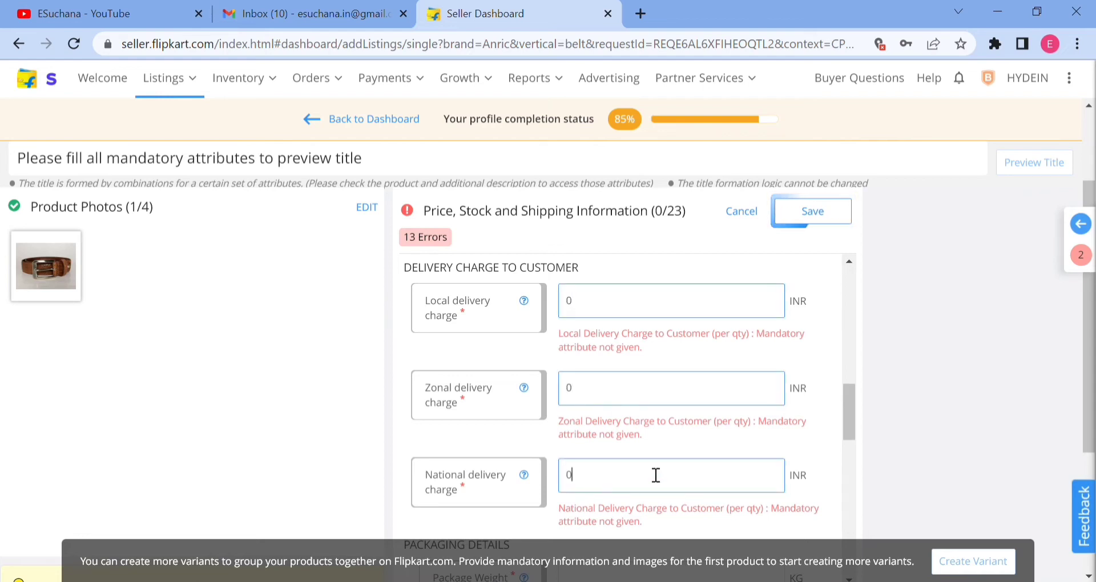
Set the local delivery charge to 32 INR and clear the zonal delivery charge.
left_click(620, 311)
key("BackSpace")
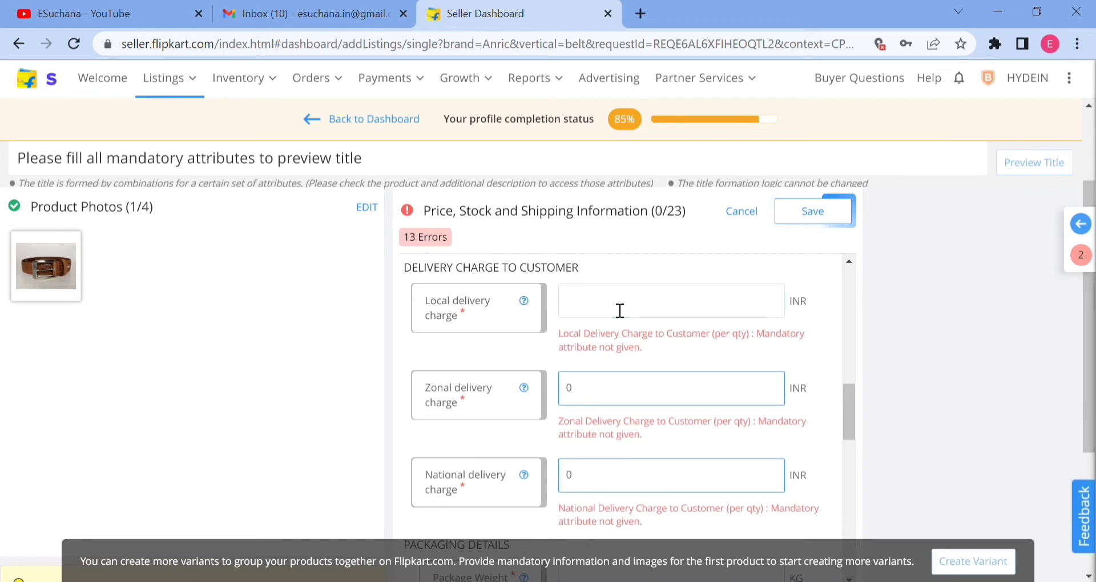
type("32")
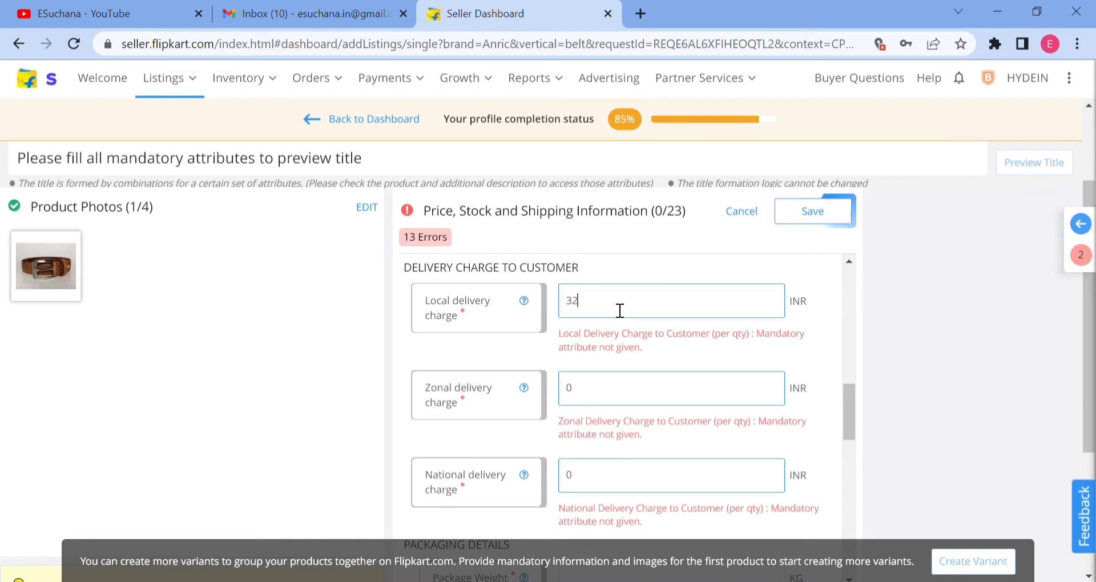
type("42")
key("BackSpace")
key("BackSpace")
left_click(605, 395)
double_click(604, 397)
key("BackSpace")
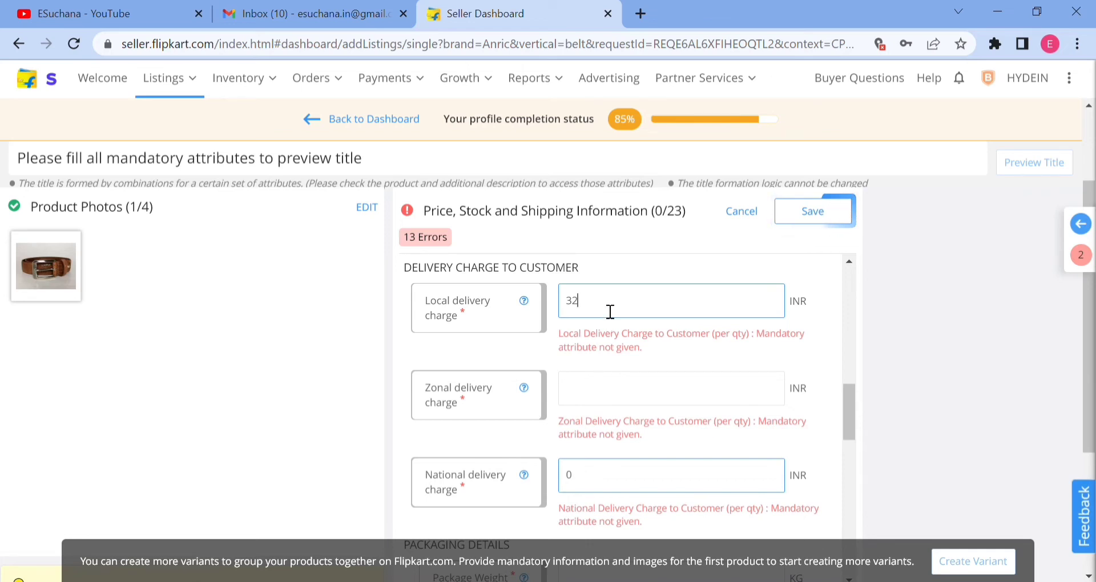
Set the local and zonal delivery charges back to 0 INR.
double_click(609, 310)
type("0")
left_click(619, 400)
type("0")
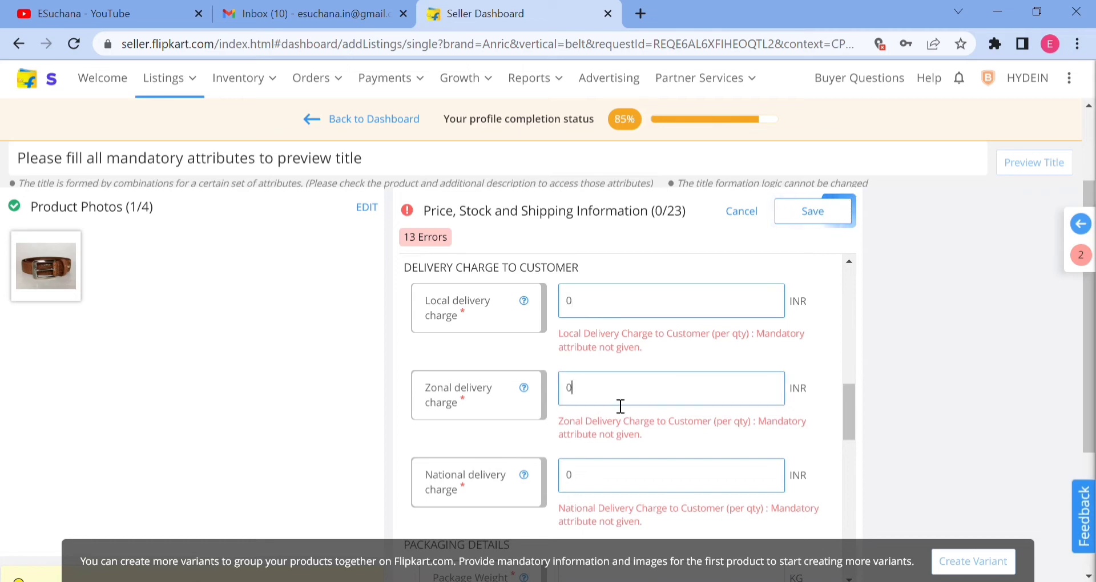
left_click(622, 476)
Set the local delivery charge to 32 INR, the zonal charge to 42 INR and the national charge to 57 INR.
left_click(595, 305)
key("BackSpace")
type("32")
left_click(615, 399)
key("BackSpace")
key("BackSpace")
type("42")
left_click(602, 478)
key("BackSpace")
type("57")
Change the local, zonal and national delivery charges to 0 INR each for free delivery.
left_click(608, 303)
key("BackSpace")
key("BackSpace")
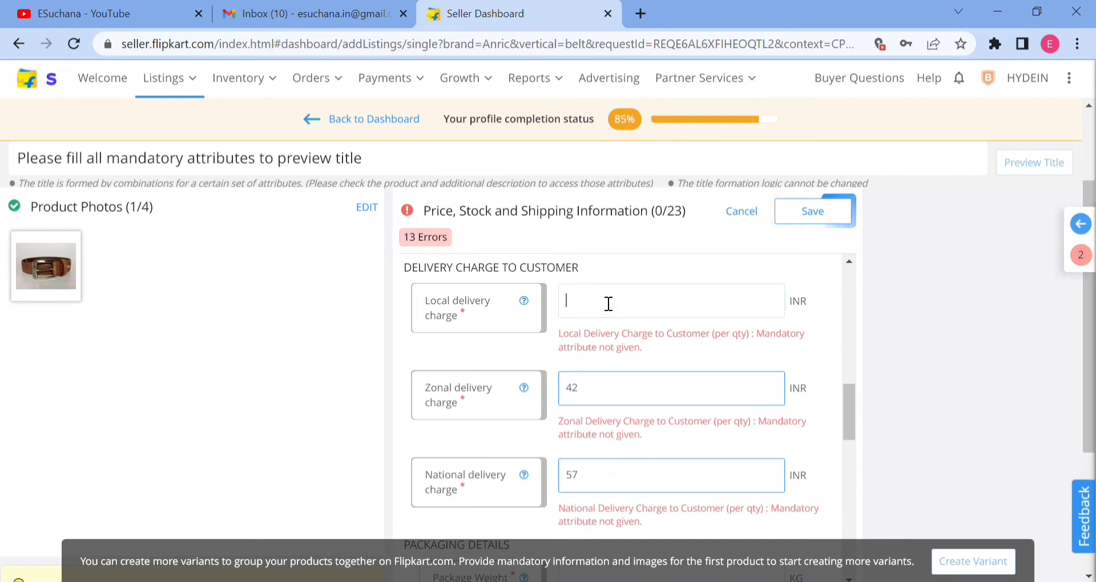
type("0")
double_click(603, 397)
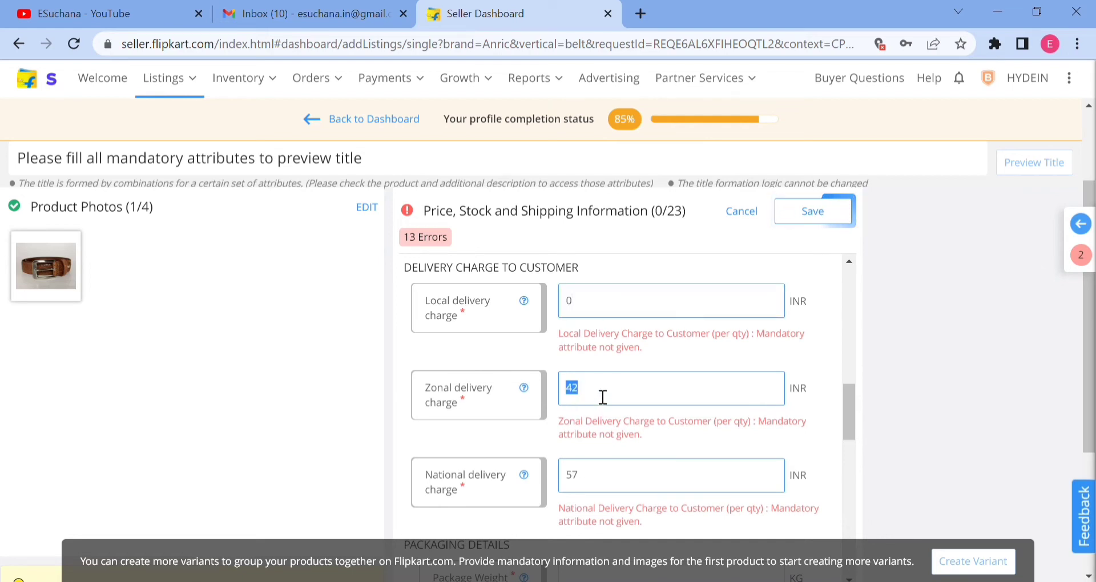
type("0")
double_click(595, 483)
type("0")
Review the selling price, inventory, shipping provider and delivery charge entries of the belt listing.
scroll(627, 443, "up", 8)
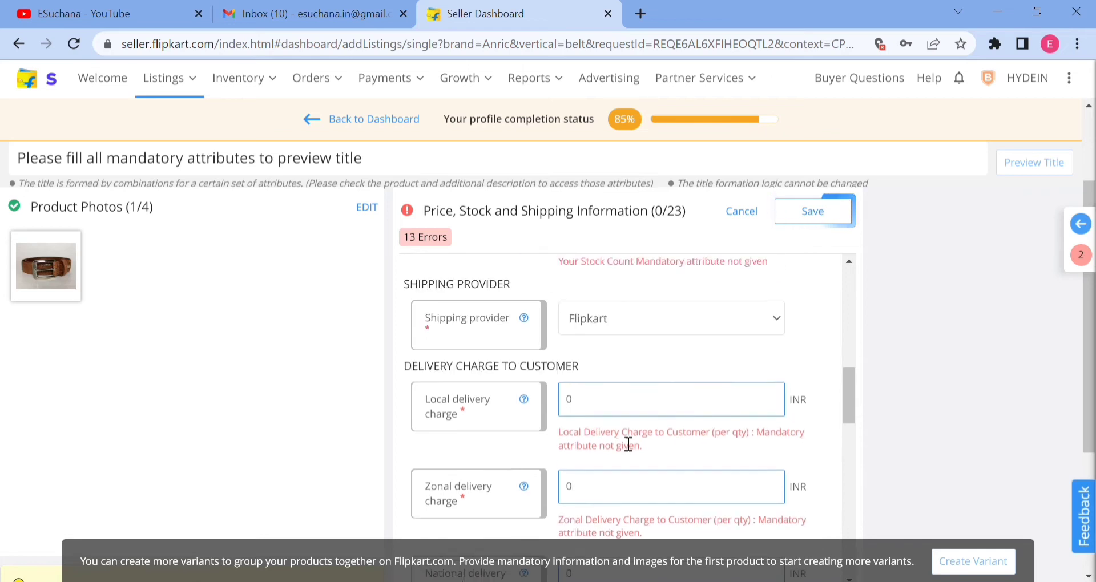
left_click(621, 386)
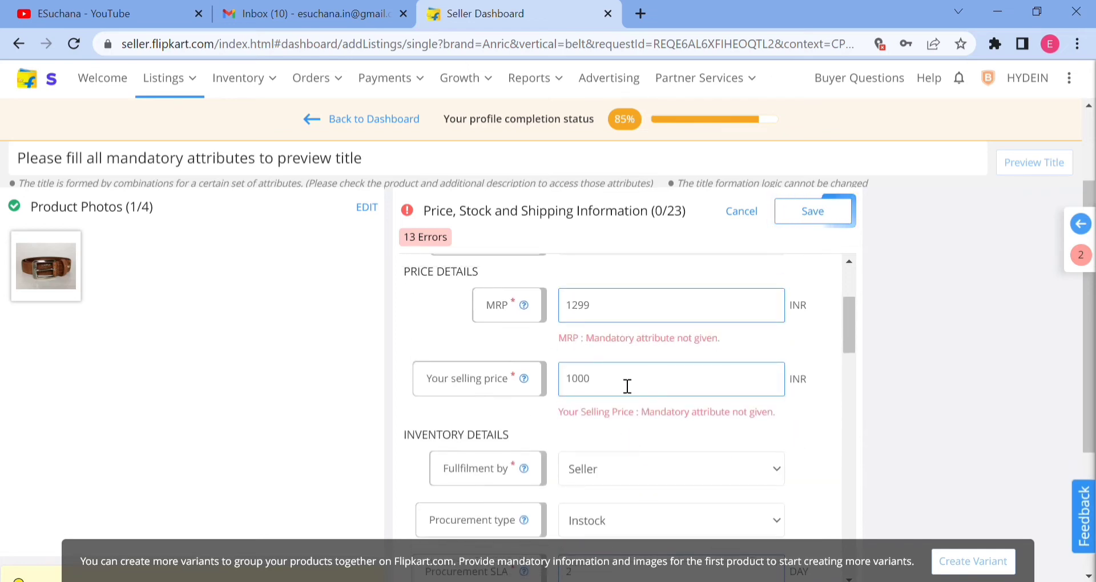
scroll(810, 396, "down", 5)
scroll(811, 396, "down", 1)
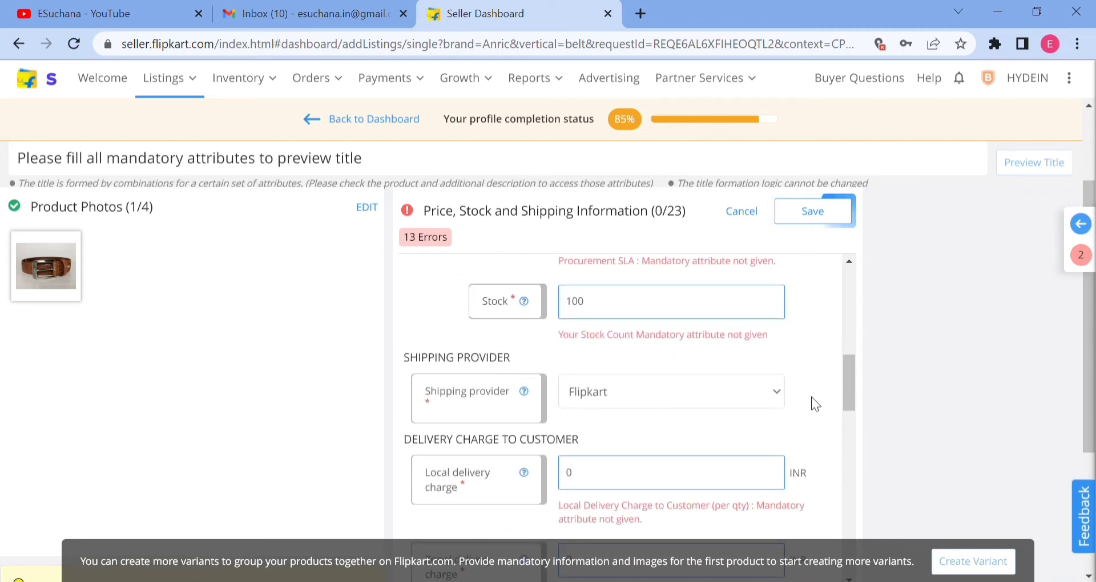
scroll(811, 396, "up", 6)
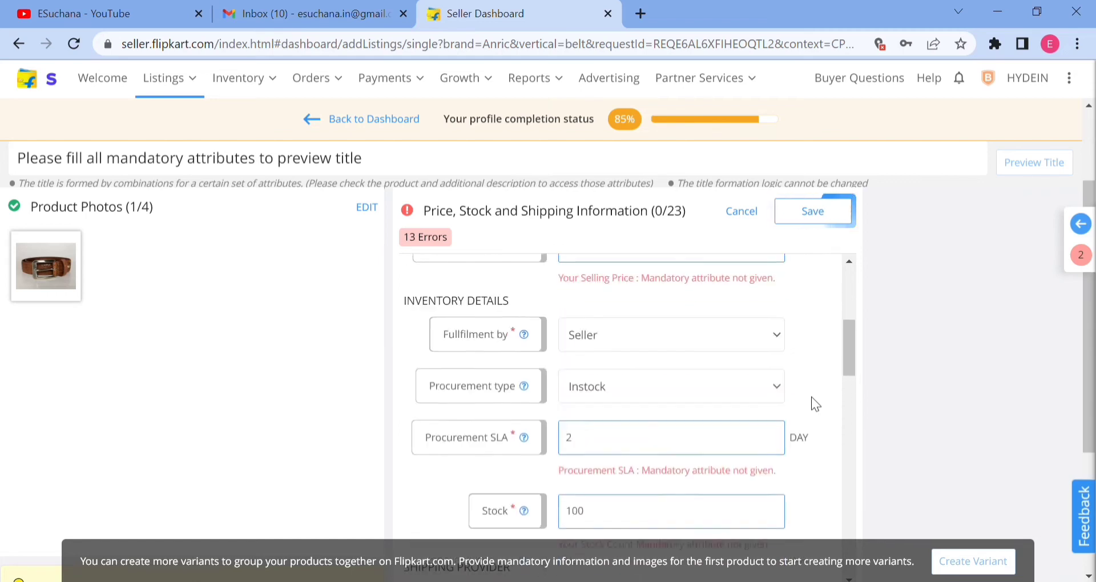
double_click(615, 380)
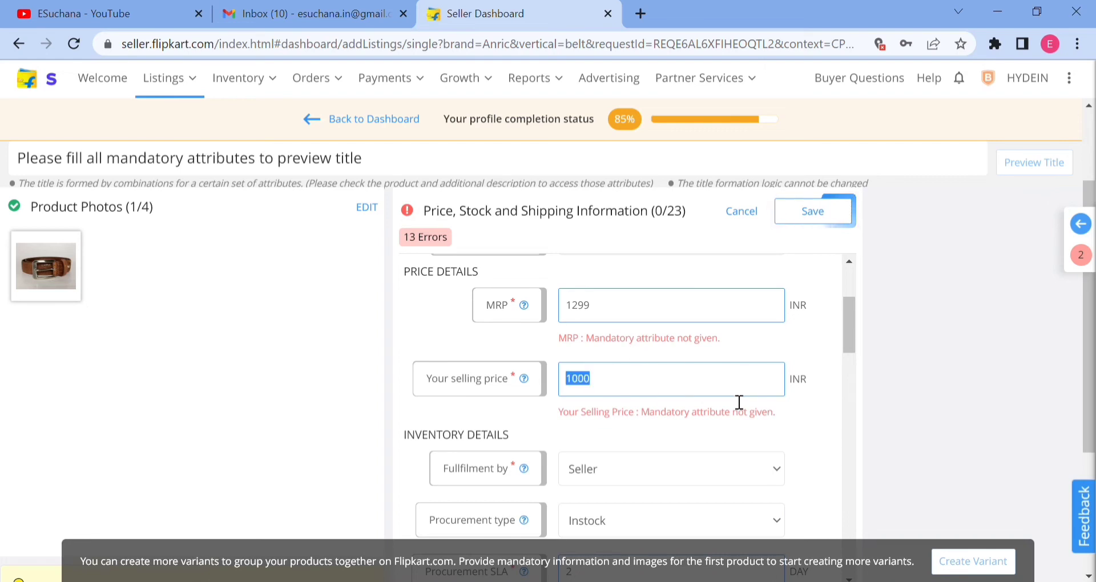
left_click(816, 391)
scroll(812, 382, "down", 8)
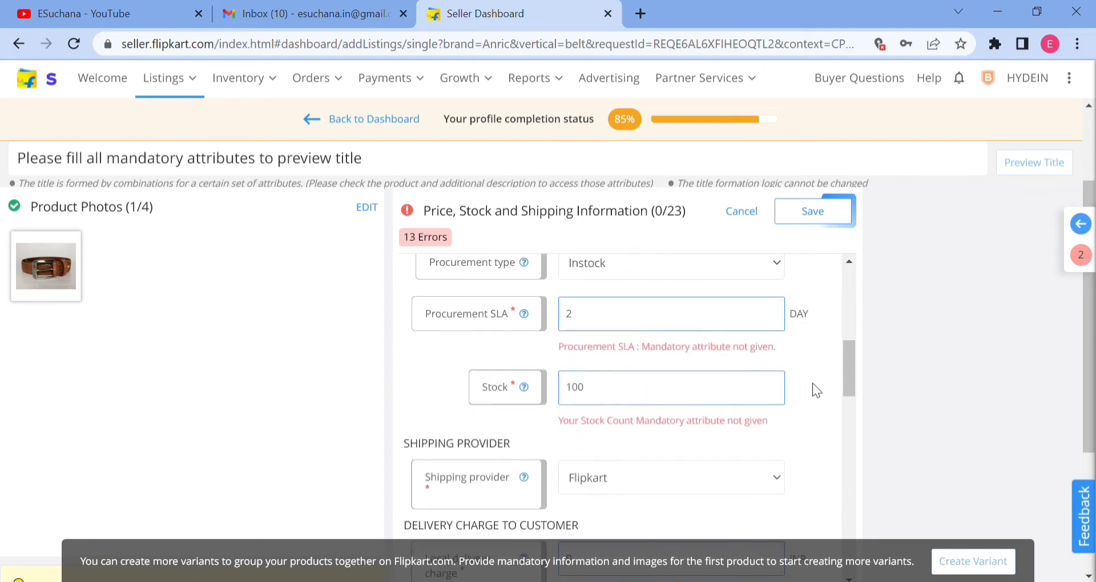
scroll(813, 382, "down", 1)
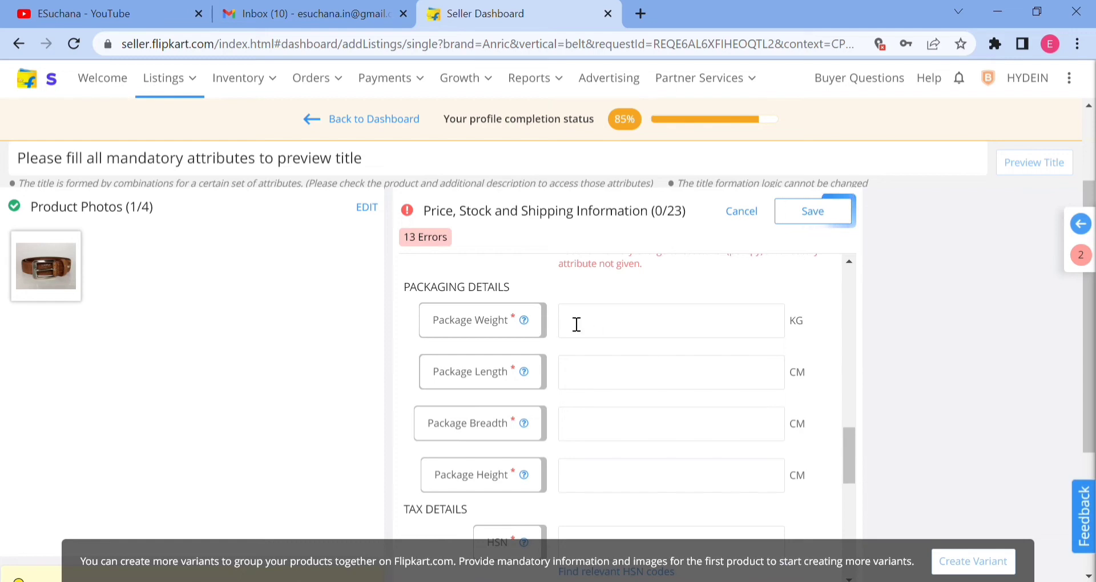
scroll(618, 350, "up", 4)
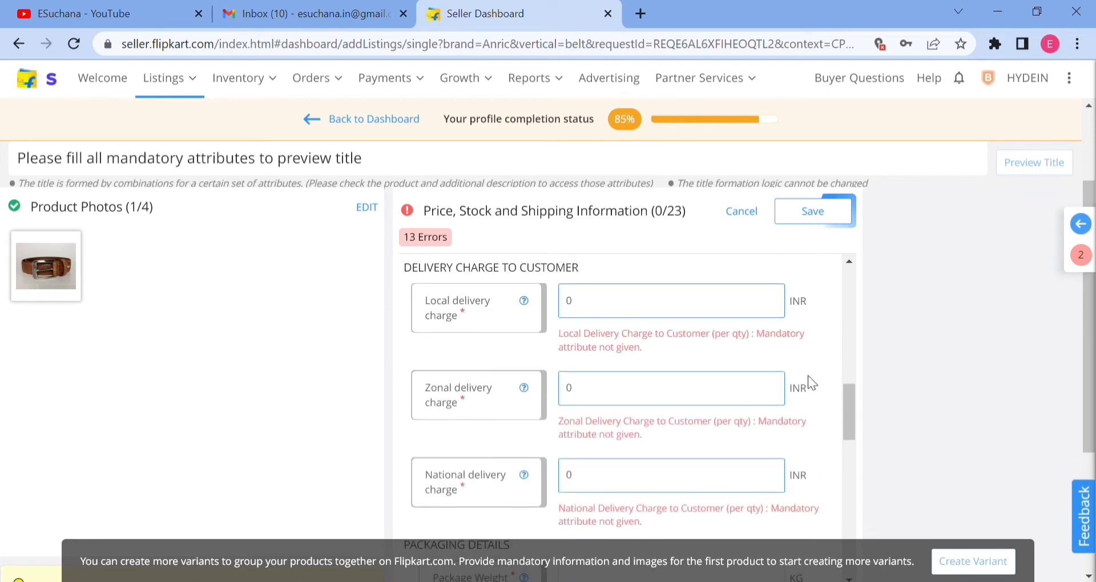
Set the package weight to 0.250 kg, the package length to 21 cm and the package breadth to 11 cm.
scroll(807, 376, "down", 4)
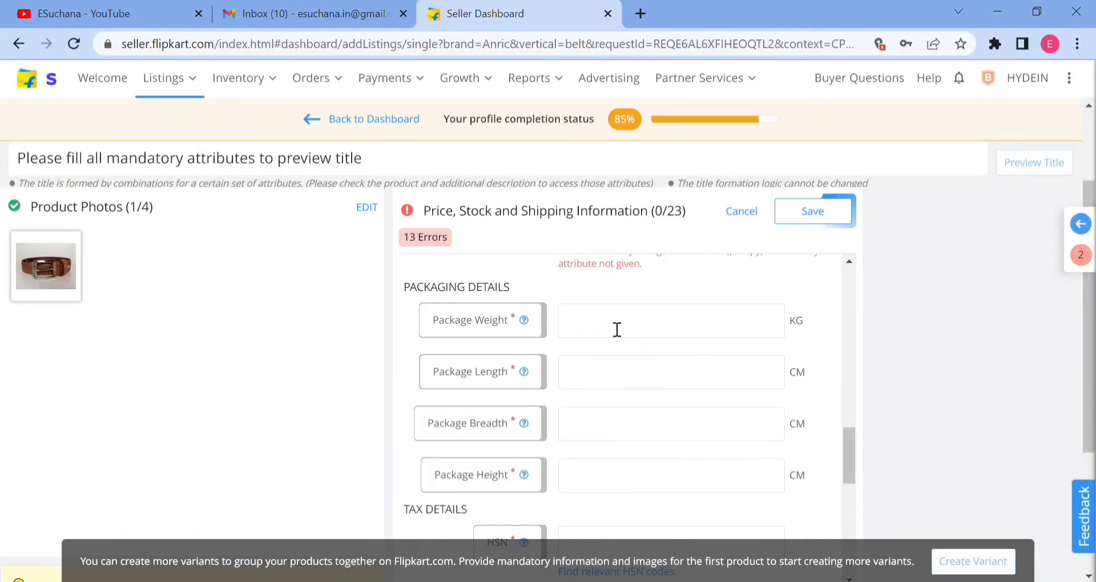
type("0.250")
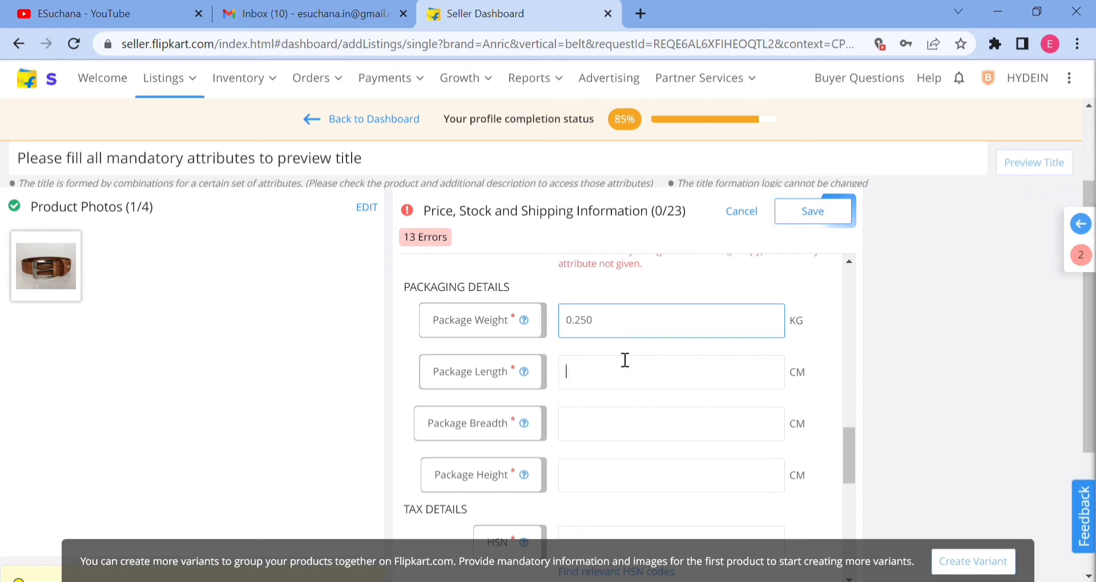
double_click(810, 318)
left_click(620, 383)
type("21")
left_click(606, 425)
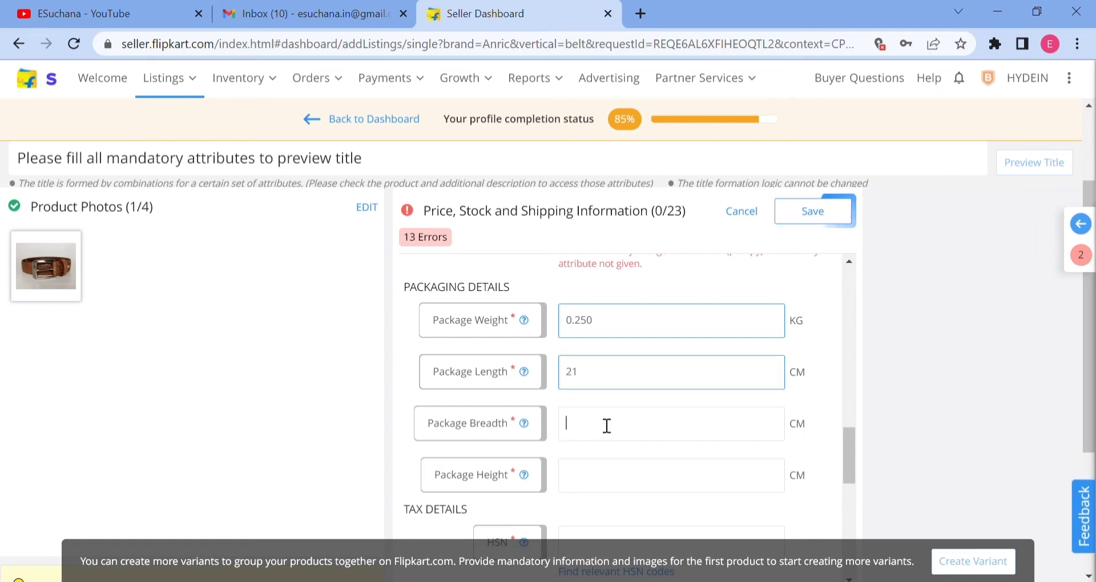
type("11")
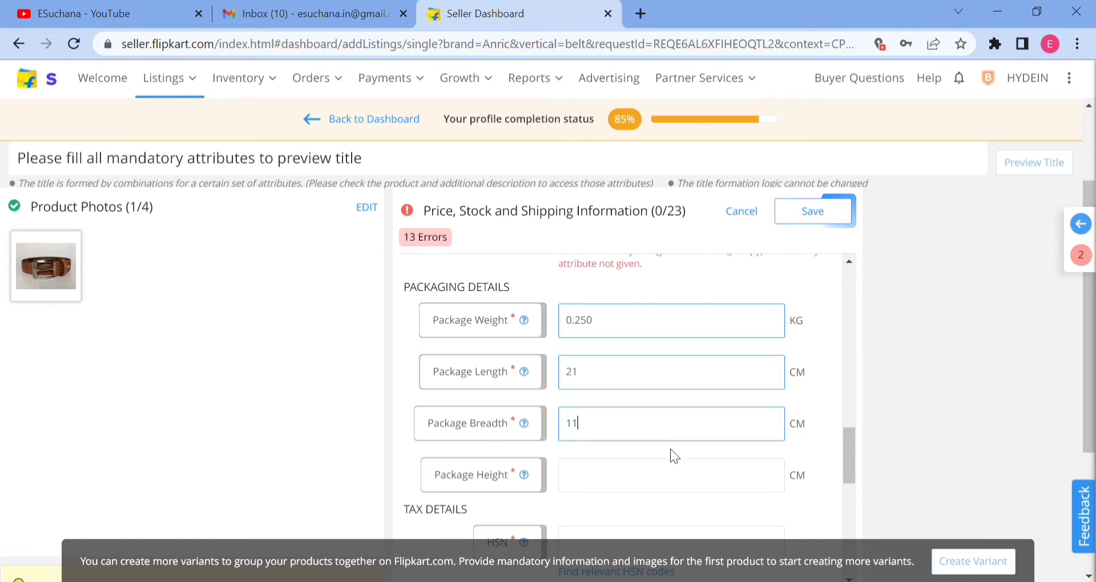
Set the package height to 18 cm in the packaging details.
left_click(675, 477)
scroll(676, 477, "down", 2)
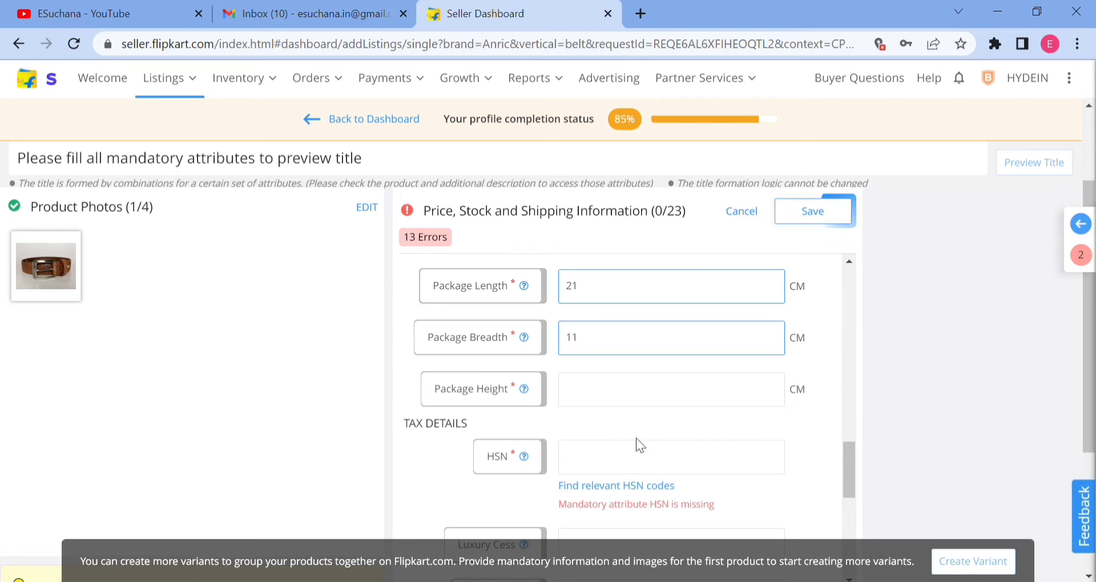
left_click(630, 388)
type("18")
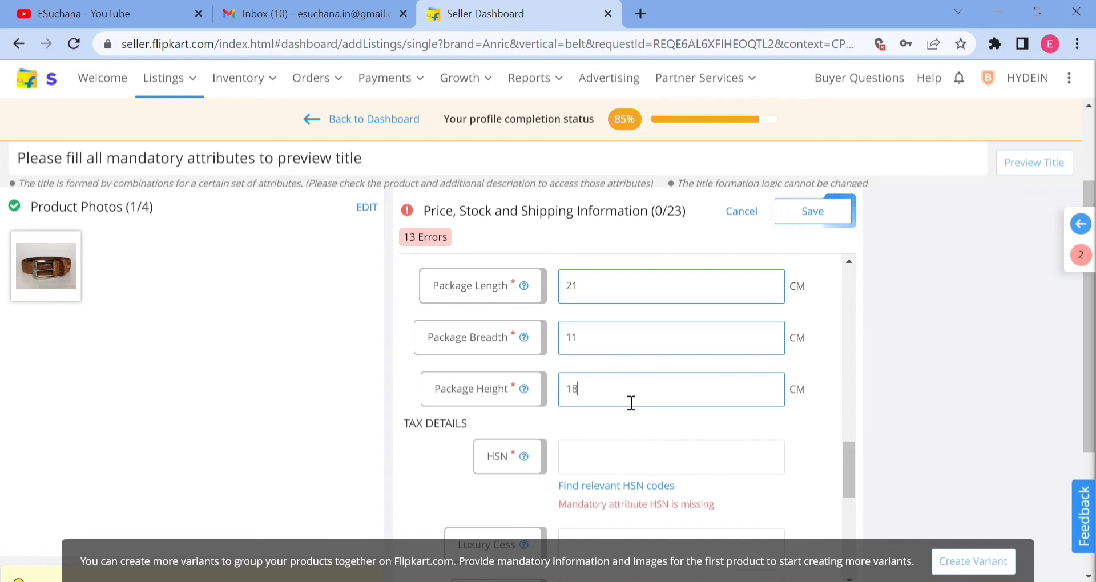
scroll(632, 402, "down", 3)
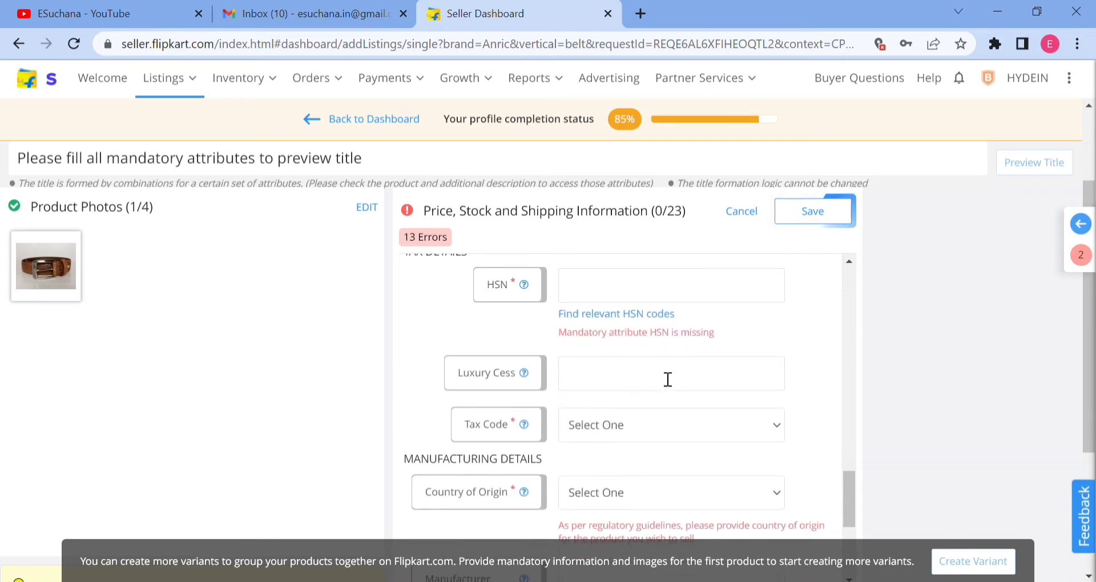
scroll(668, 392, "up", 4)
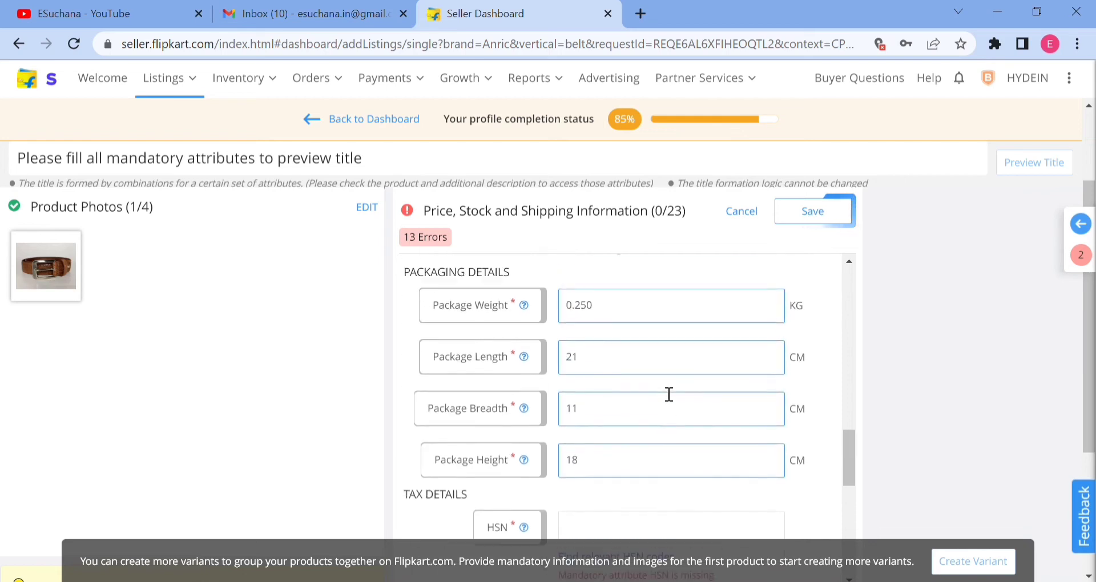
Look up the relevant HSN codes for the belt category and select 42021250 for the listing.
scroll(672, 416, "down", 3)
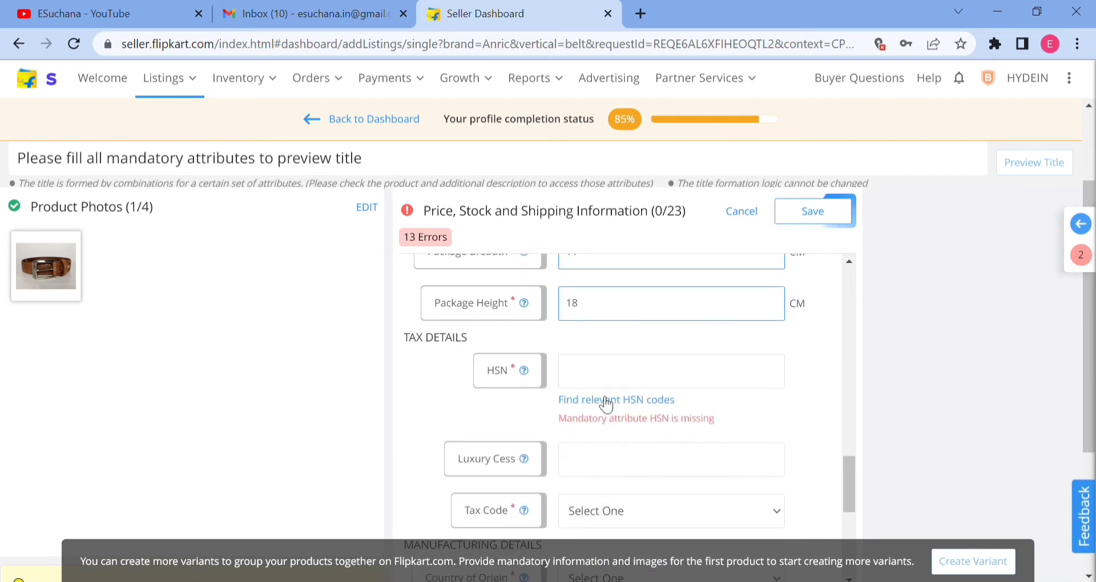
scroll(708, 374, "up", 7)
scroll(706, 374, "up", 10)
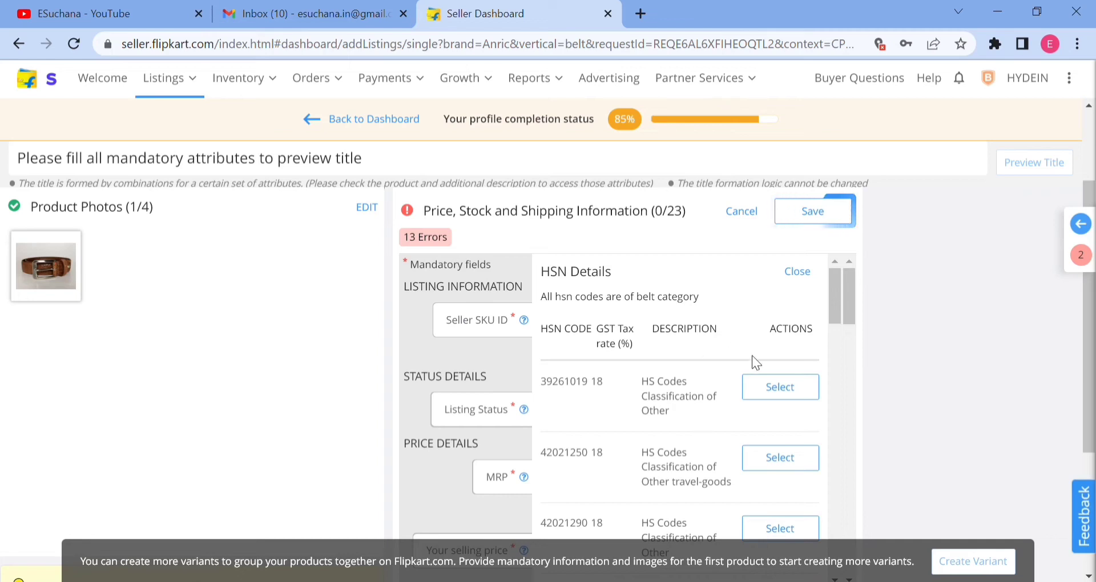
left_click(786, 462)
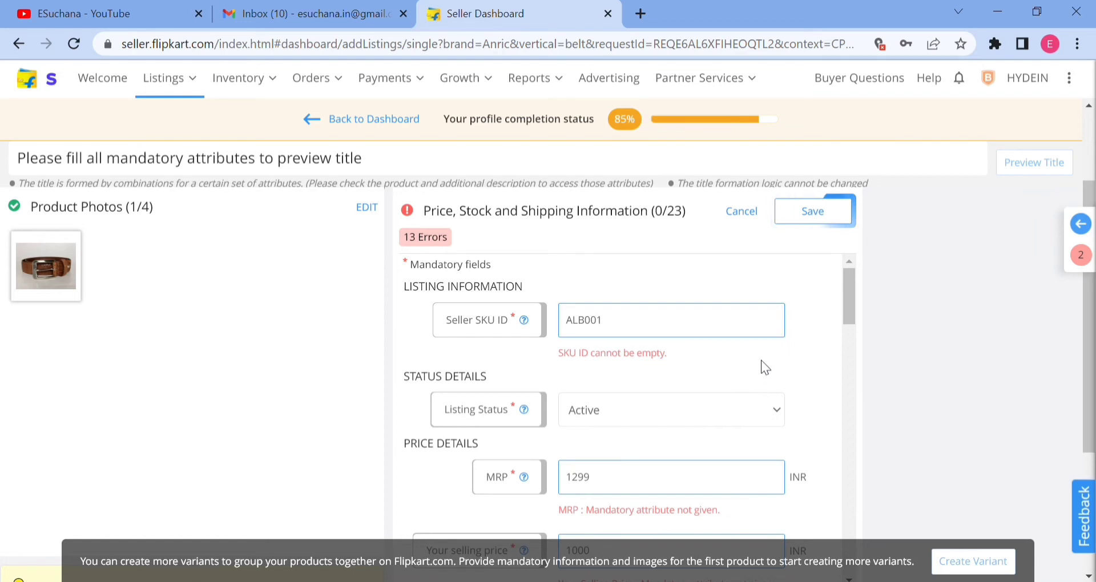
Check what the Luxury Cess field means, leave it empty, and set the tax code to GST_18.
scroll(765, 367, "down", 5)
scroll(765, 367, "down", 10)
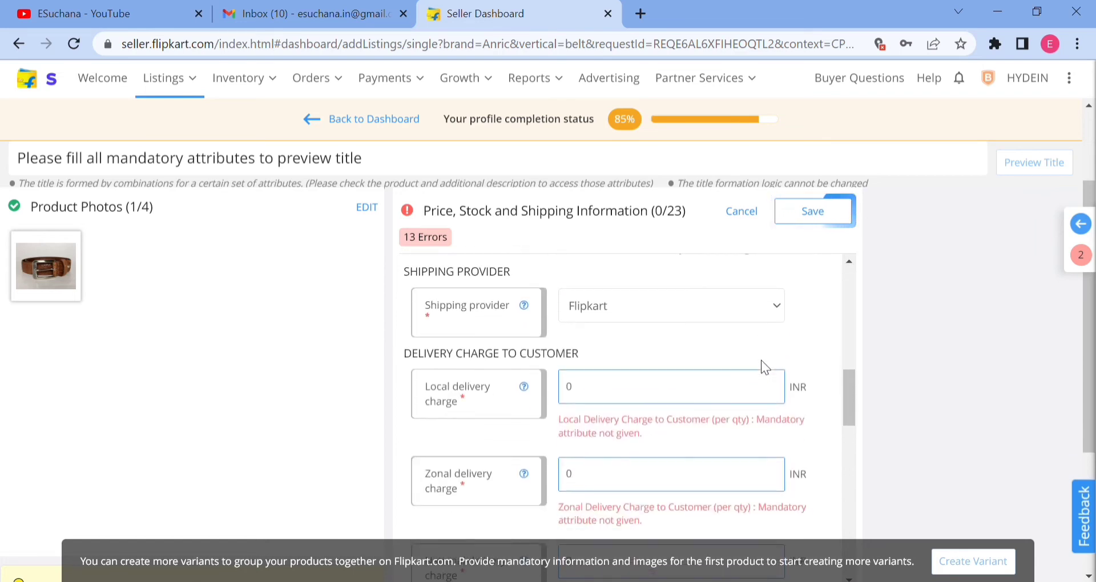
scroll(762, 361, "down", 5)
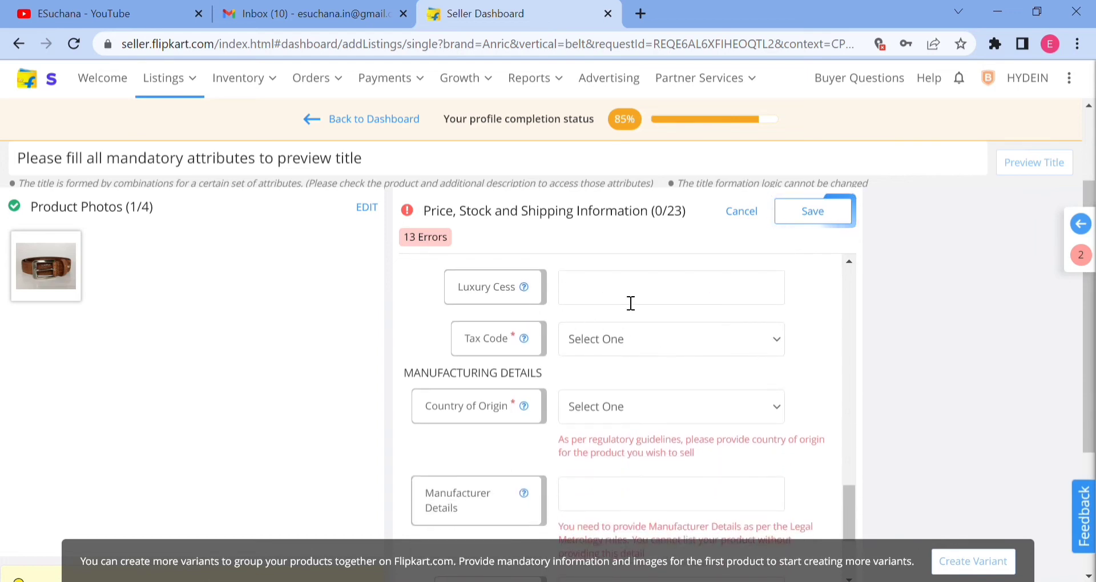
mouse_move(526, 290)
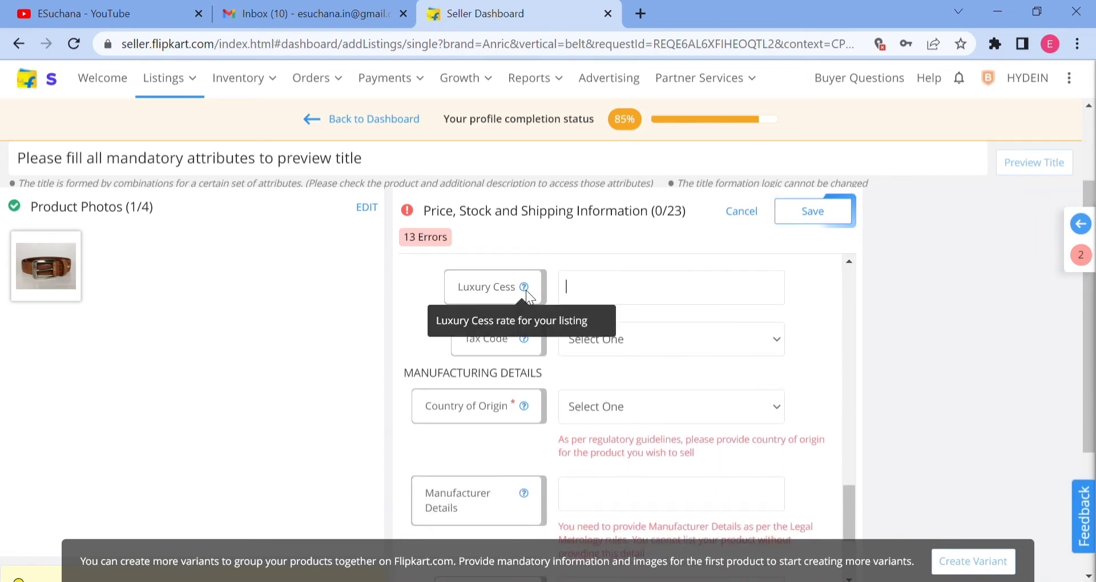
left_click(600, 344)
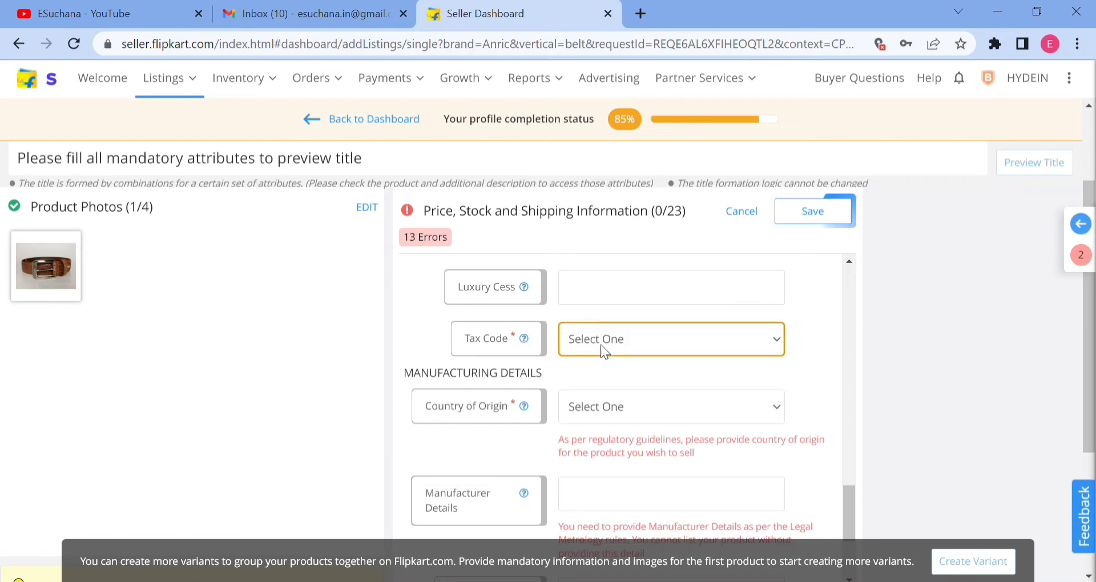
left_click(600, 344)
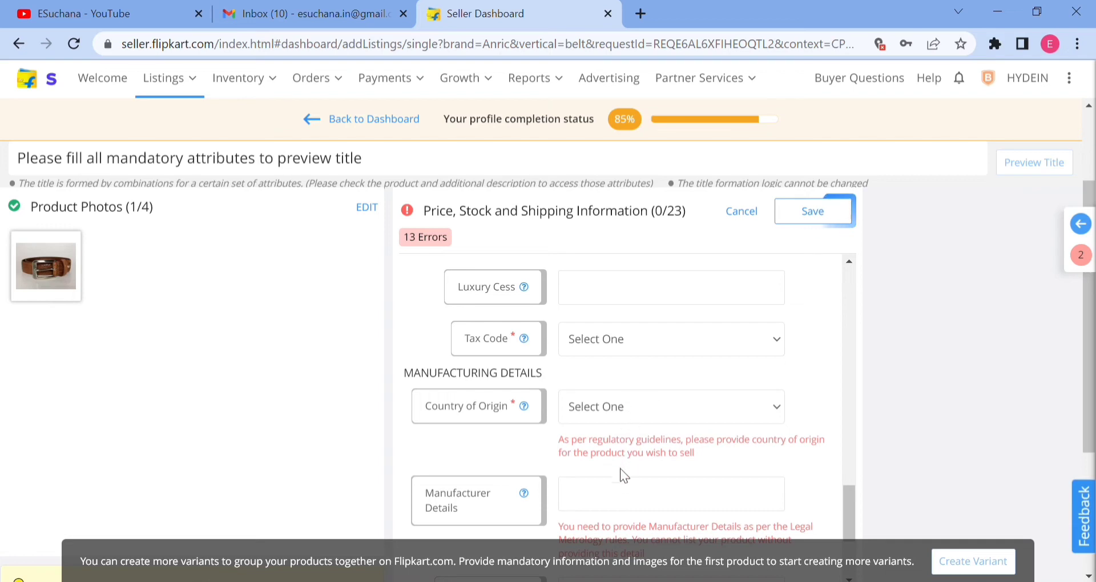
left_click(616, 448)
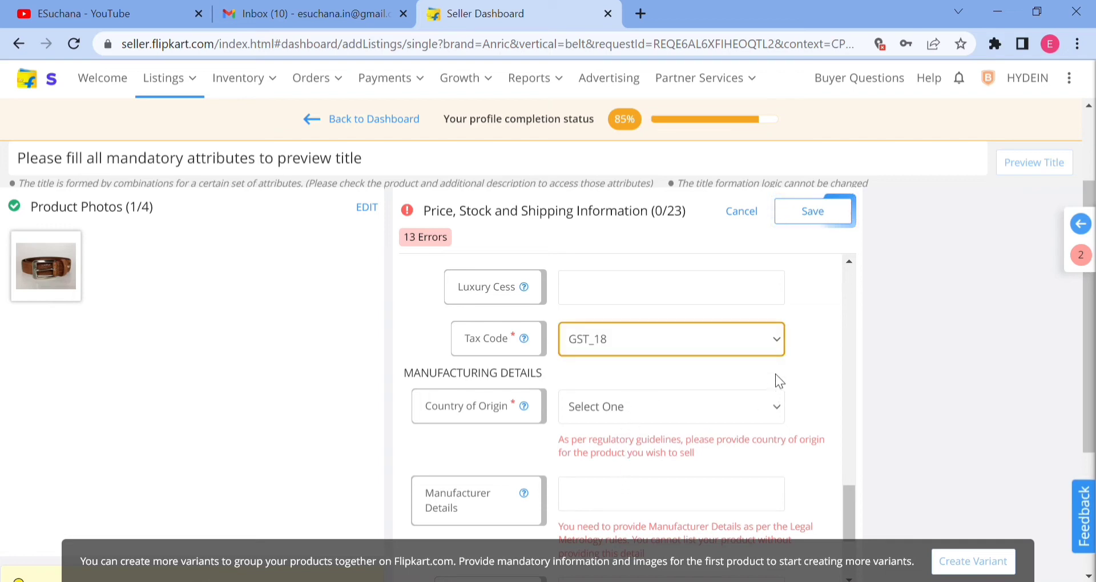
Set the country of origin to India and enter "xyz Made in india" as the manufacturer details.
scroll(594, 395, "down", 2)
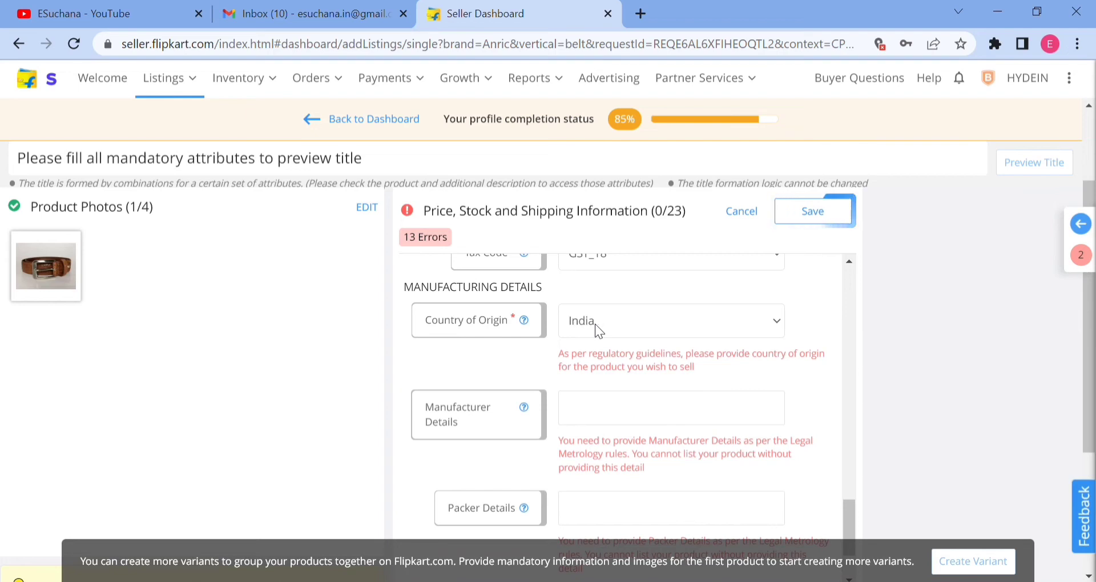
left_click(613, 412)
type("xy")
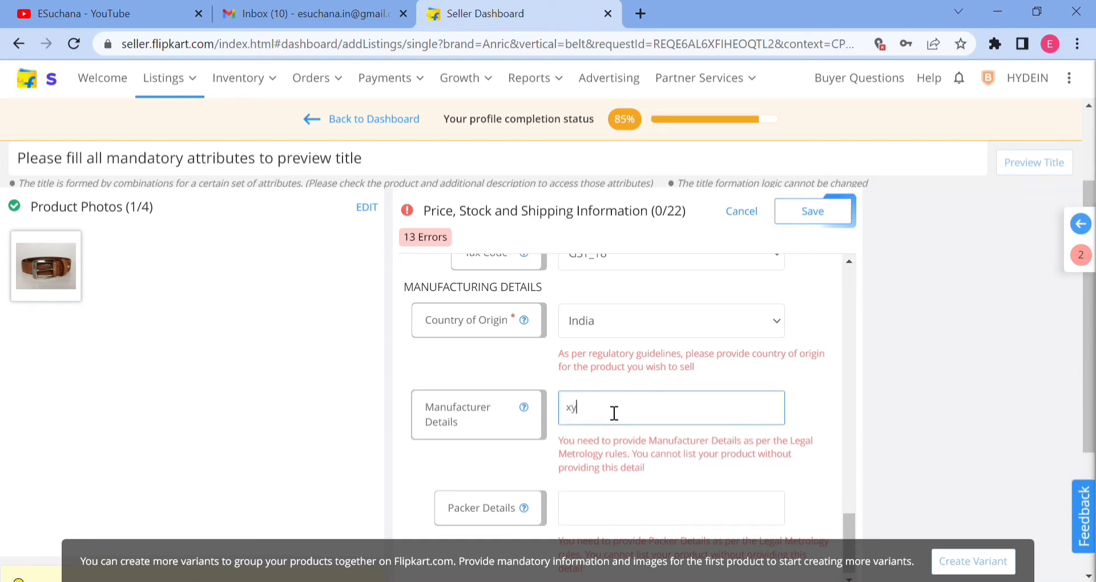
type("z Made in india")
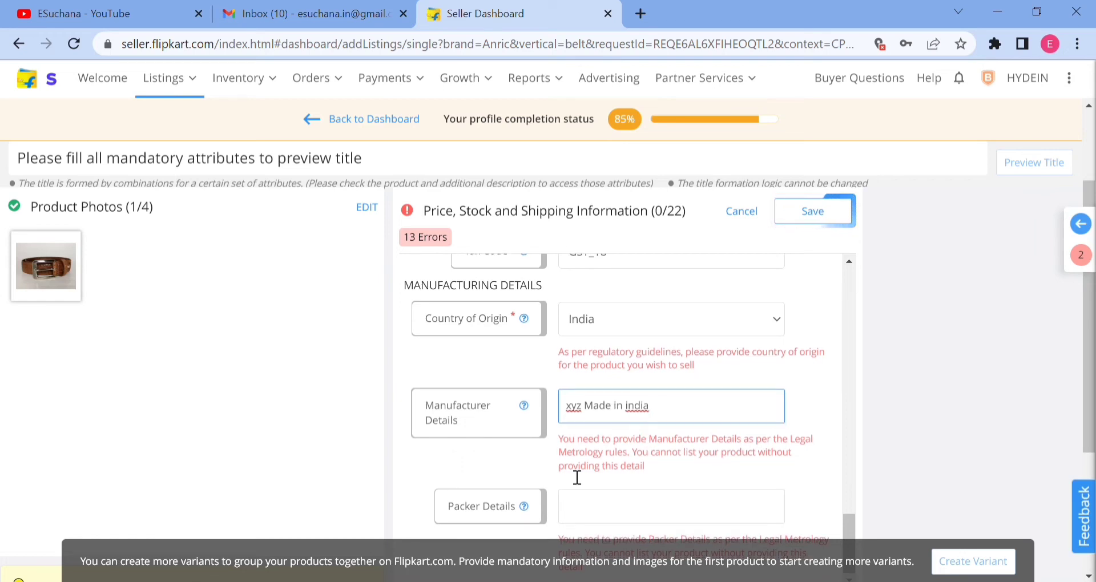
Enter "Poly Packing with box" as the packer details and save the price, stock and shipping information.
scroll(598, 437, "down", 2)
left_click(611, 427)
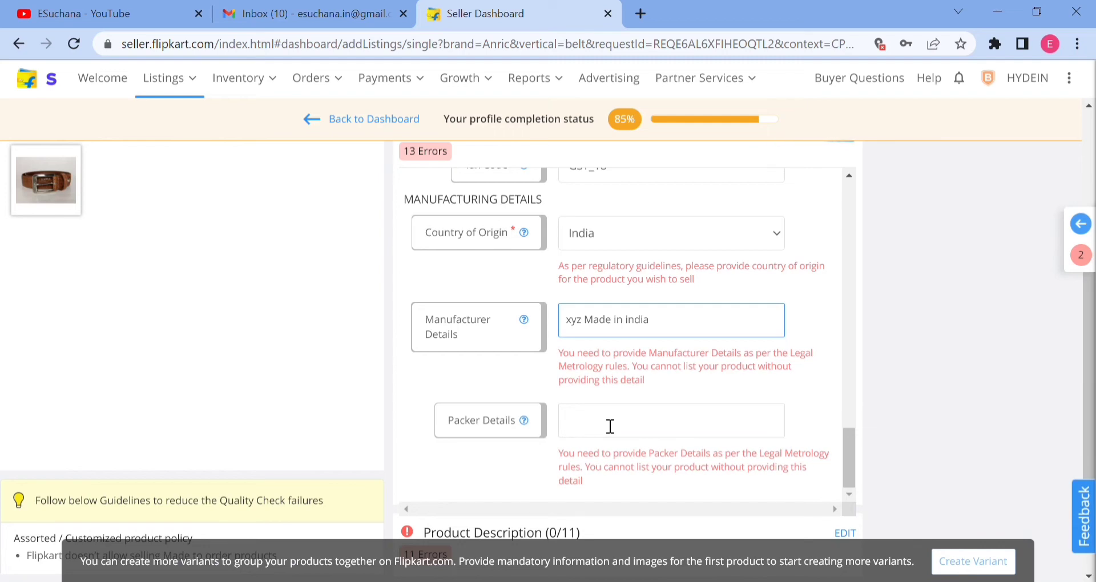
type("Poly")
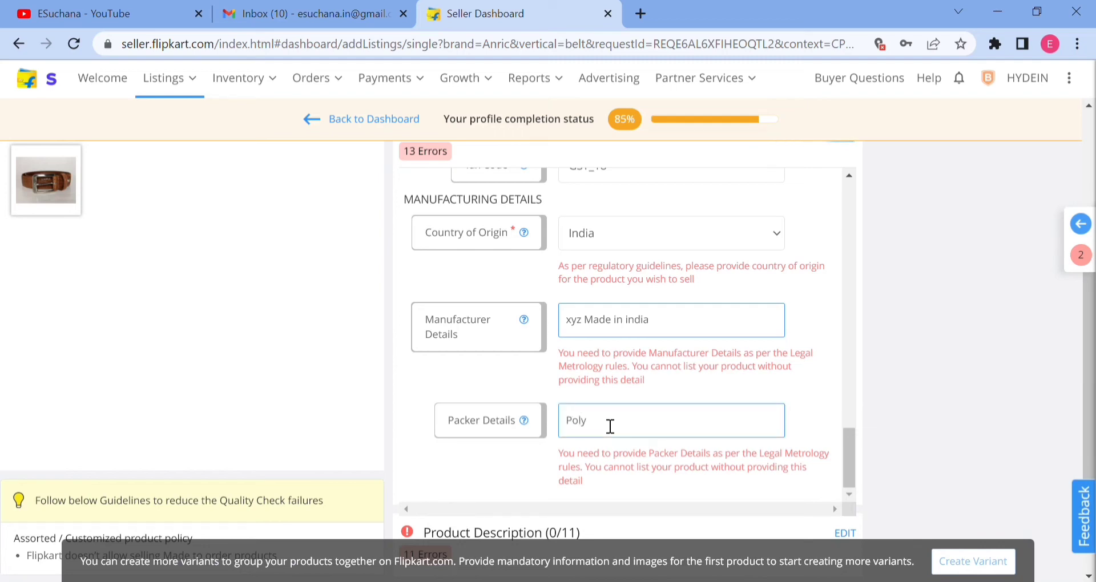
type(" Packing with box")
scroll(749, 426, "down", 2)
scroll(748, 426, "up", 5)
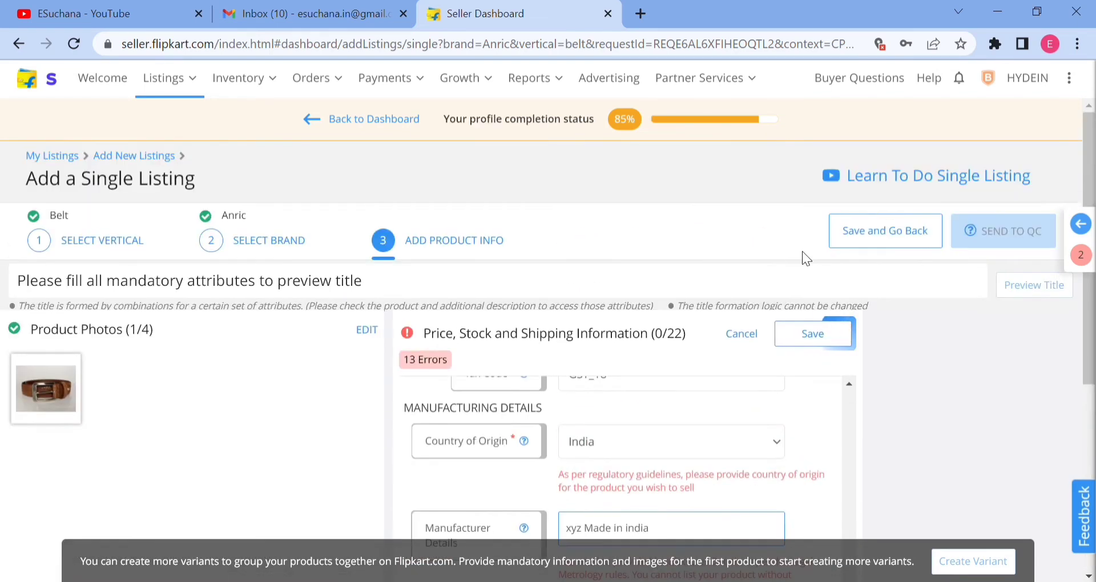
left_click(829, 338)
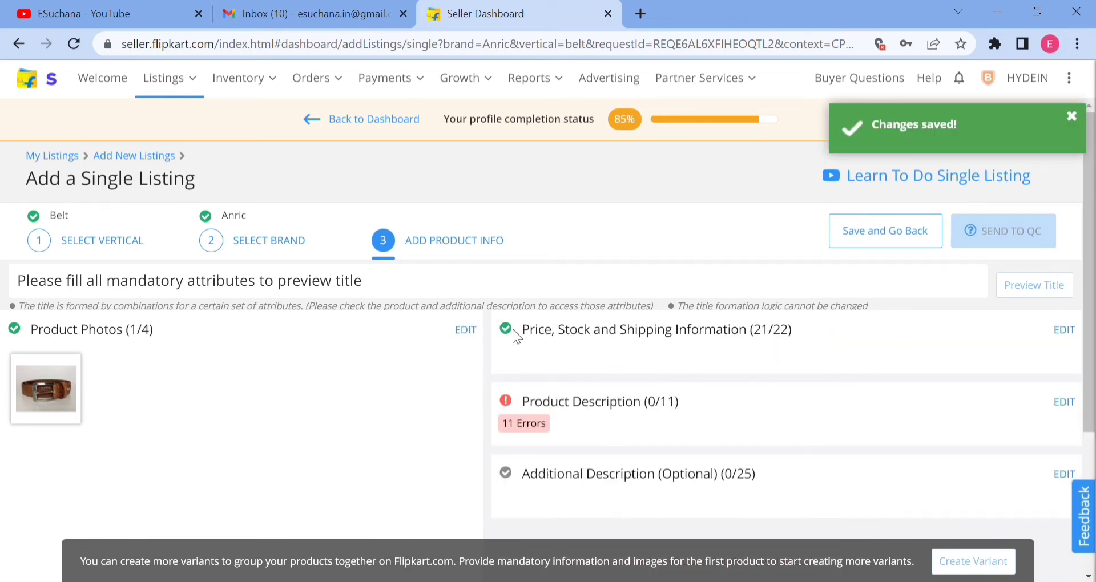
triple_click(773, 339)
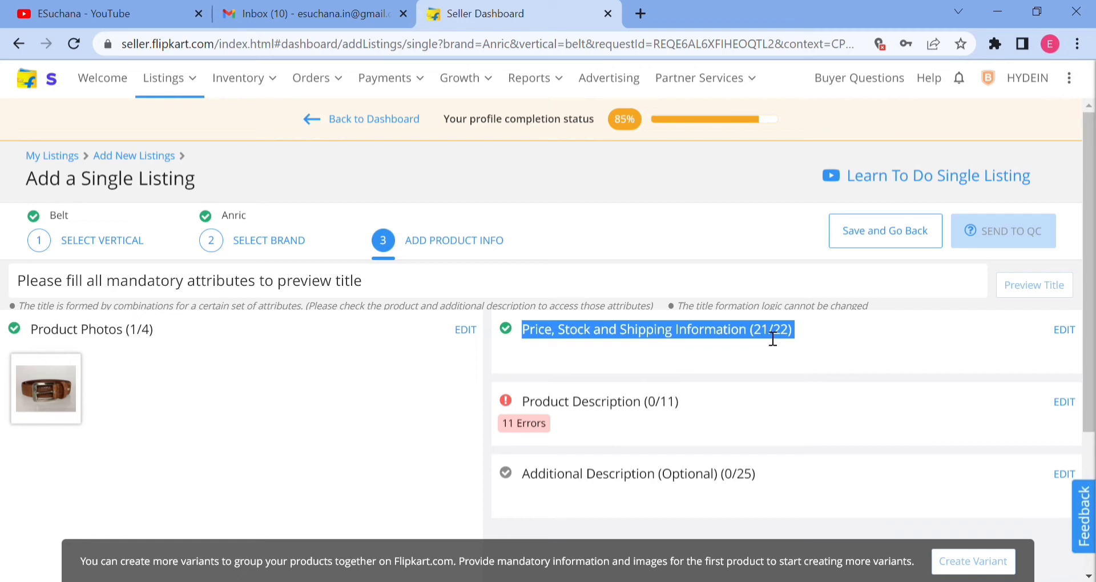
left_click(674, 341)
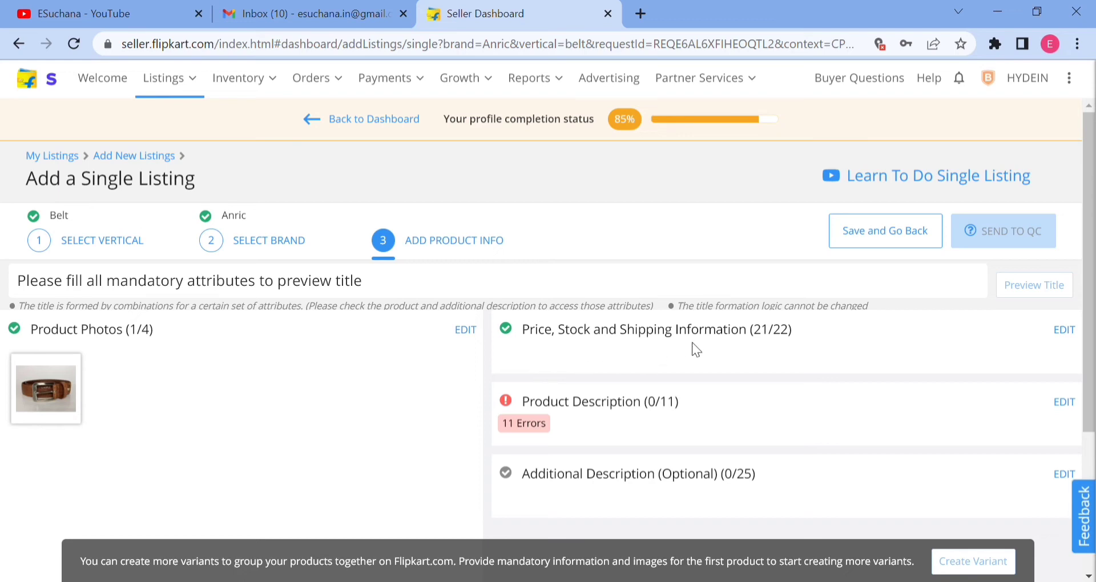
Open the product description for editing and enter "Genuine Leather crocodile type Belt" as the type.
scroll(799, 348, "down", 1)
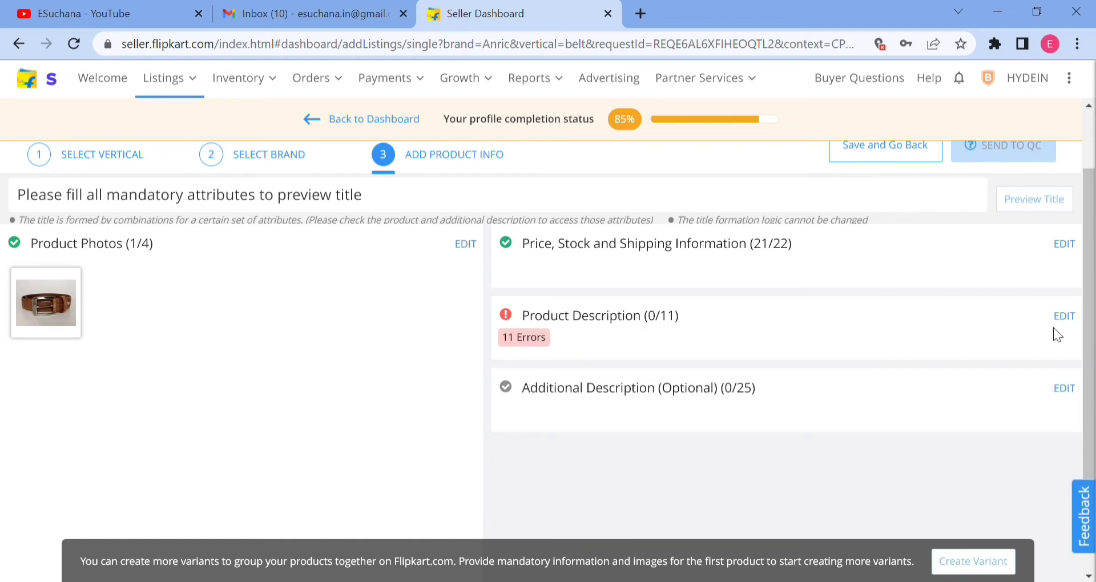
left_click(1064, 316)
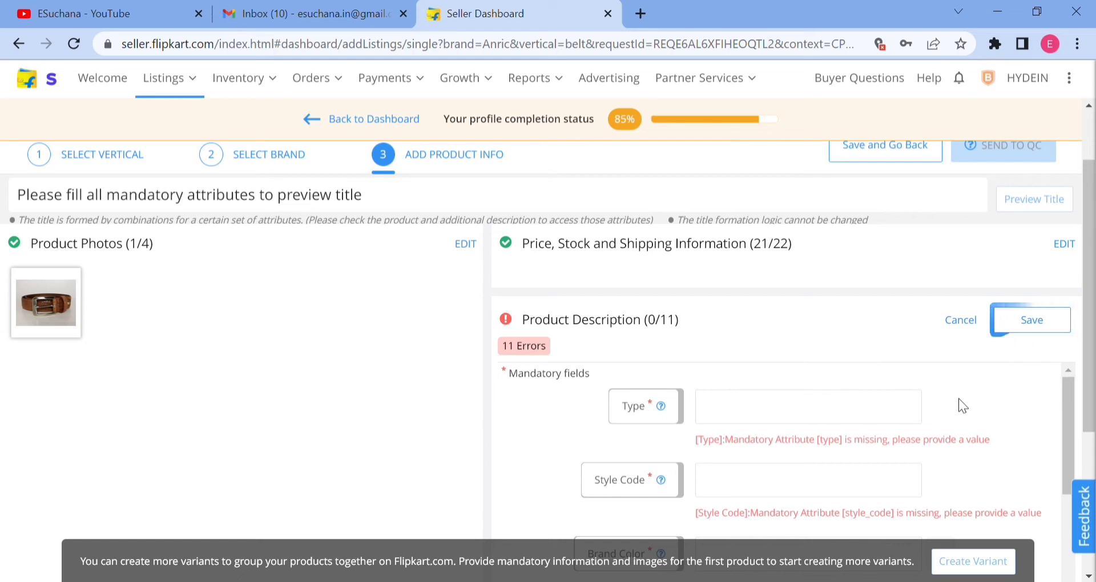
scroll(960, 404, "down", 2)
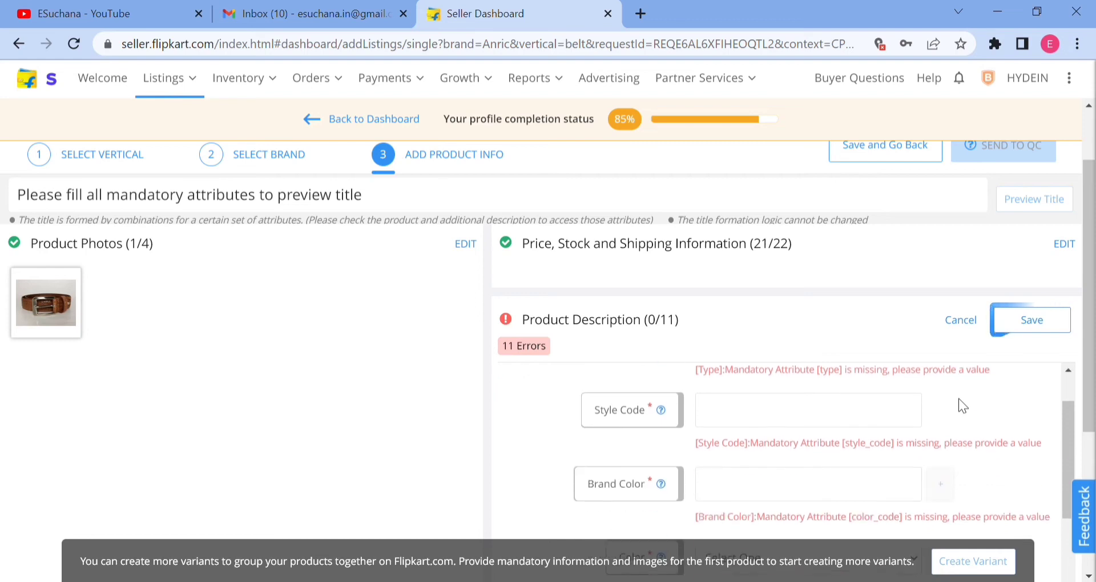
scroll(799, 408, "up", 2)
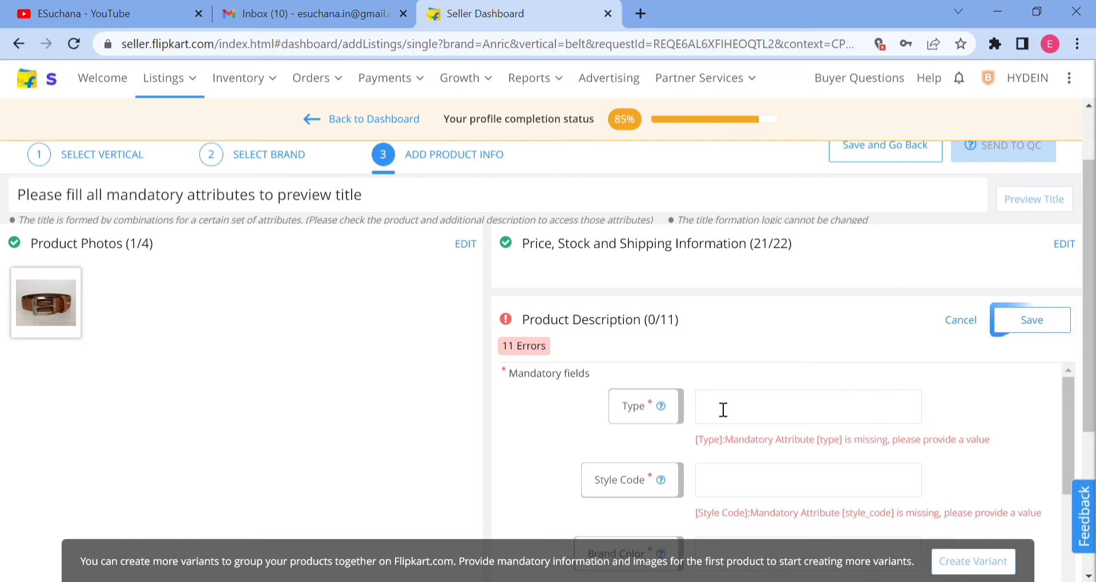
type("Gen")
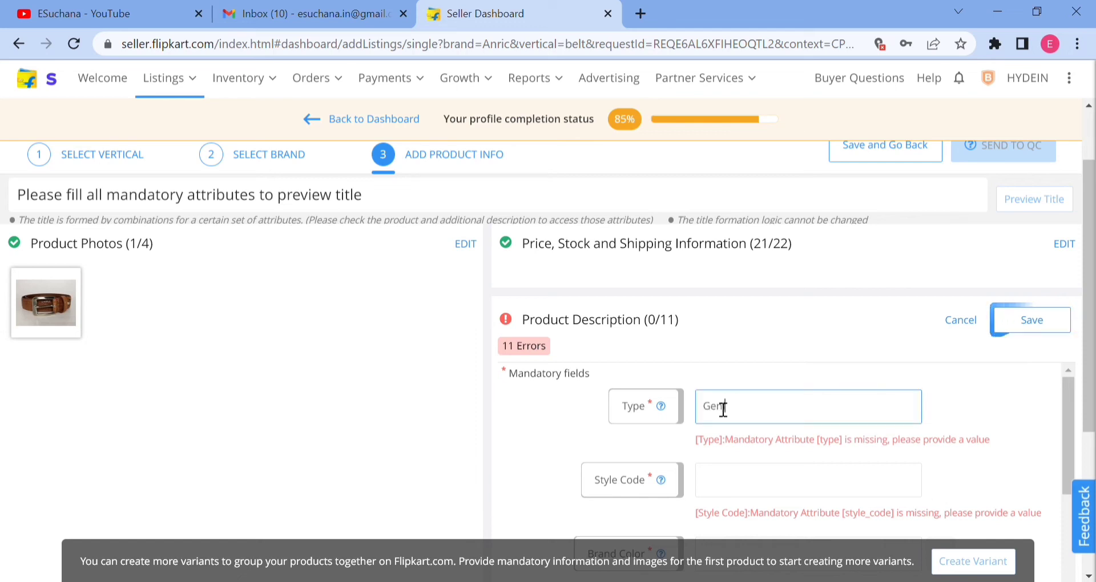
type("uine Leather Belt")
left_click(722, 409)
type("Genuine")
type("crocodile type")
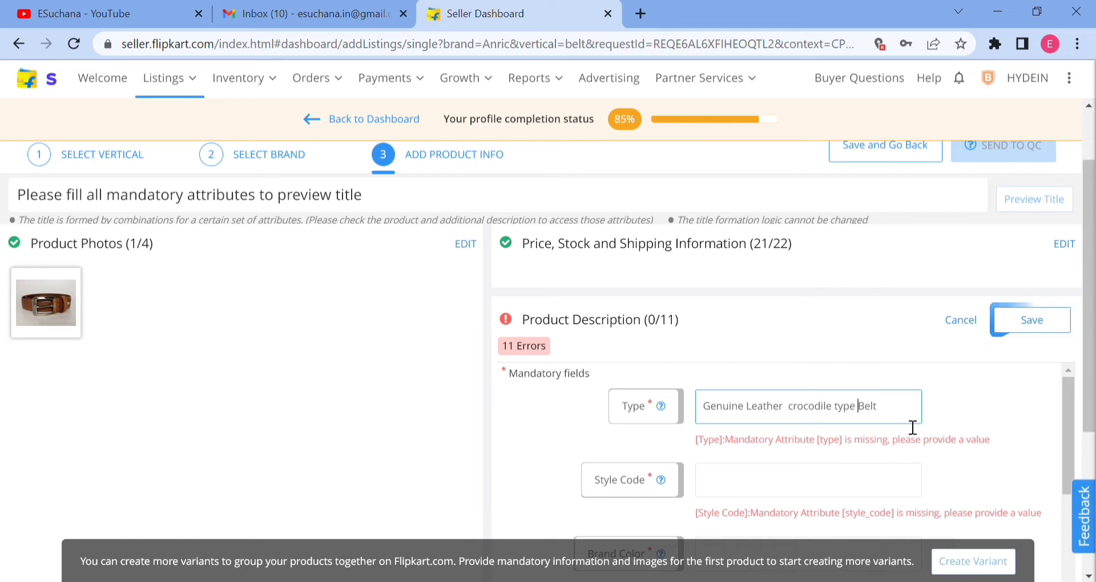
Enter ALB001 as the style code and Brown as the brand color.
scroll(913, 428, "down", 2)
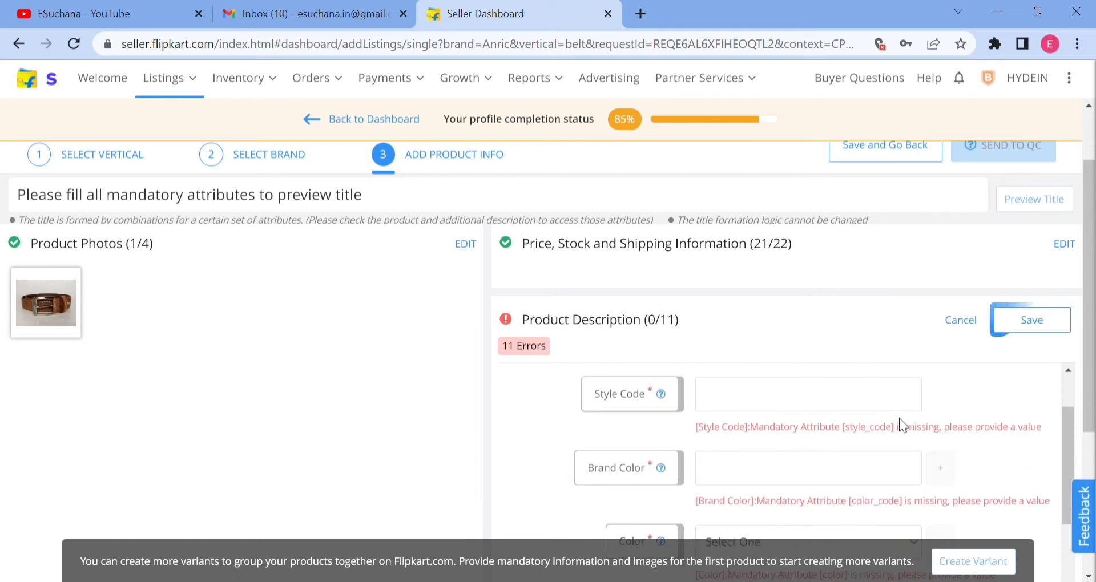
scroll(831, 440, "up", 2)
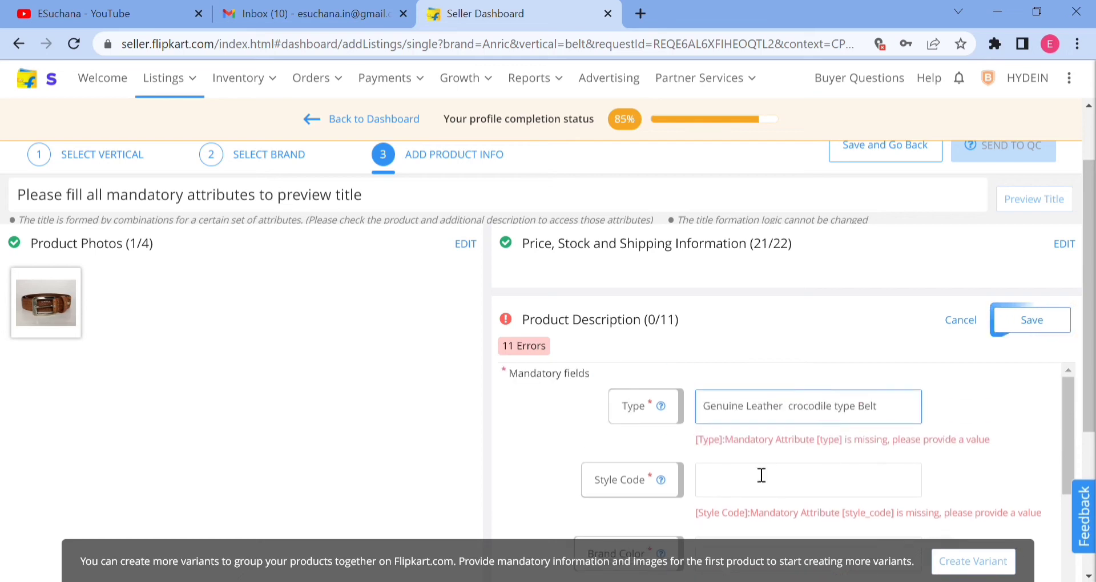
left_click(868, 487)
scroll(829, 458, "down", 2)
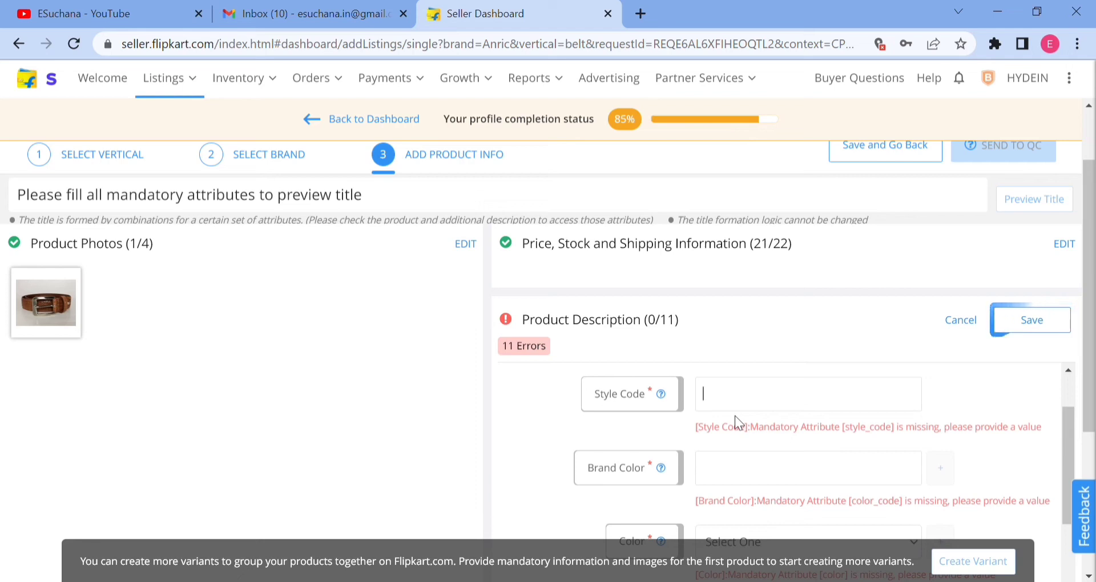
left_click(735, 416)
type("ALB001")
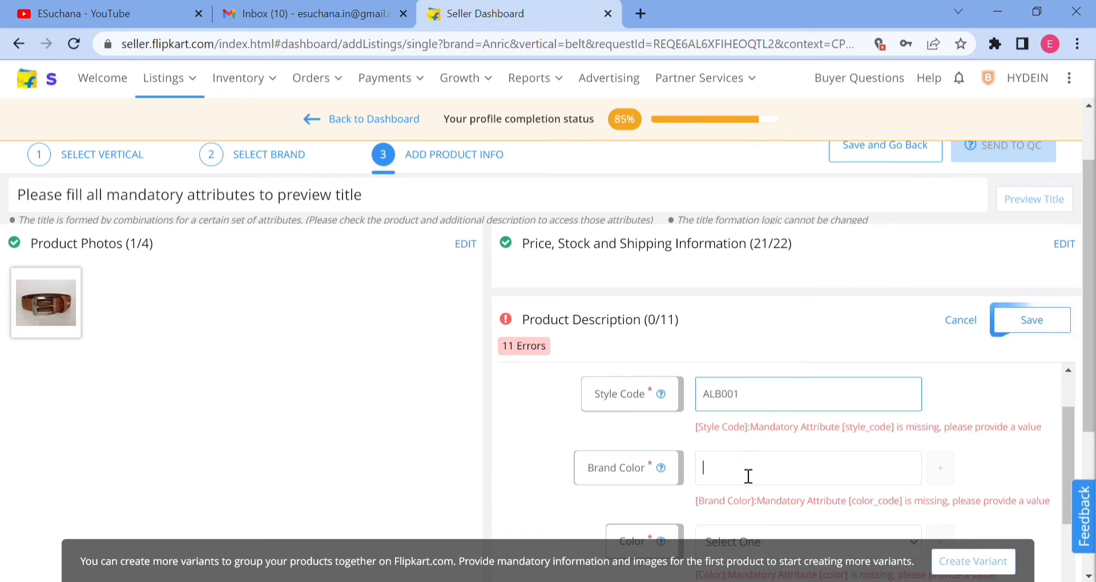
type("Brown")
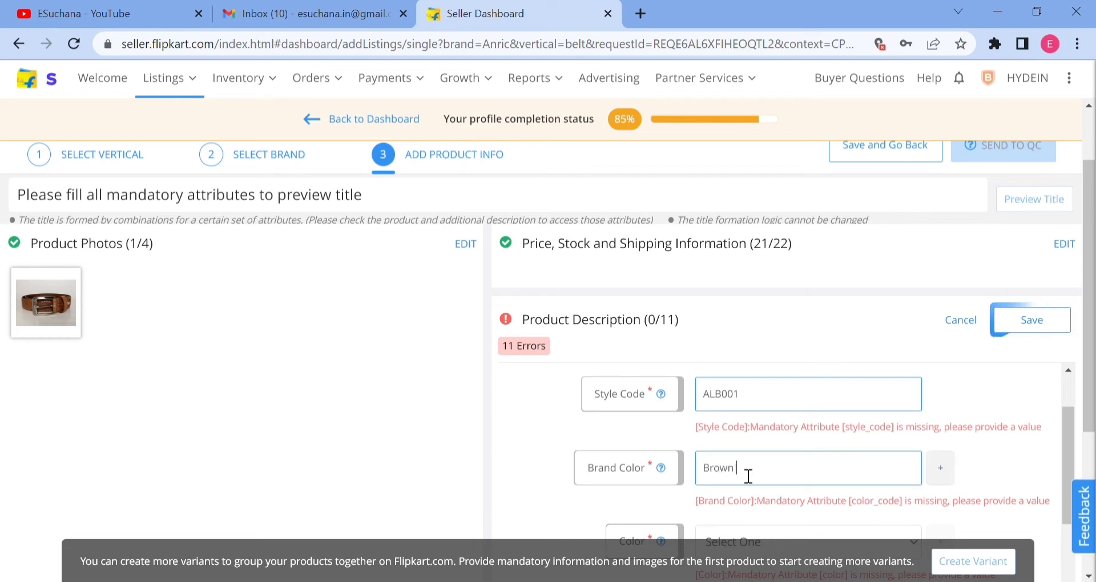
Choose Brown as the belt's color in the product description.
scroll(771, 469, "down", 1)
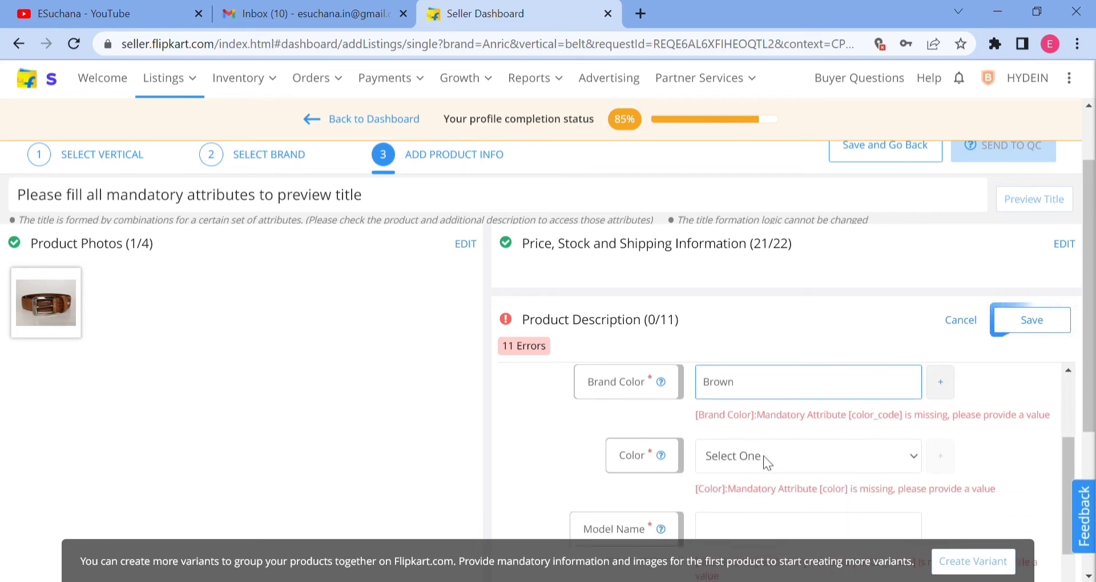
key("b")
key("r")
key("b")
key("b")
key("b")
left_click(978, 434)
scroll(979, 434, "down", 2)
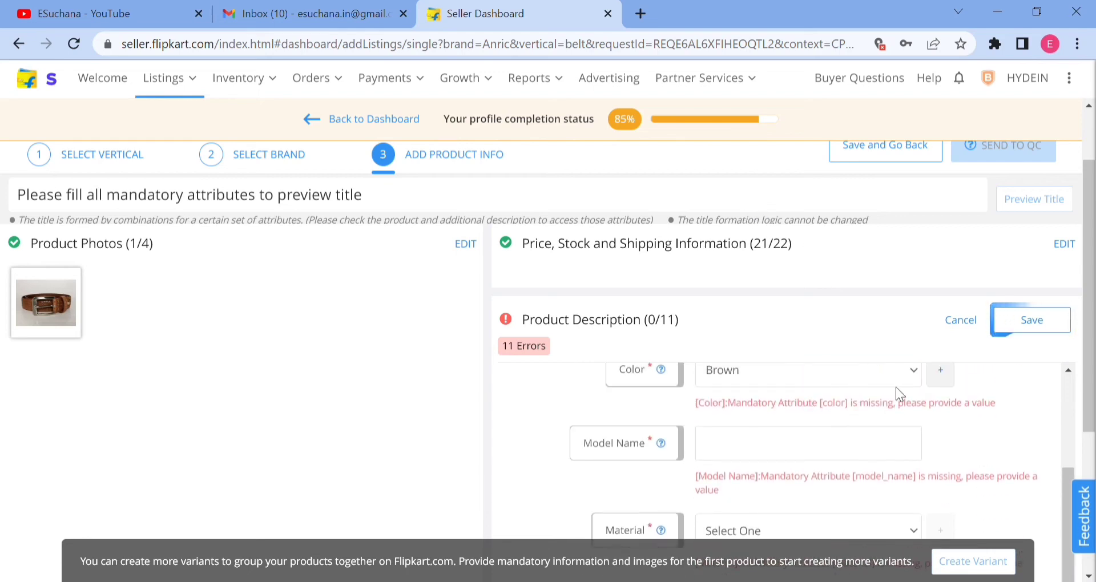
Add a second color row and enter "Genuine Leather" as the belt's model name.
left_click(941, 377)
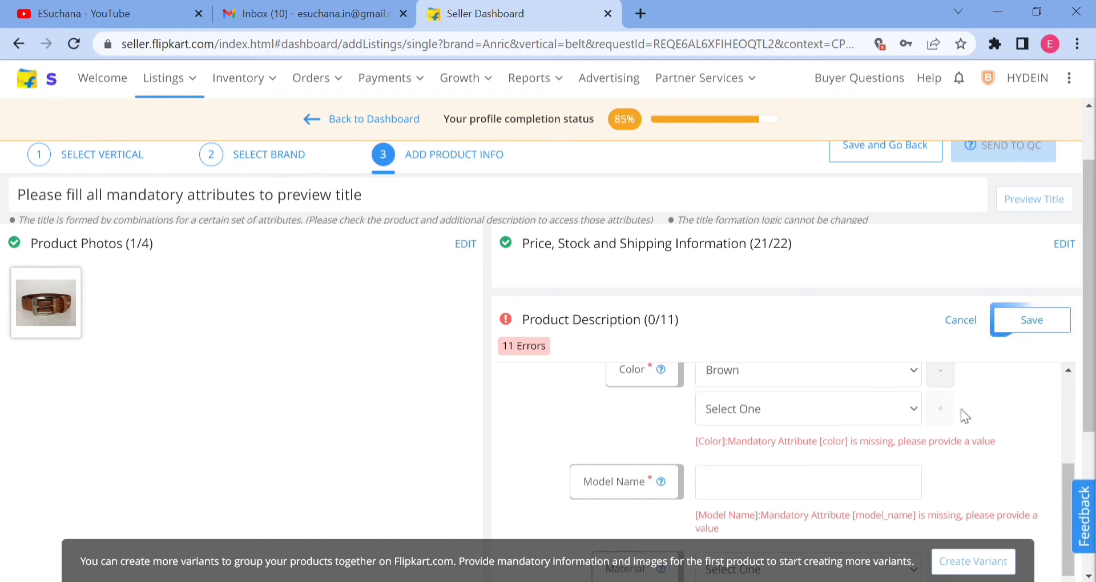
scroll(984, 414, "down", 2)
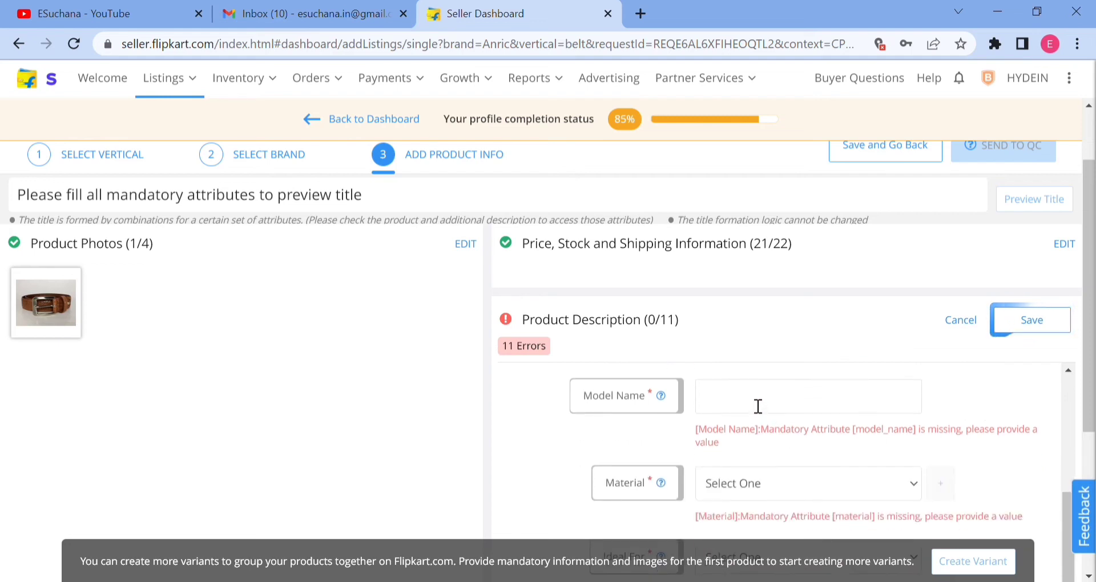
left_click(758, 406)
left_click(339, 206)
triple_click(339, 207)
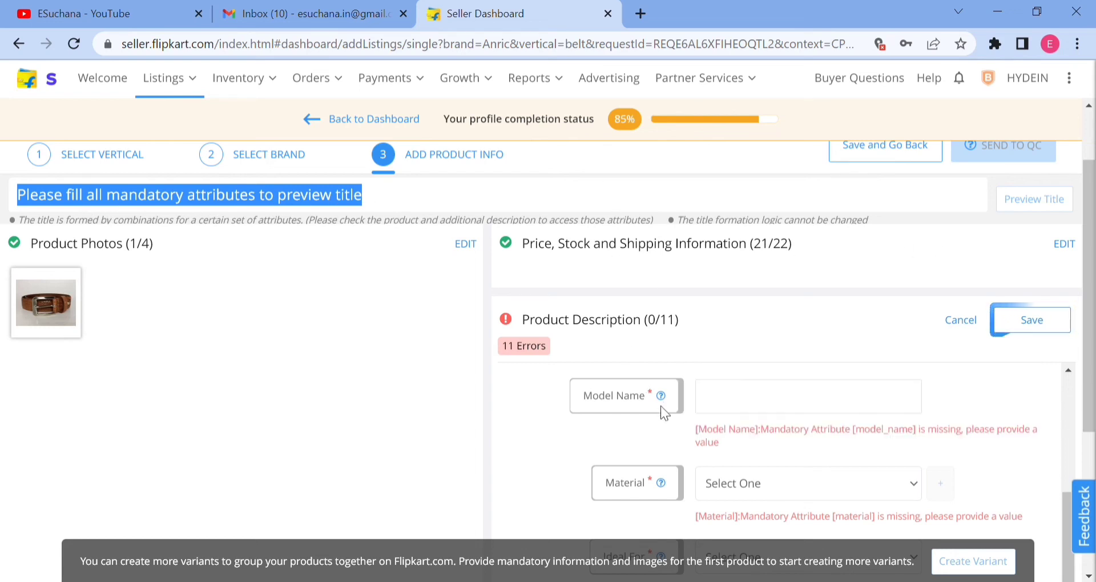
left_click(755, 405)
type("Geniiune")
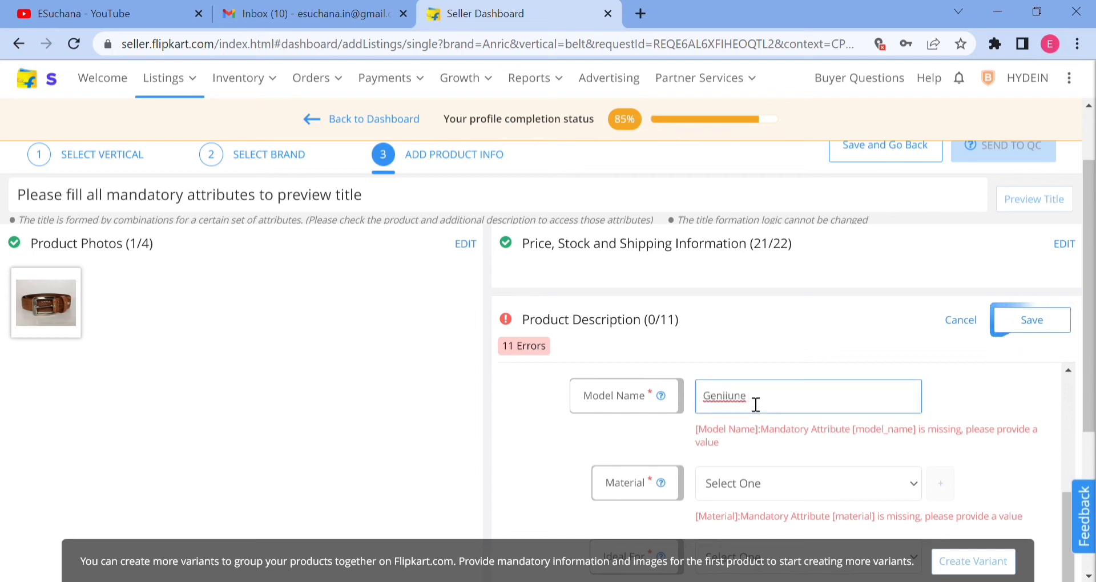
double_click(739, 396)
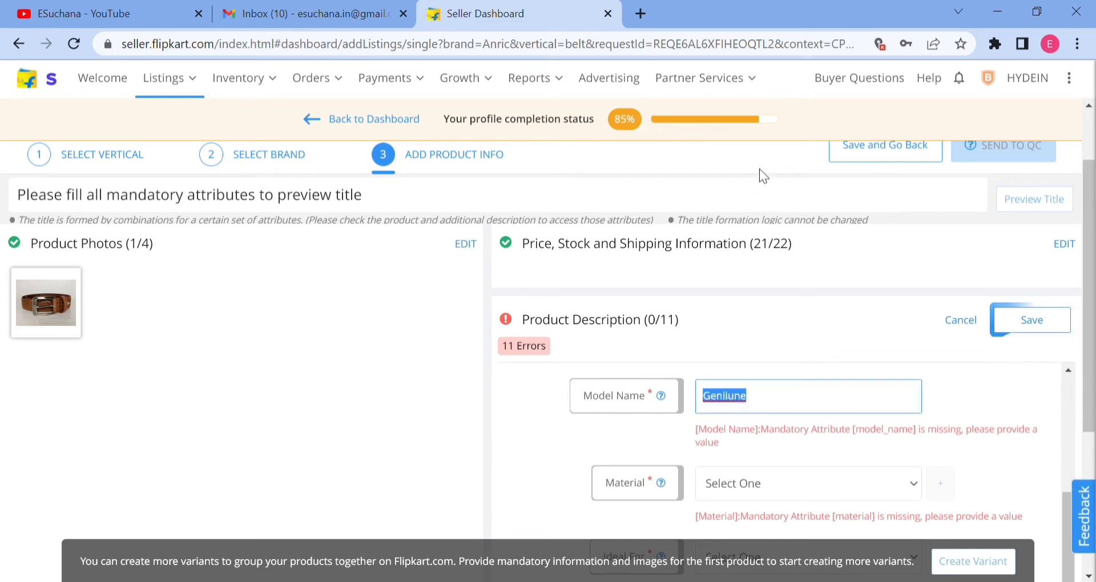
type("Genuine")
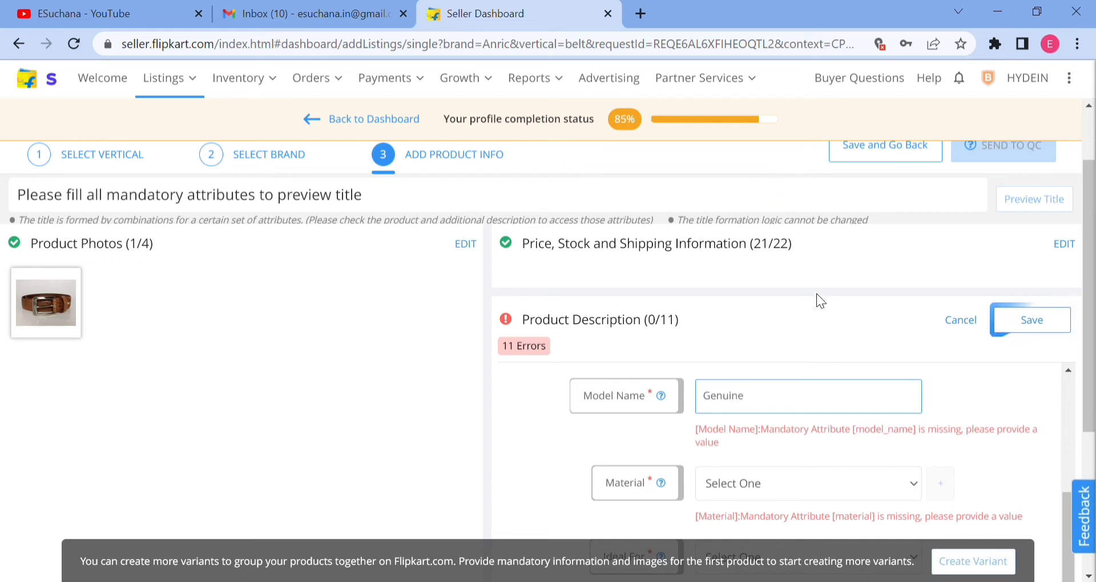
type(" Leather")
Expand the model name to "Genuine Handmade Leather Belt".
key("Left")
key("Left")
key("Left")
key("Left")
key("Left")
key("Left")
key("Left")
type("Handmade")
left_click(867, 405)
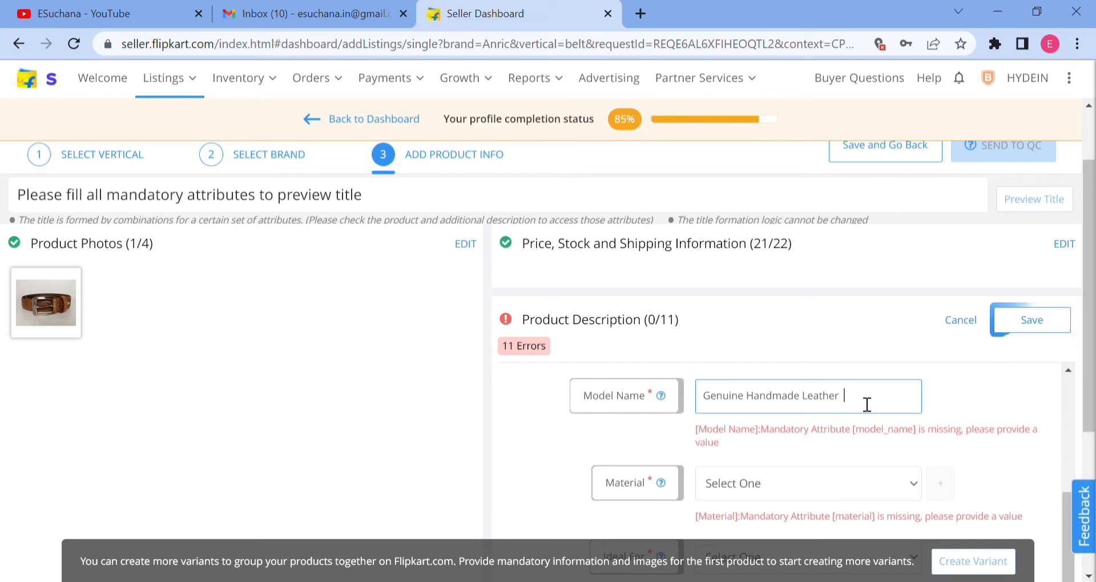
type("Belt")
Choose Genuine Leather as the material and Men as the Ideal For value in the product description.
scroll(822, 426, "down", 2)
left_click(755, 402)
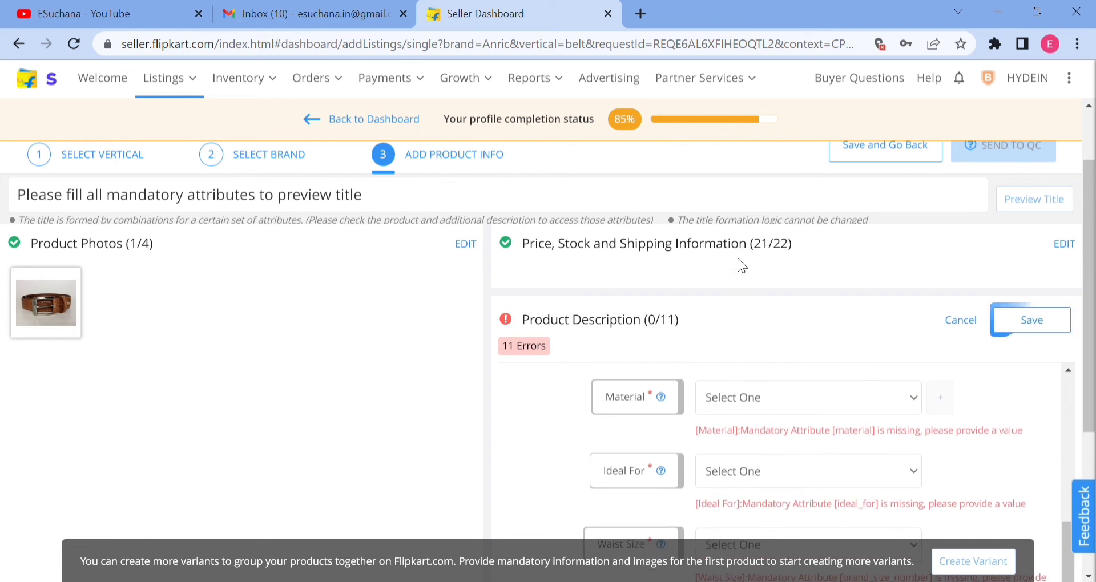
left_click(734, 272)
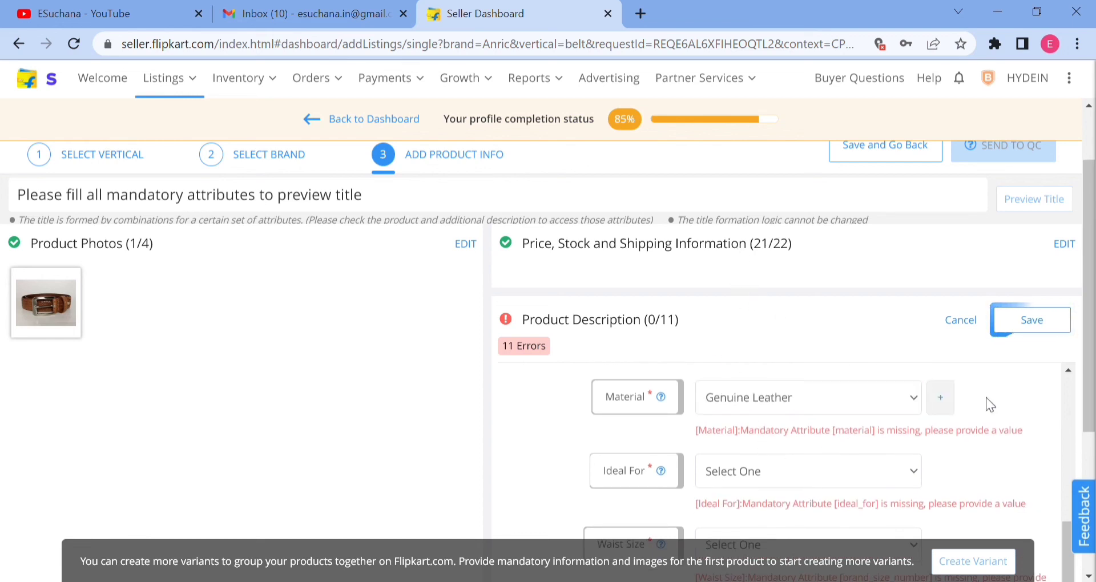
scroll(970, 397, "down", 2)
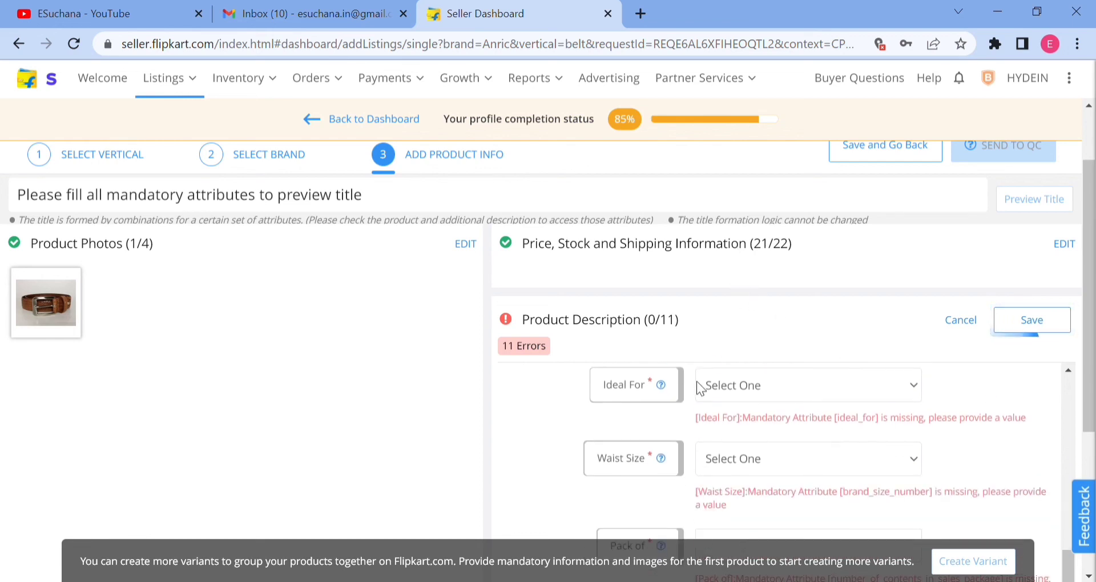
left_click(741, 475)
left_click(924, 432)
Choose 32 as the waist size and set Pack of to 1.
scroll(925, 432, "down", 1)
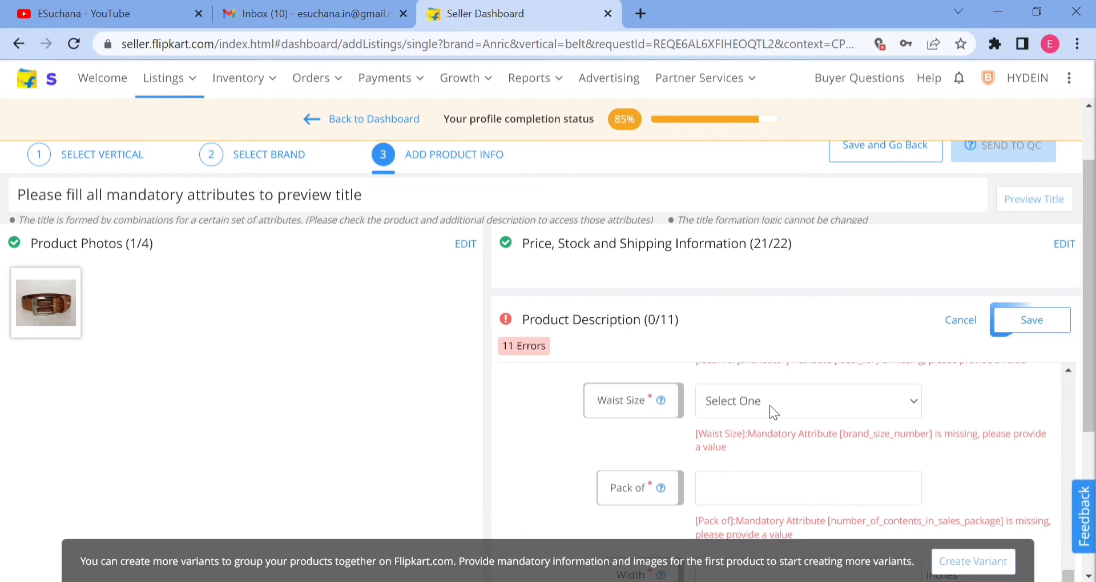
left_click(725, 252)
left_click(911, 450)
scroll(791, 450, "down", 1)
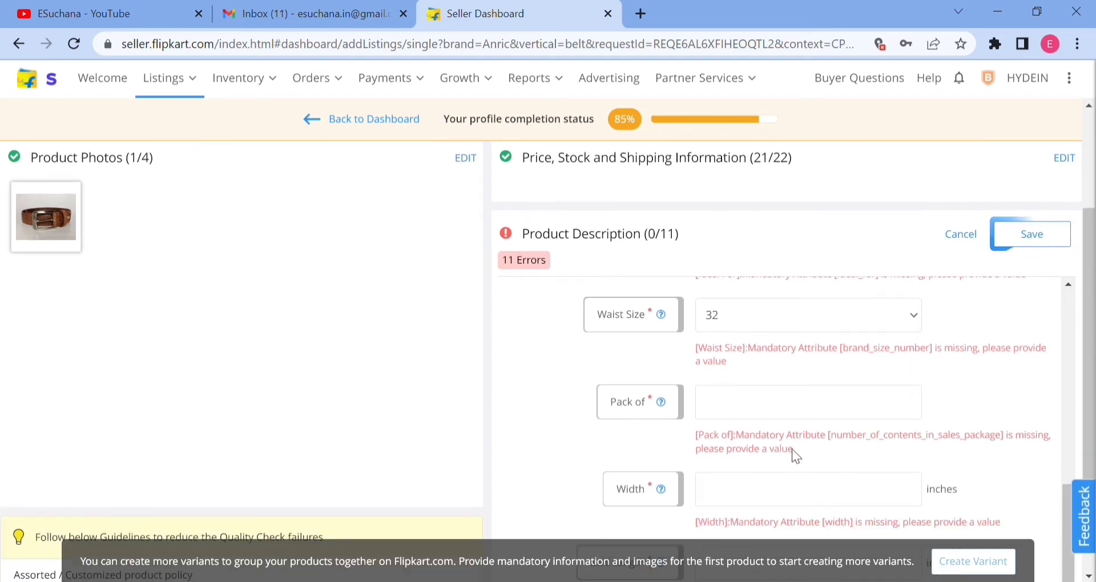
left_click(755, 411)
type("1")
Set the belt's width to 1.5 inches.
left_click(747, 496)
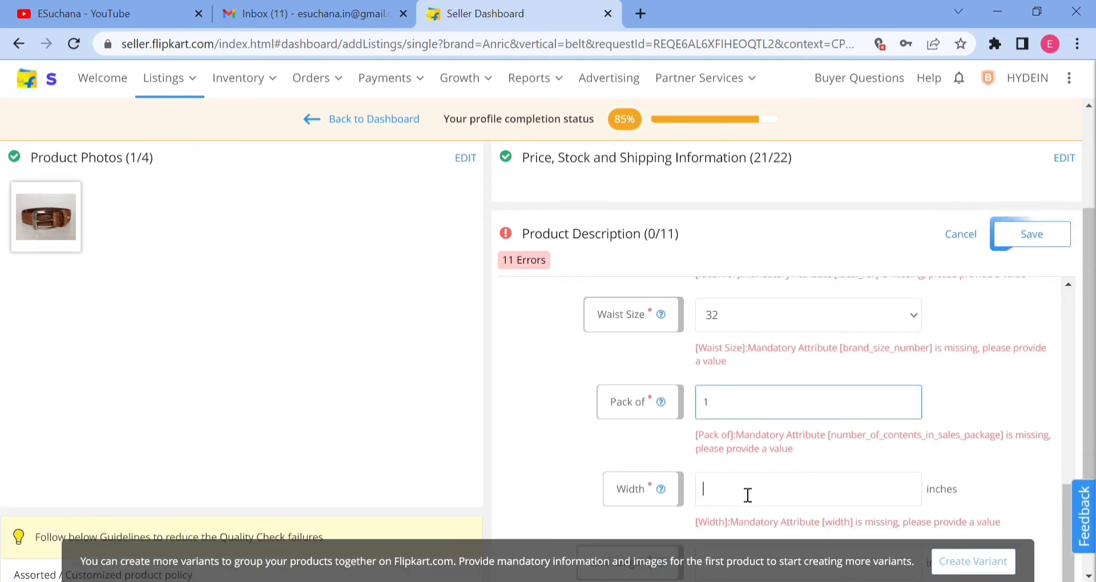
scroll(747, 495, "down", 1)
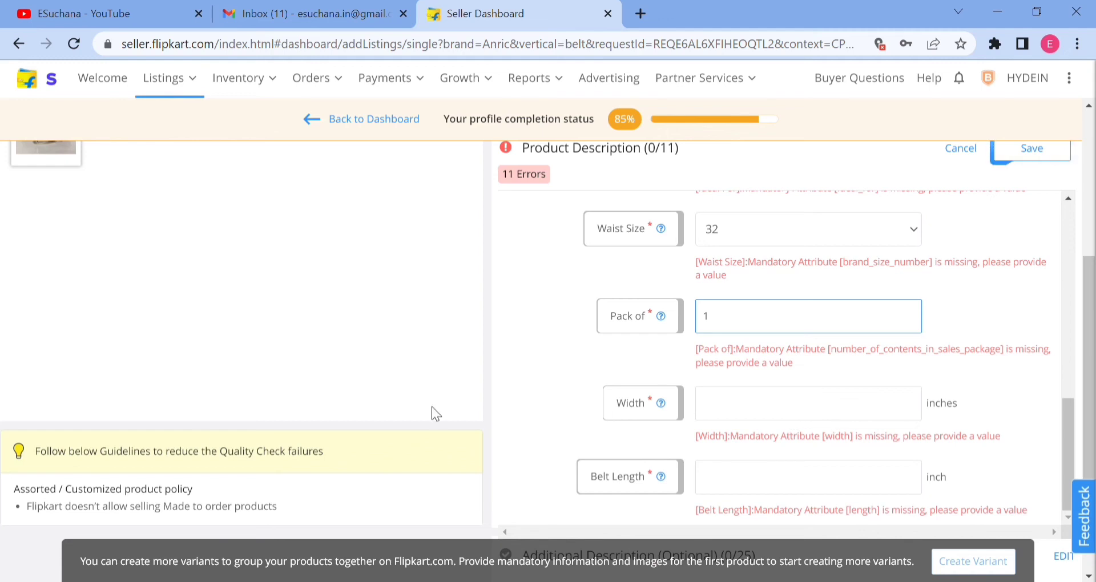
scroll(432, 407, "up", 1)
scroll(798, 459, "down", 1)
type("1.5")
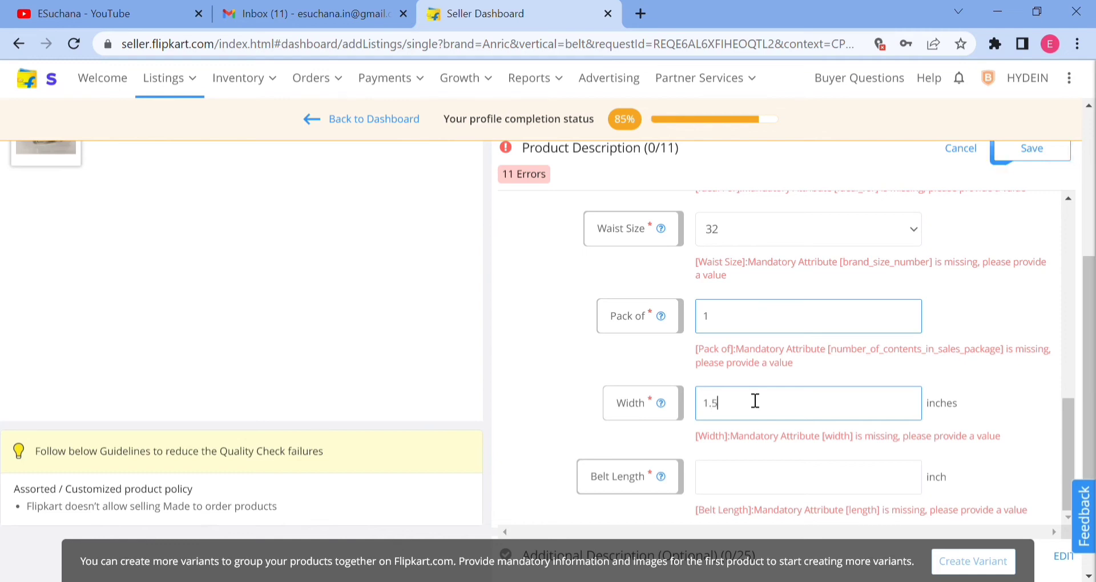
Review the filled product description attributes and the listing's overall sections, down to the empty belt length field.
scroll(759, 403, "up", 2)
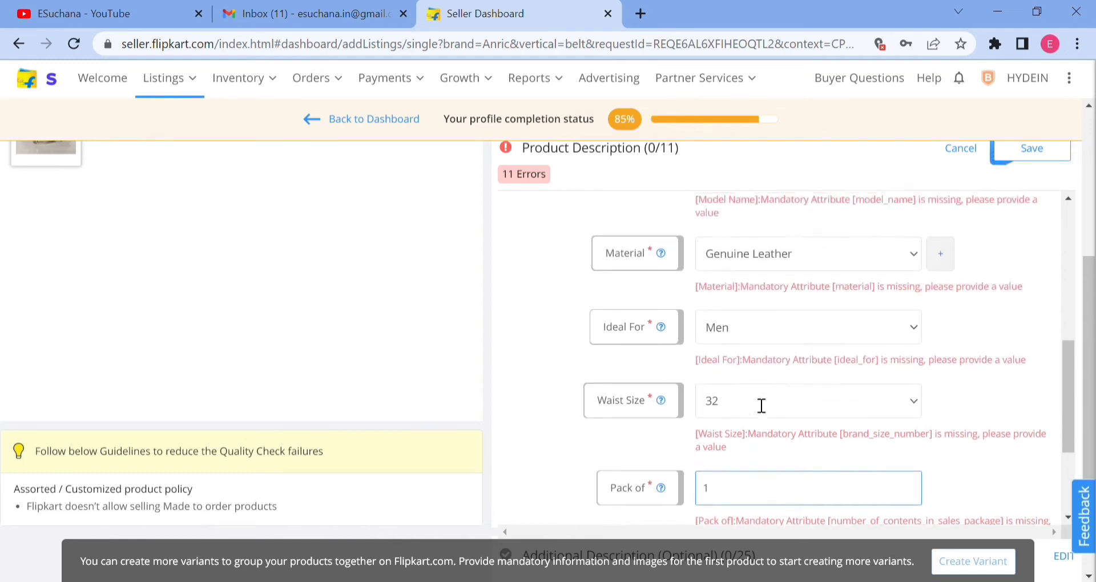
scroll(764, 409, "up", 3)
scroll(738, 293, "down", 4)
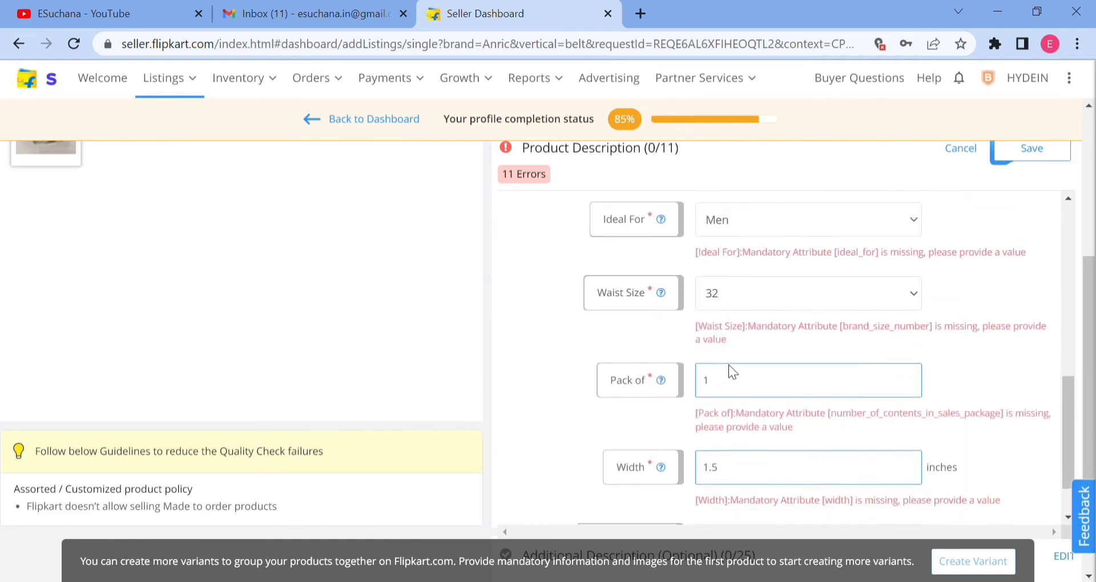
scroll(730, 371, "down", 1)
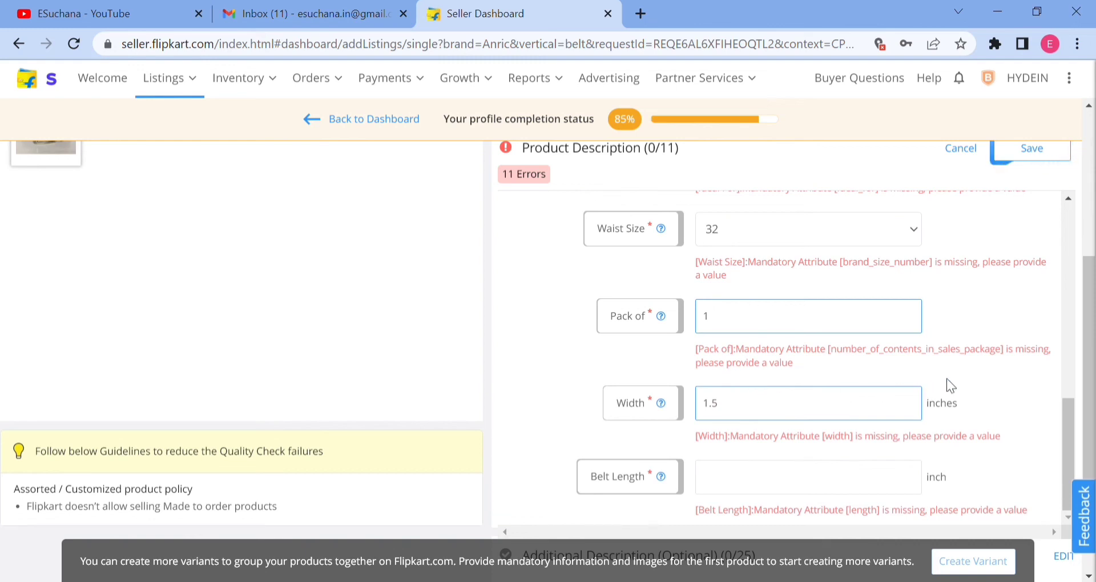
scroll(946, 382, "up", 2)
scroll(242, 268, "up", 1)
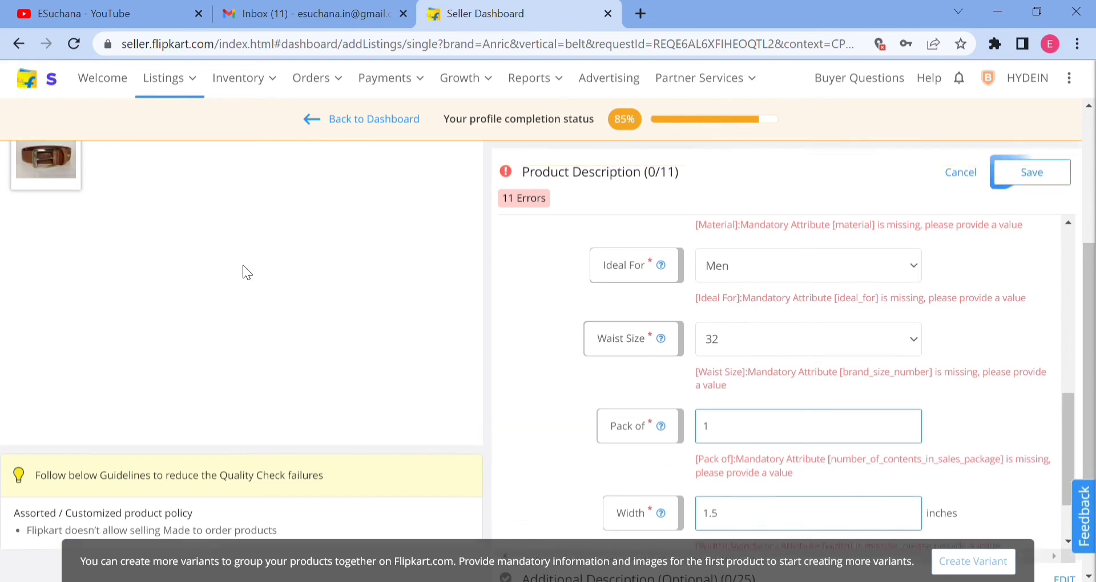
scroll(243, 268, "up", 4)
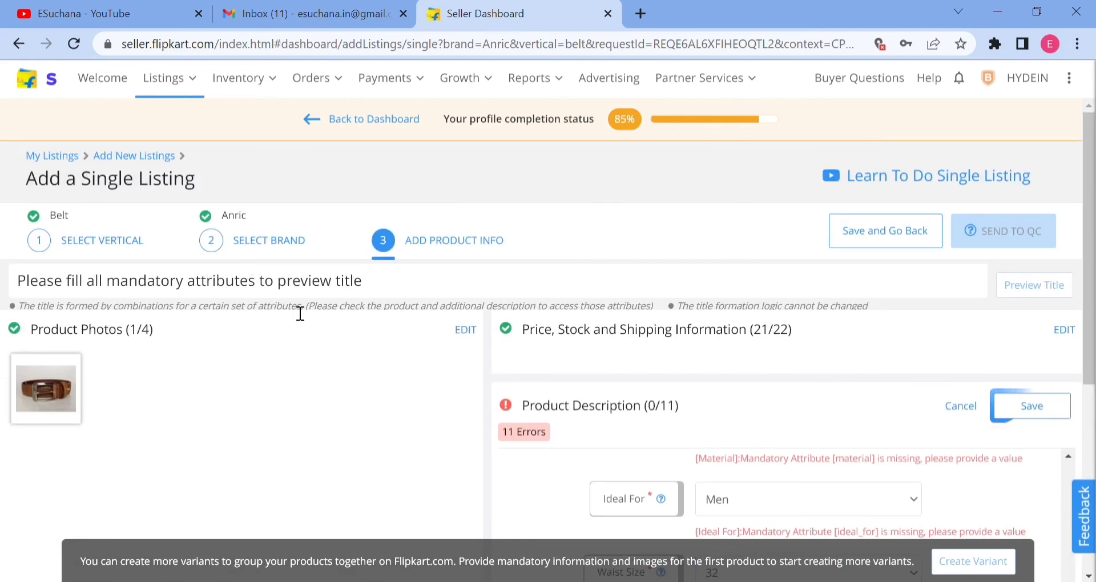
scroll(766, 435, "down", 5)
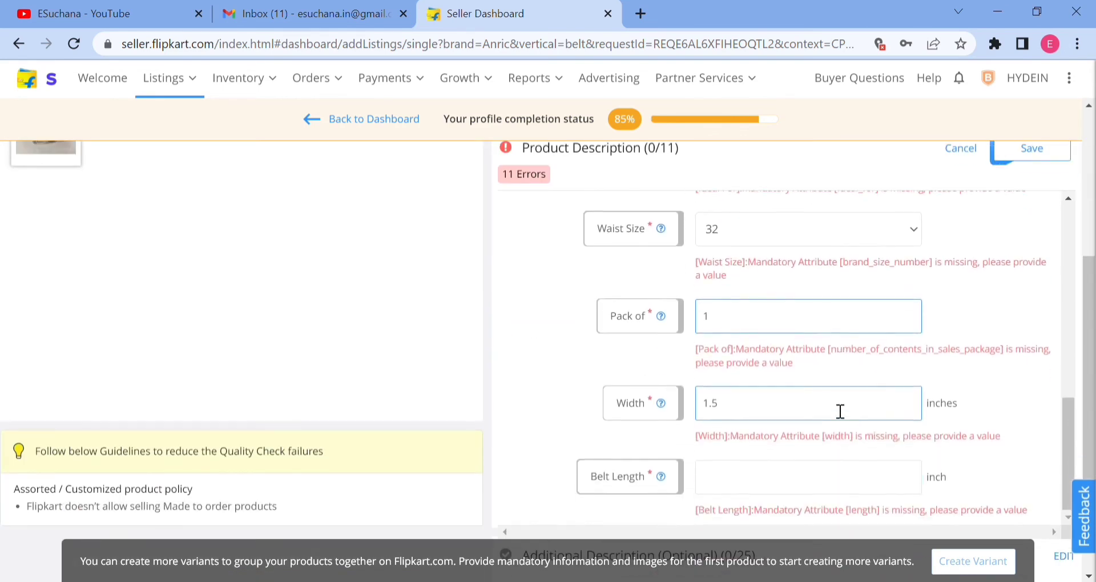
scroll(927, 408, "down", 1)
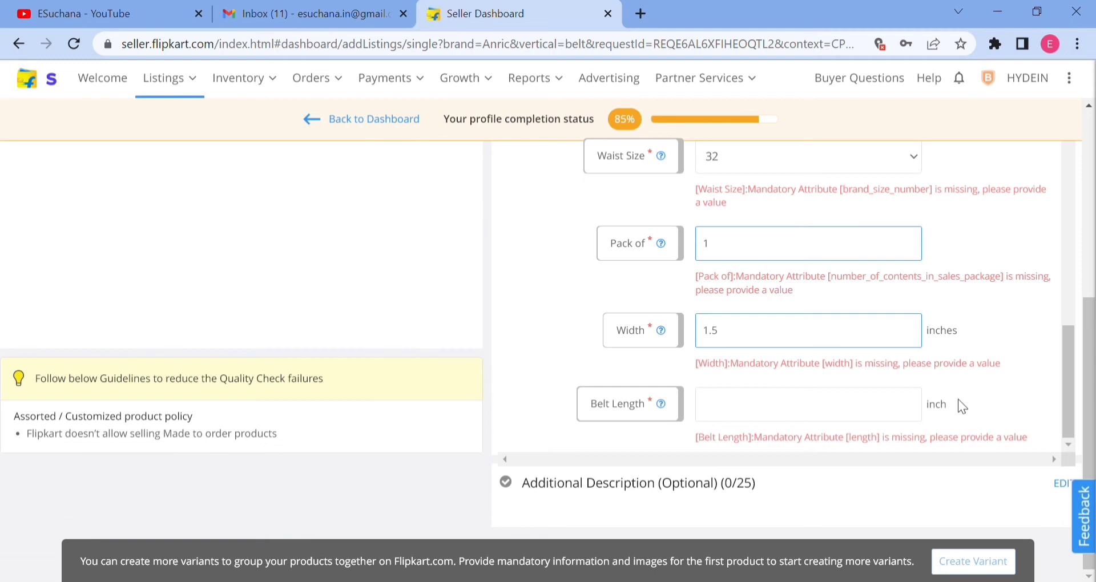
scroll(813, 351, "up", 1)
scroll(793, 399, "down", 1)
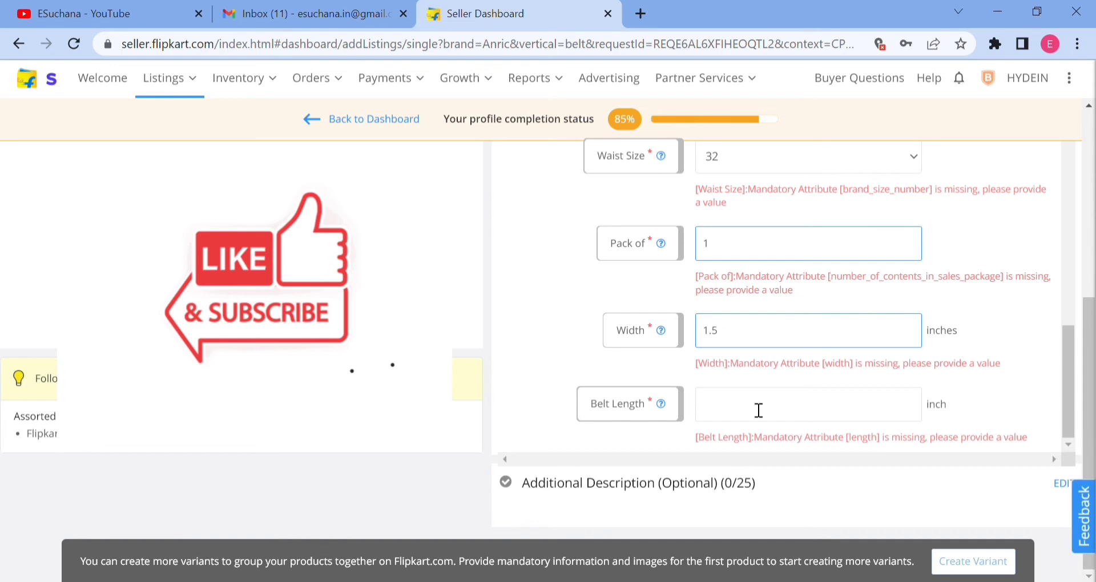
Set the belt length to 42 inches, save the product description and dismiss the error notification.
type("42")
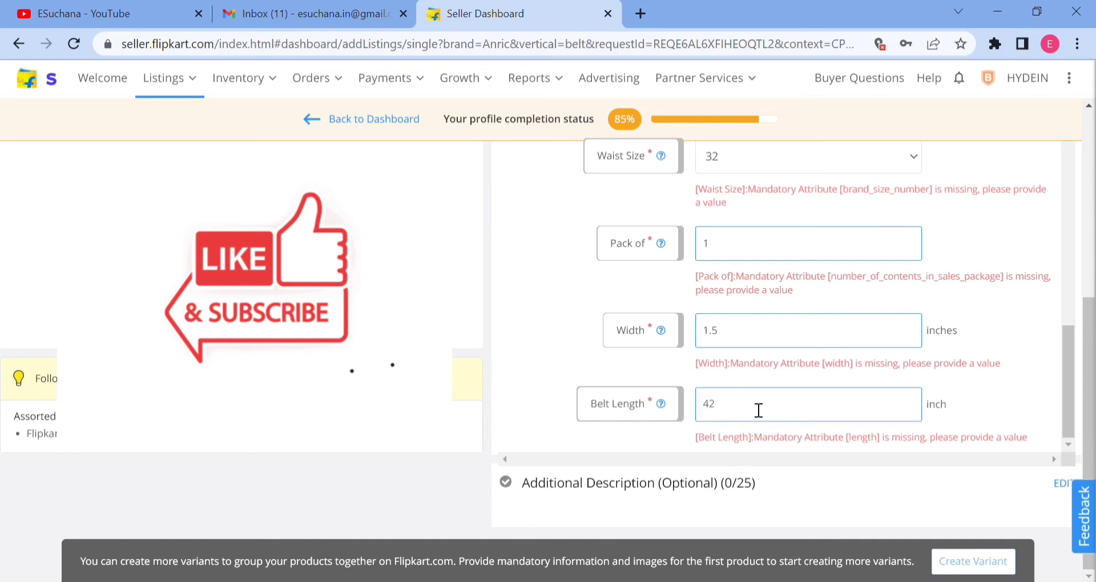
scroll(854, 378, "up", 15)
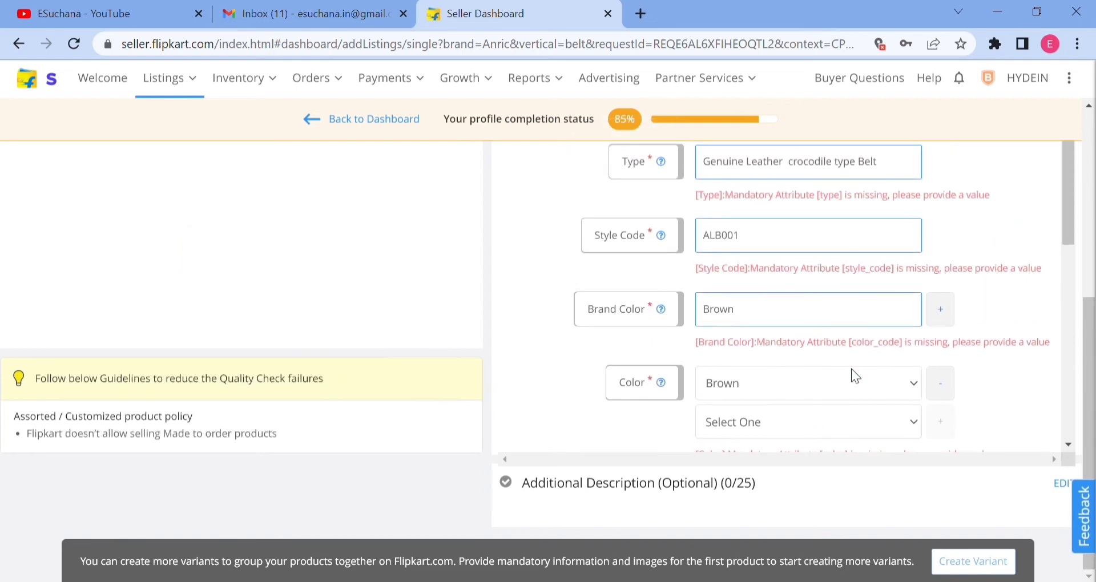
scroll(851, 368, "up", 3)
left_click(1022, 250)
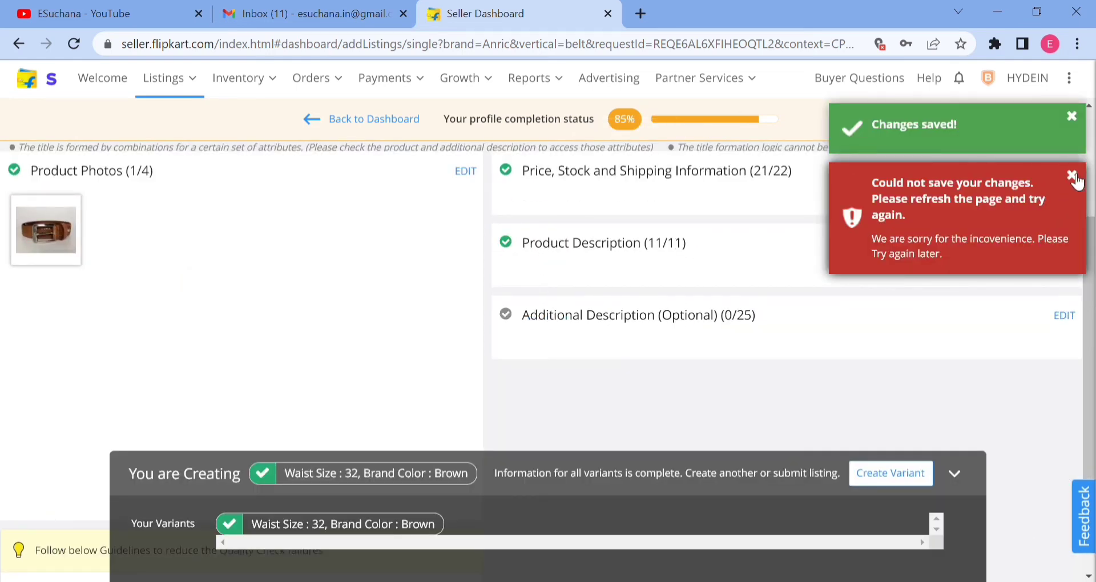
left_click(1072, 177)
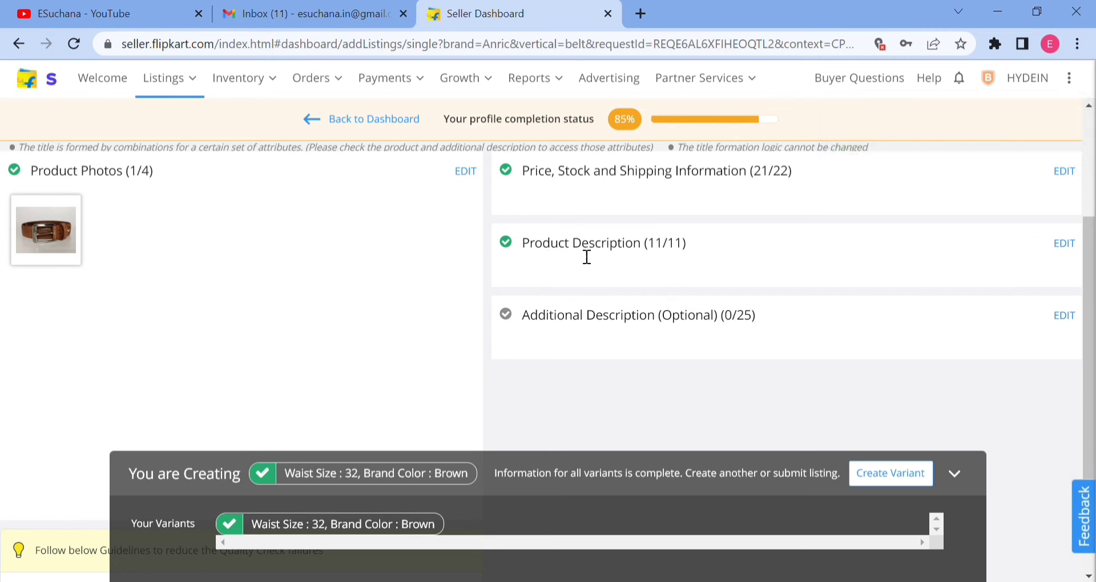
Open the optional additional description for editing and collapse the variants overview to look through its attributes.
triple_click(676, 254)
left_click(739, 252)
left_click(1064, 315)
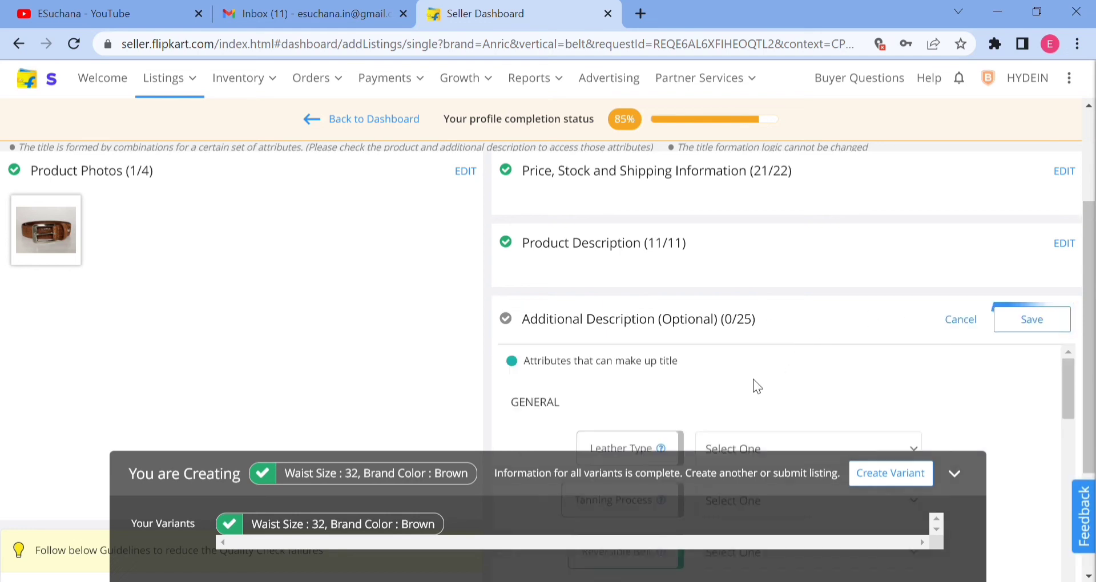
left_click(955, 473)
scroll(868, 394, "down", 1)
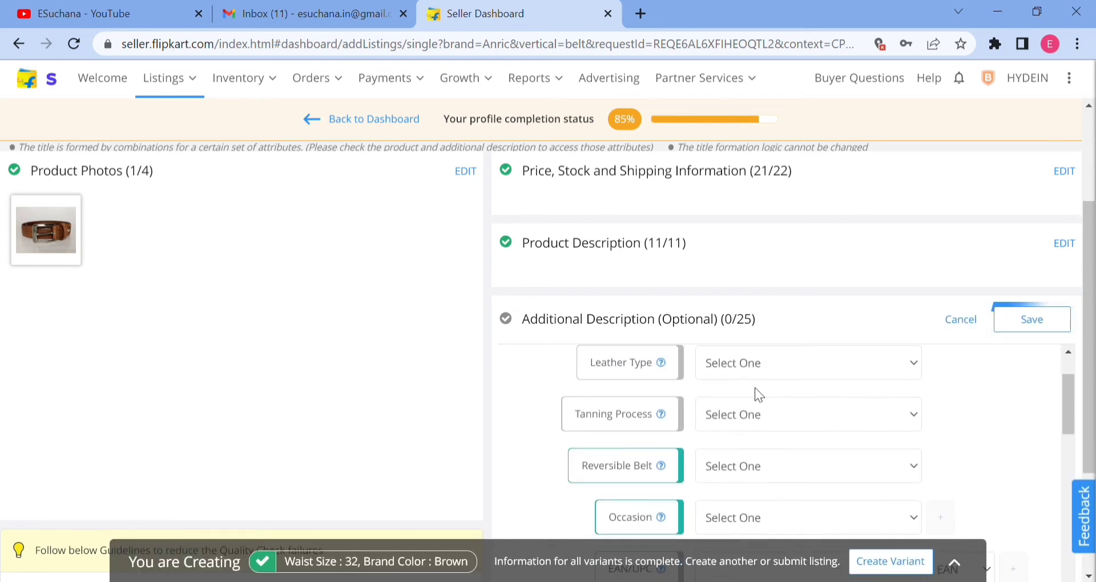
scroll(1009, 410, "down", 2)
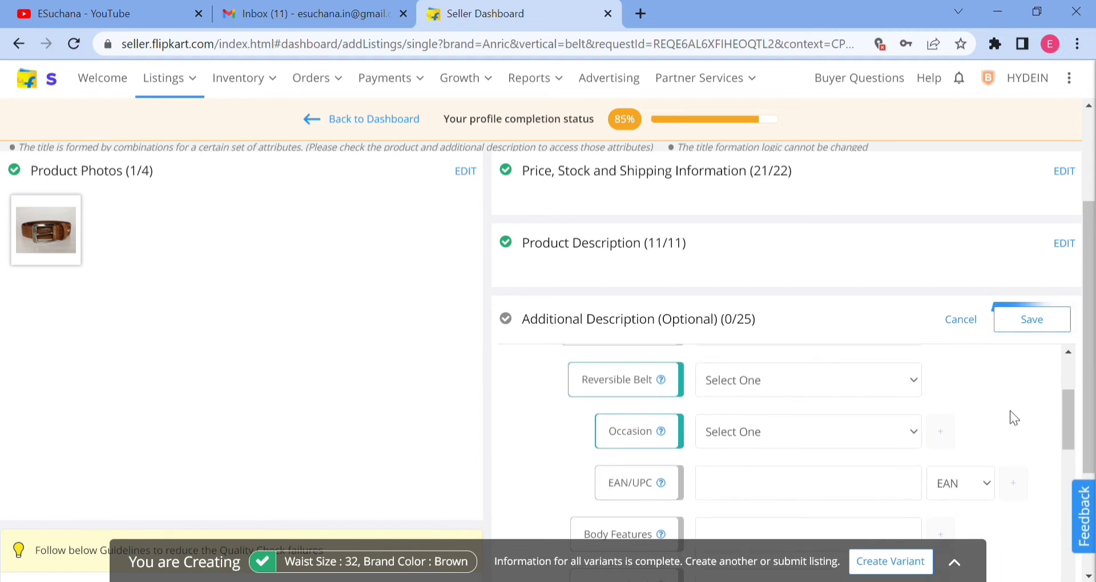
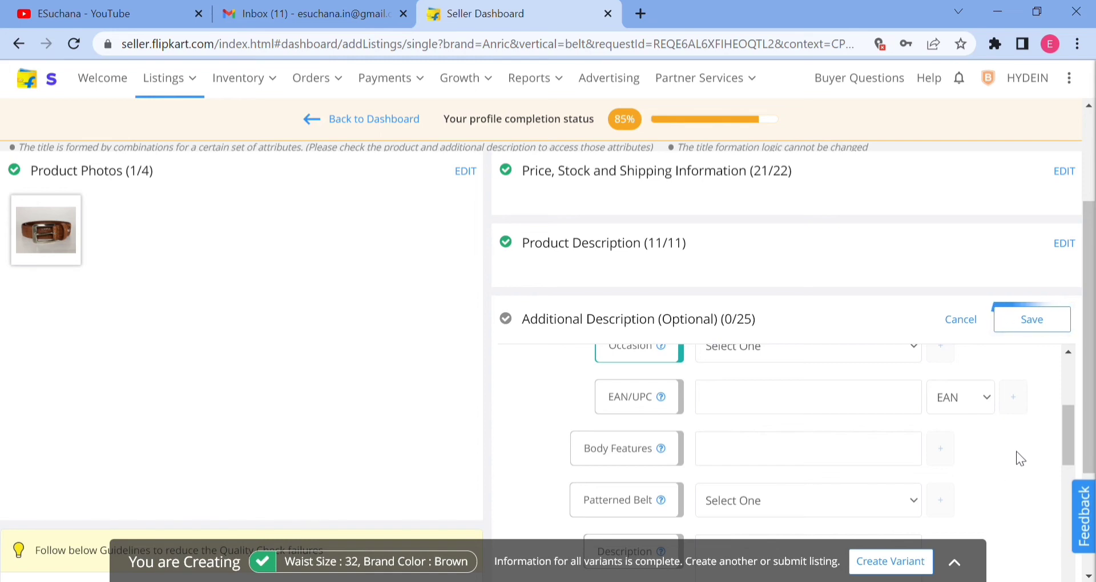
Enter "pure leather" as a search keyword in the additional description and add a second keyword row.
scroll(882, 430, "down", 3)
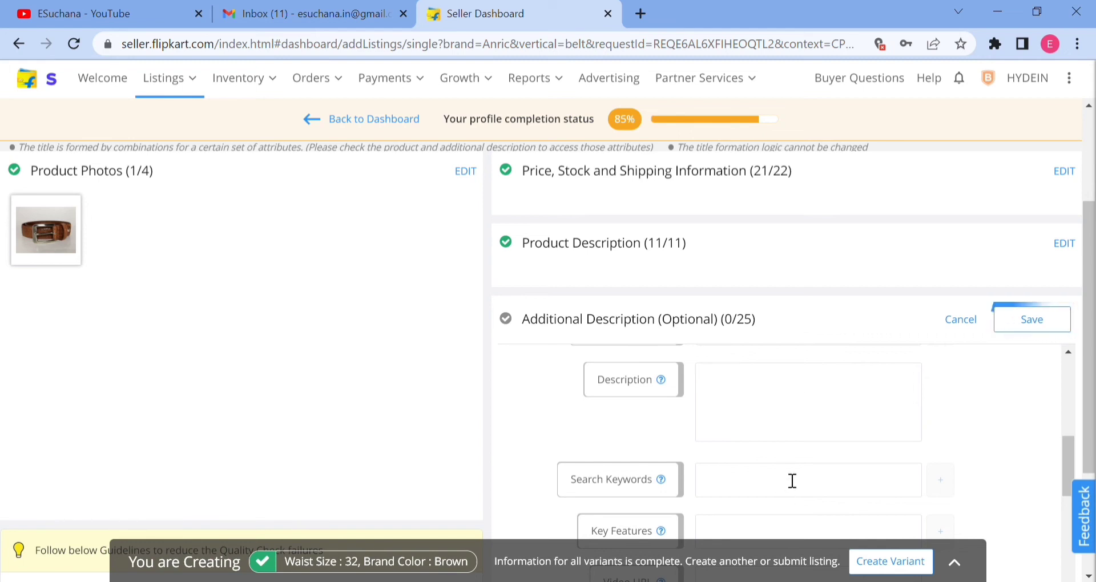
scroll(799, 482, "down", 2)
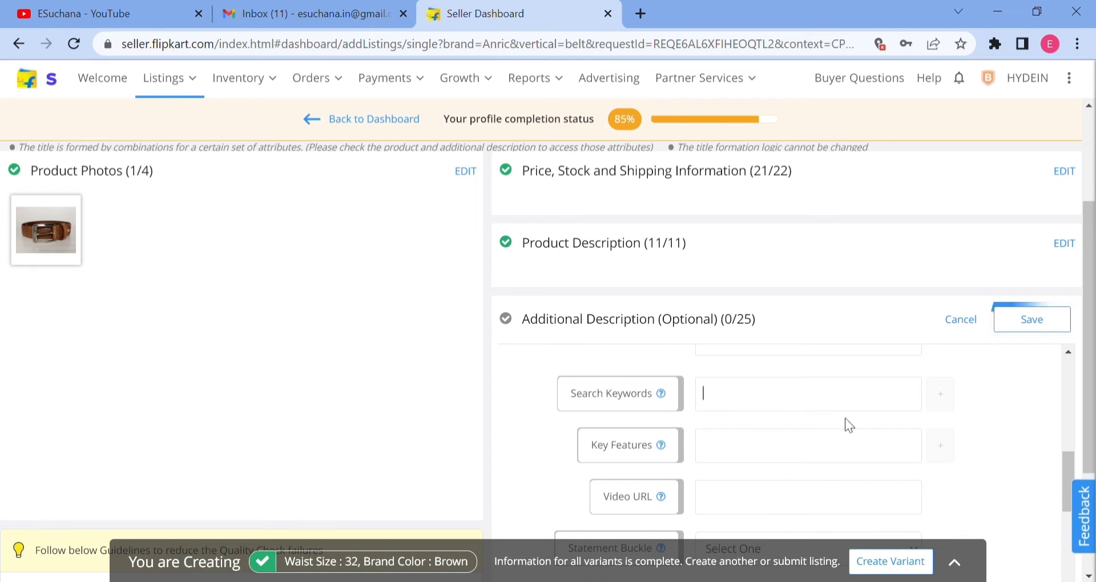
left_click(876, 405)
type("f")
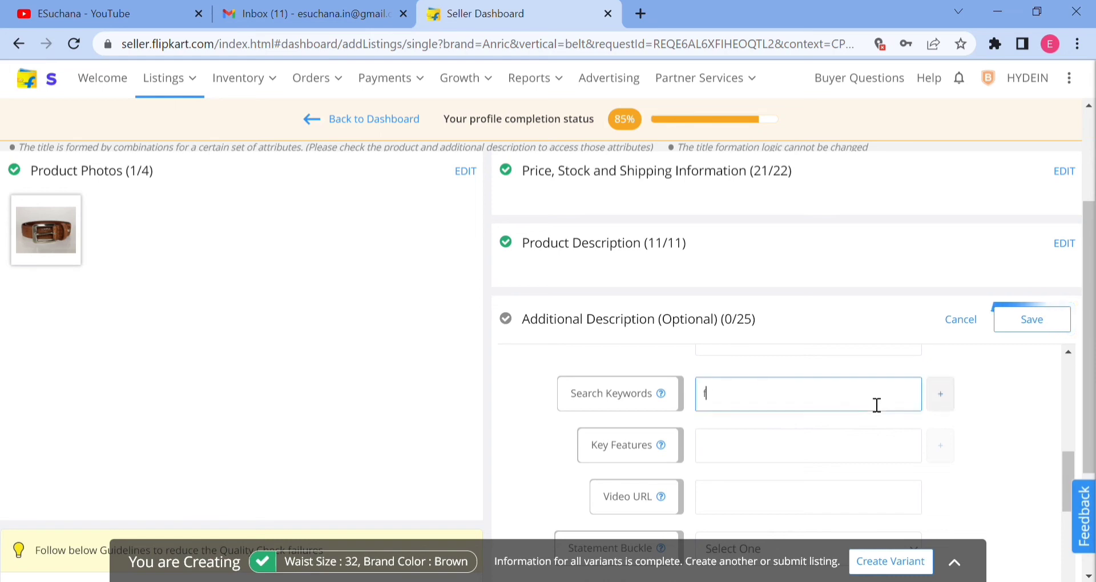
type("rff")
key("BackSpace")
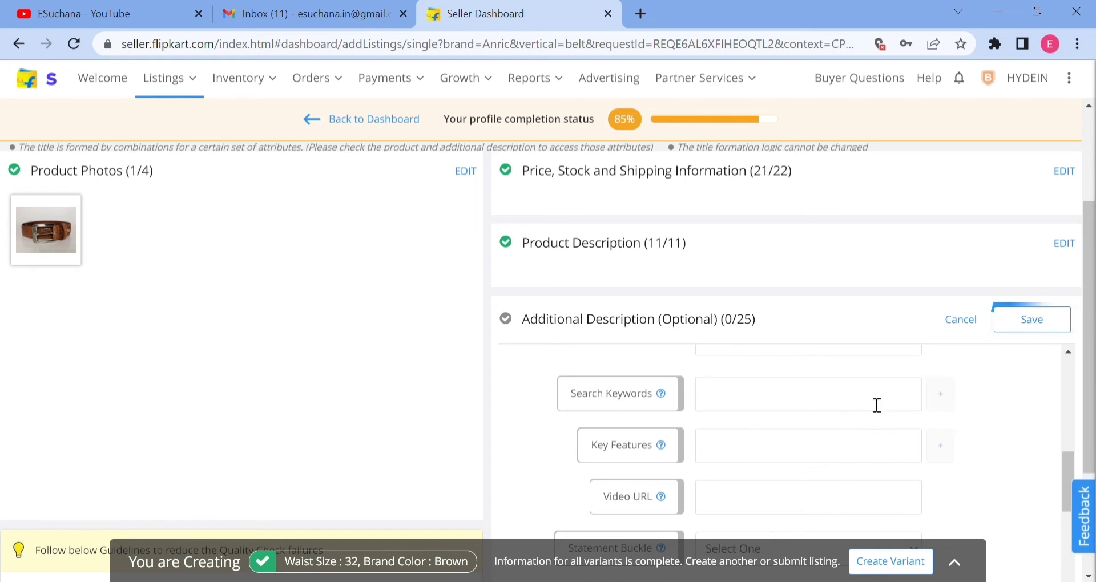
type("leat")
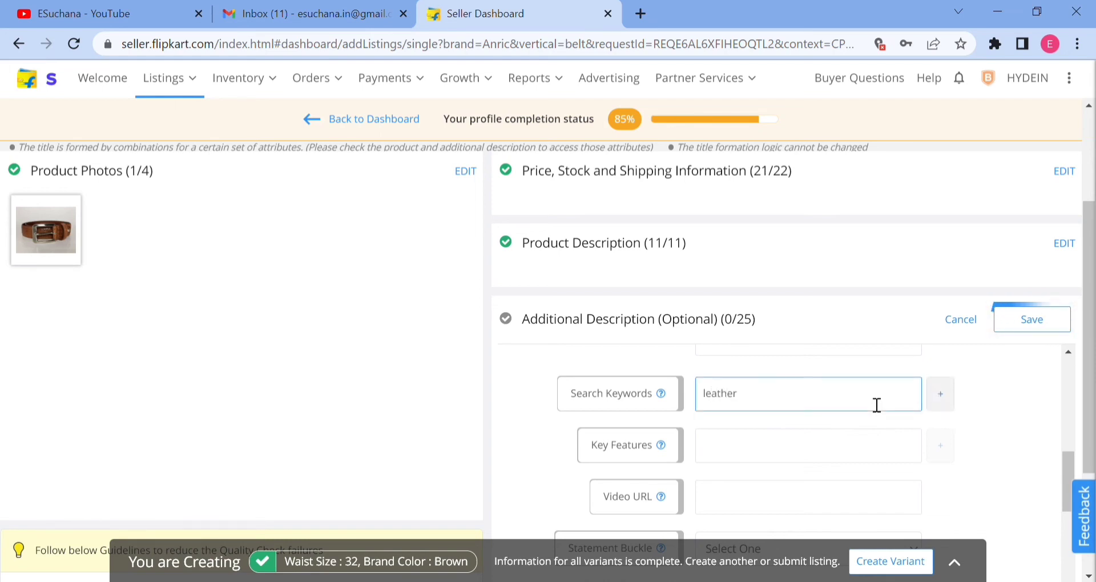
type("her")
key("Home")
type("pure")
left_click(940, 394)
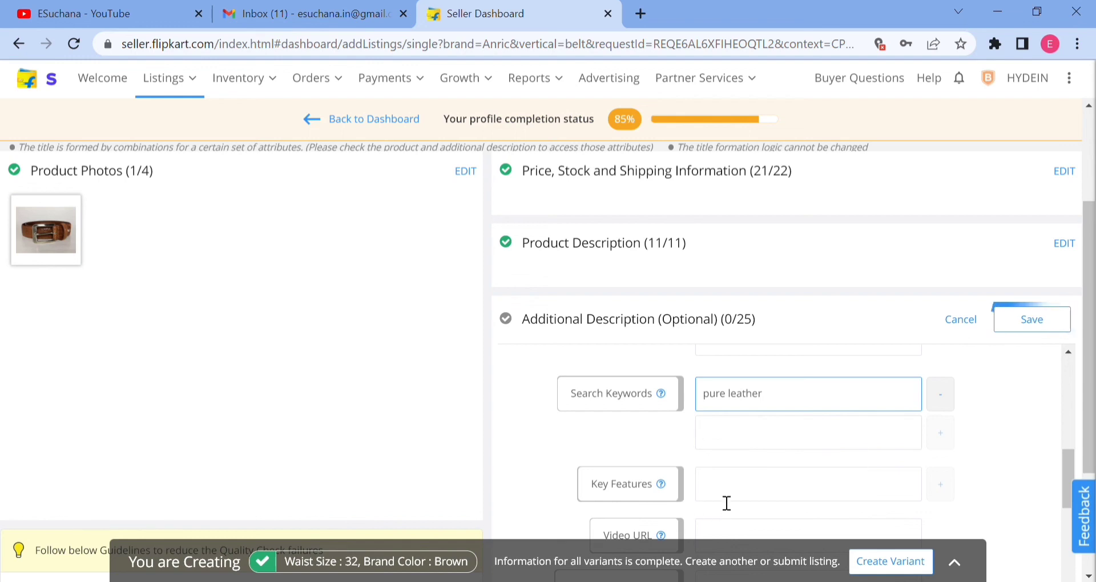
Review the remaining optional attributes from key features and video URL down to weight and other features.
scroll(797, 481, "down", 1)
mouse_move(659, 404)
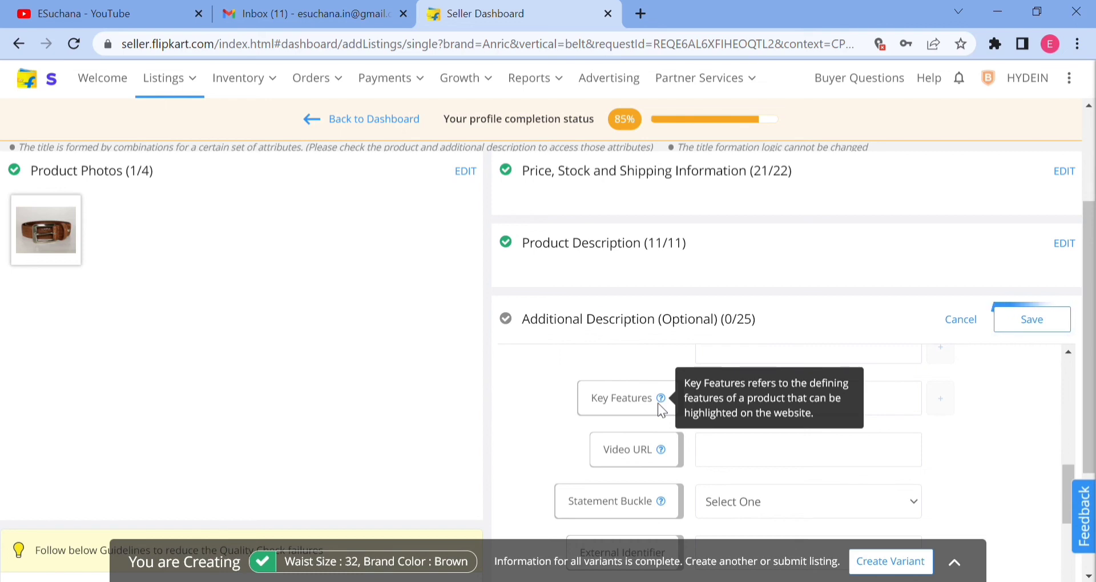
scroll(774, 421, "down", 1)
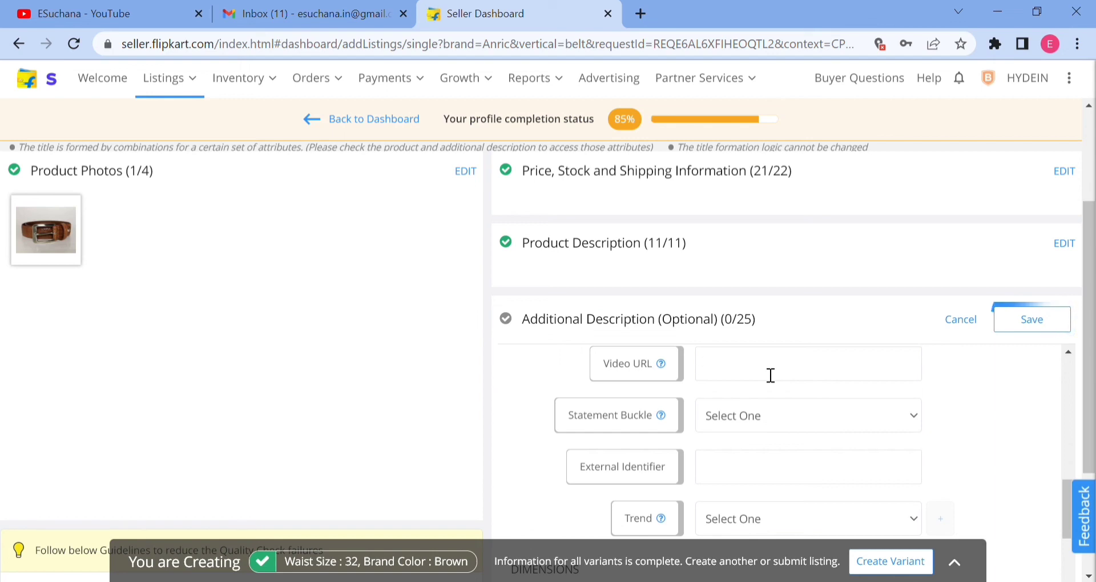
scroll(780, 406, "down", 3)
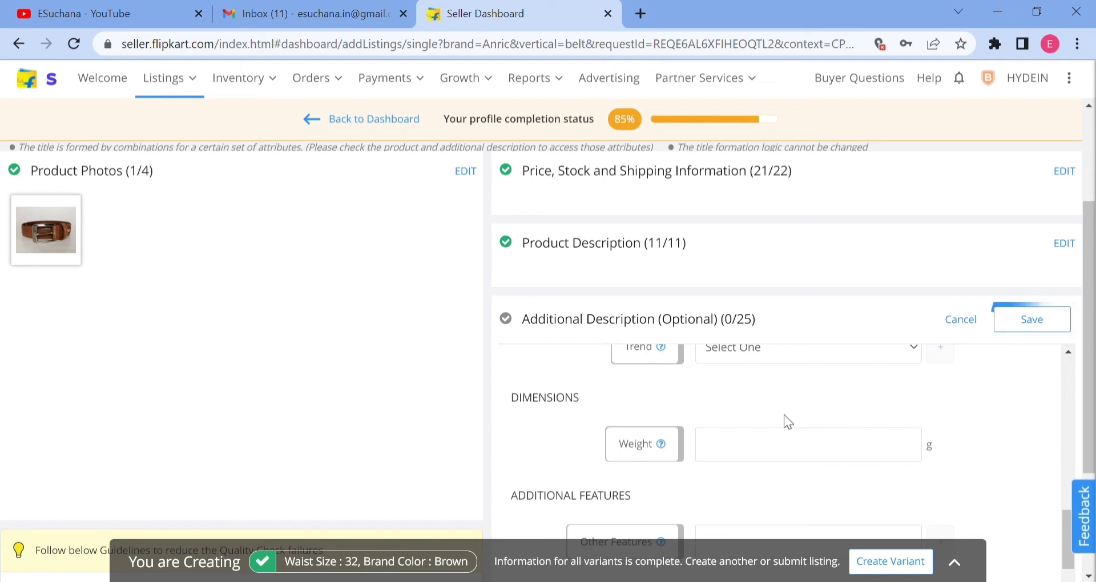
scroll(785, 415, "up", 10)
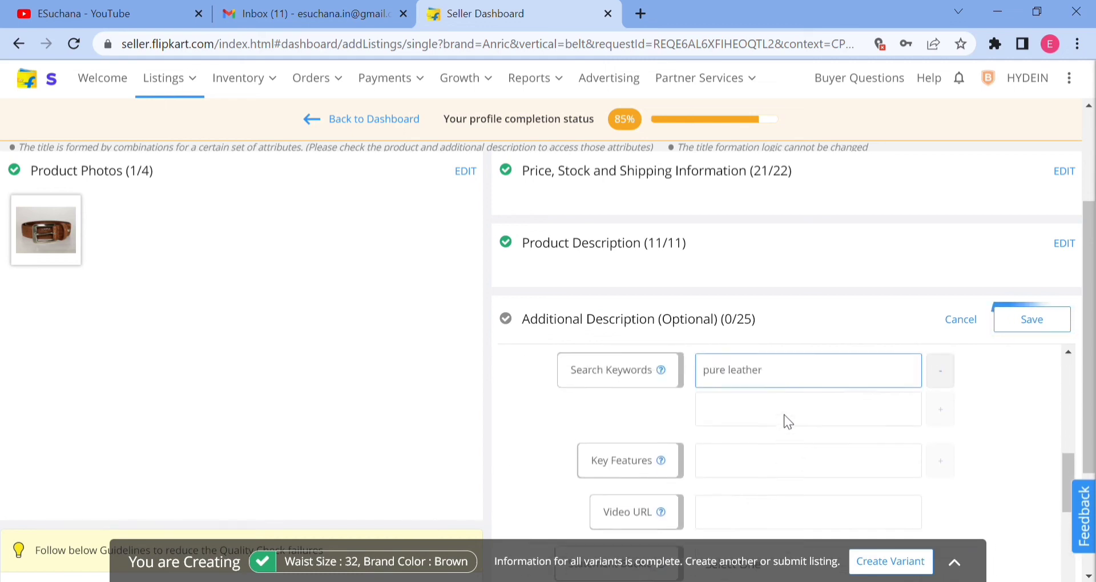
scroll(783, 414, "up", 10)
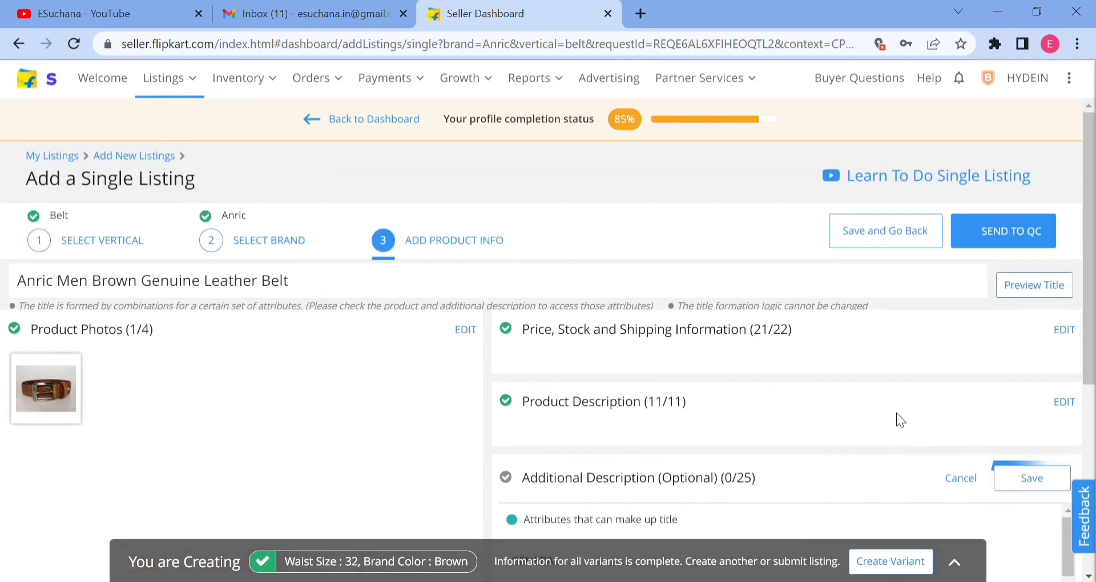
Examine the variant creation options and the new brand color form, then close them without creating a variant.
scroll(727, 371, "down", 2)
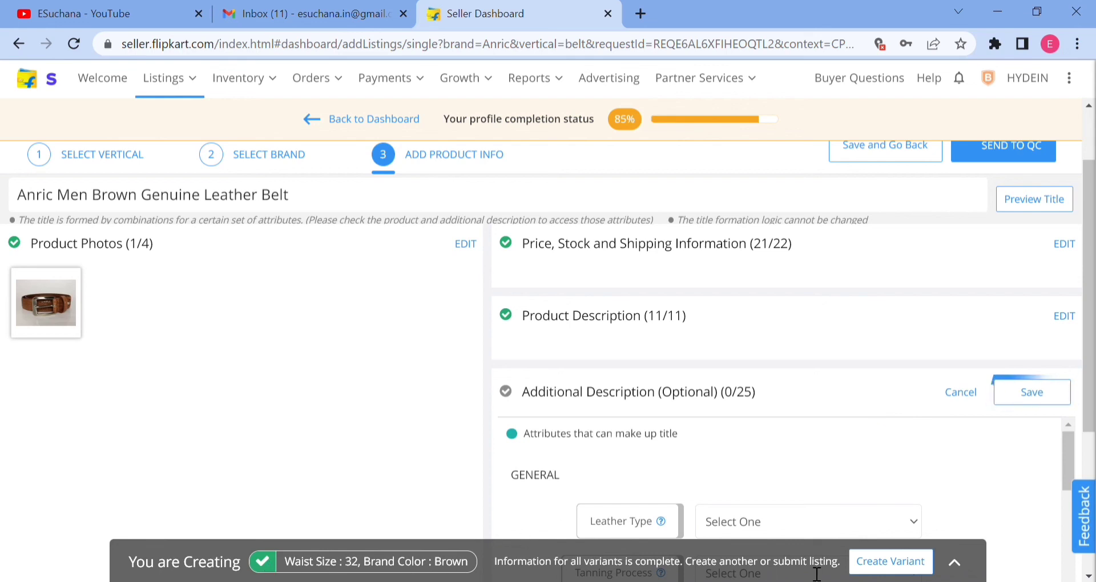
left_click(901, 564)
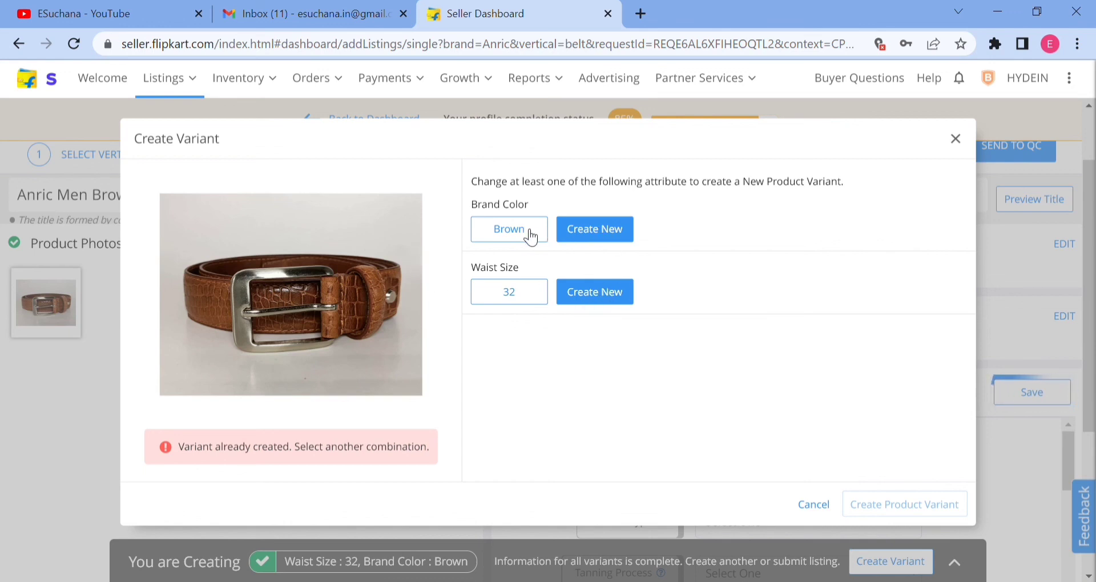
left_click(594, 229)
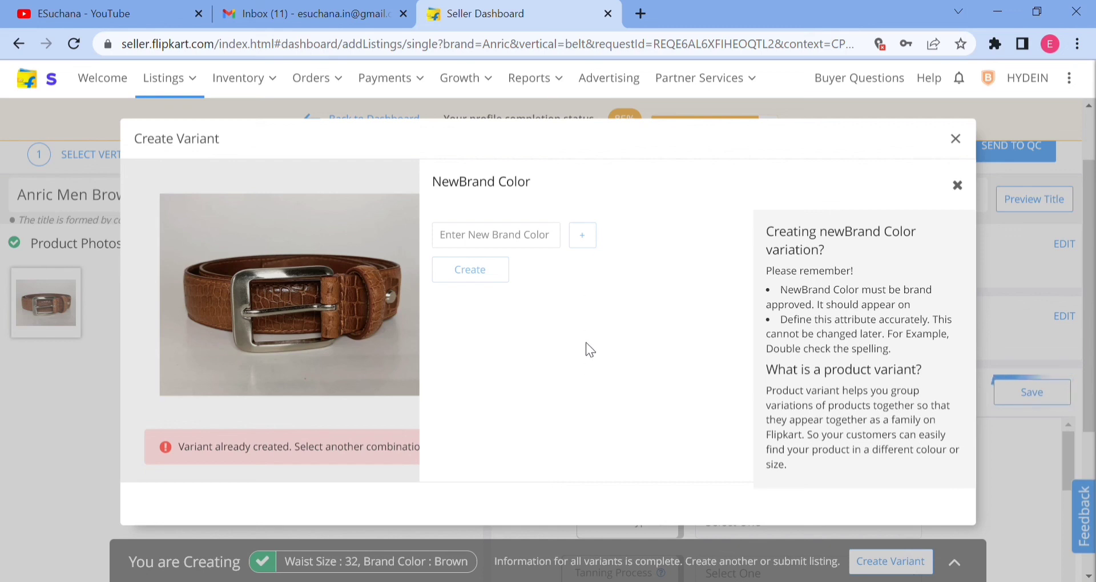
left_click(956, 139)
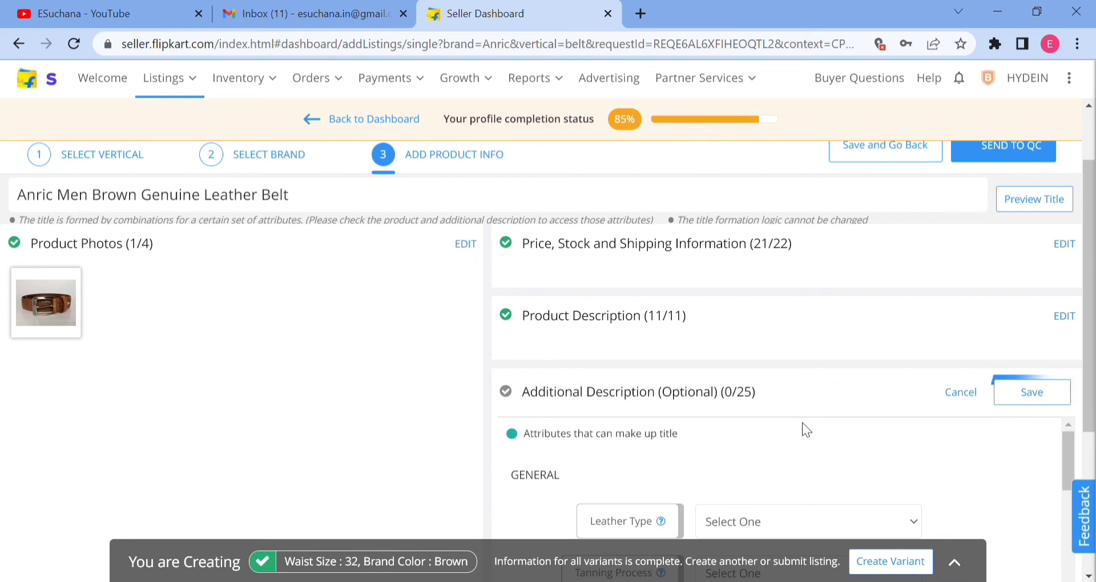
scroll(803, 423, "up", 1)
scroll(805, 401, "down", 1)
left_click_drag(531, 246, 616, 247)
triple_click(790, 244)
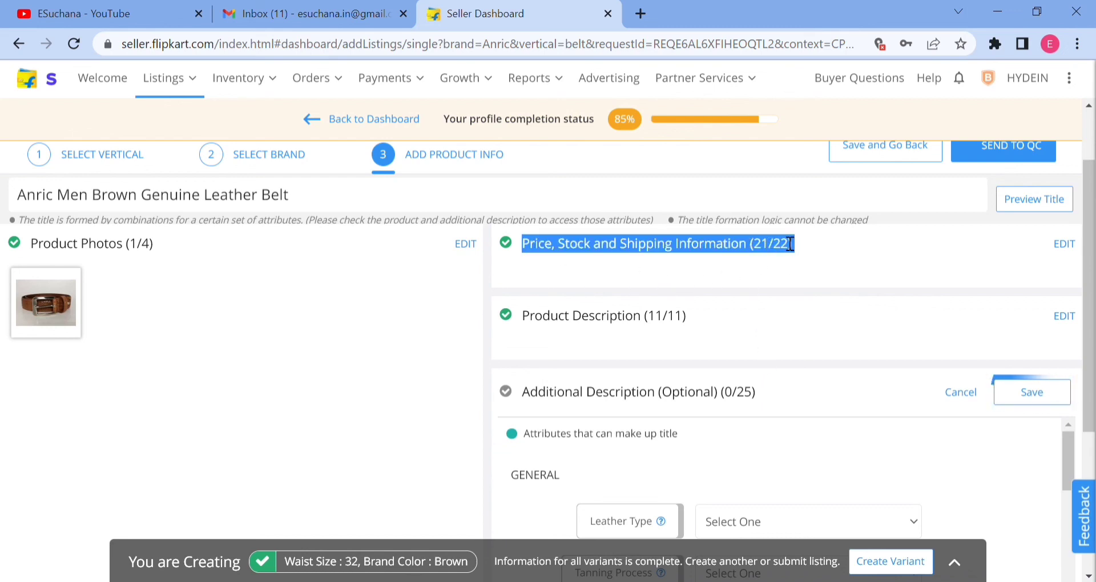
left_click(828, 247)
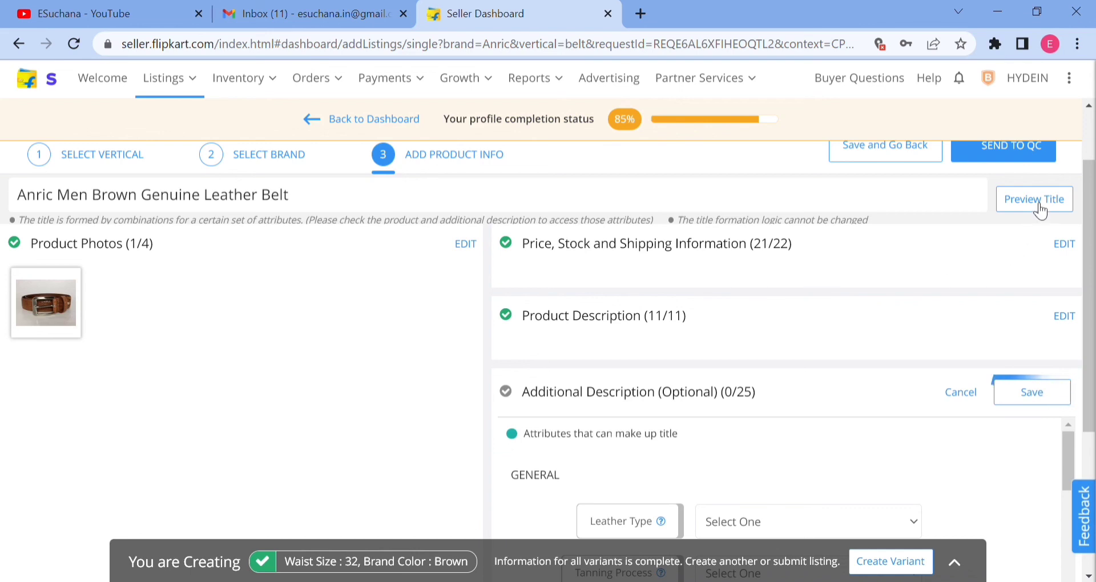
Open the product description for editing and compare the listing title's words with the color, material and ideal-for attributes.
left_click(1064, 318)
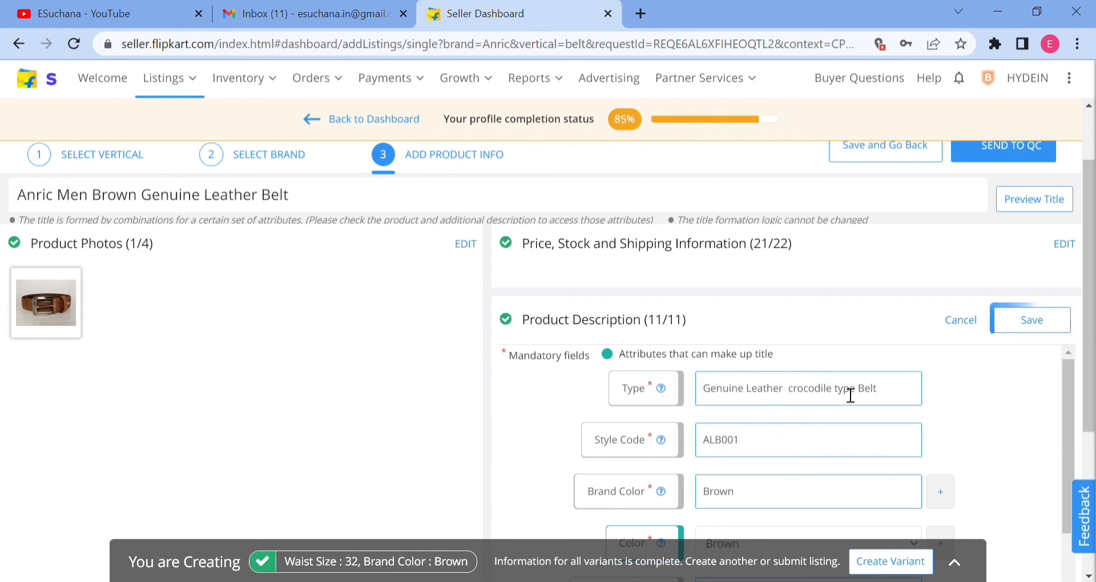
scroll(844, 402, "down", 3)
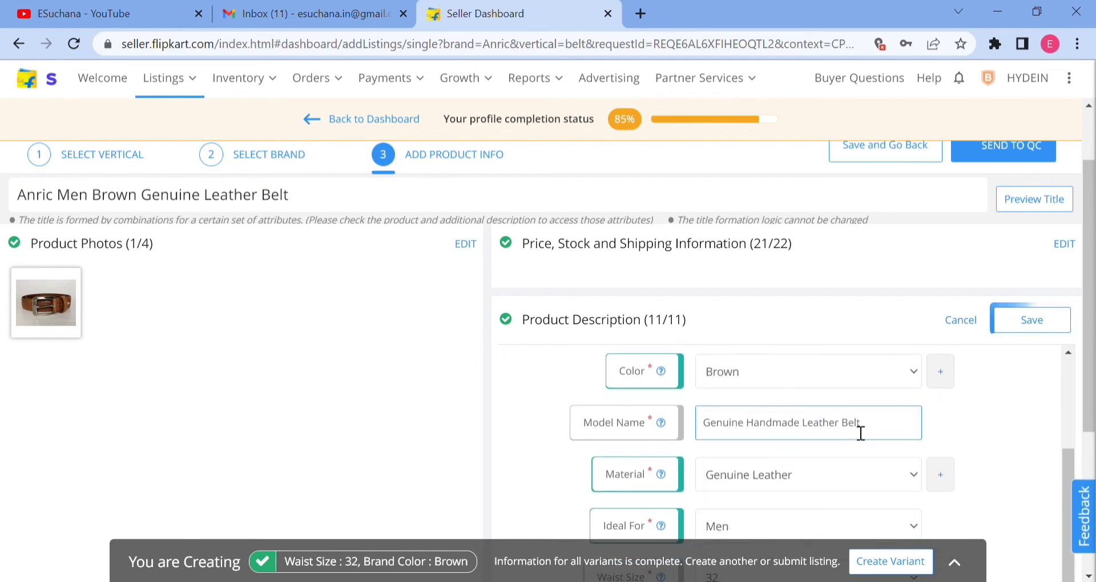
scroll(844, 434, "up", 3)
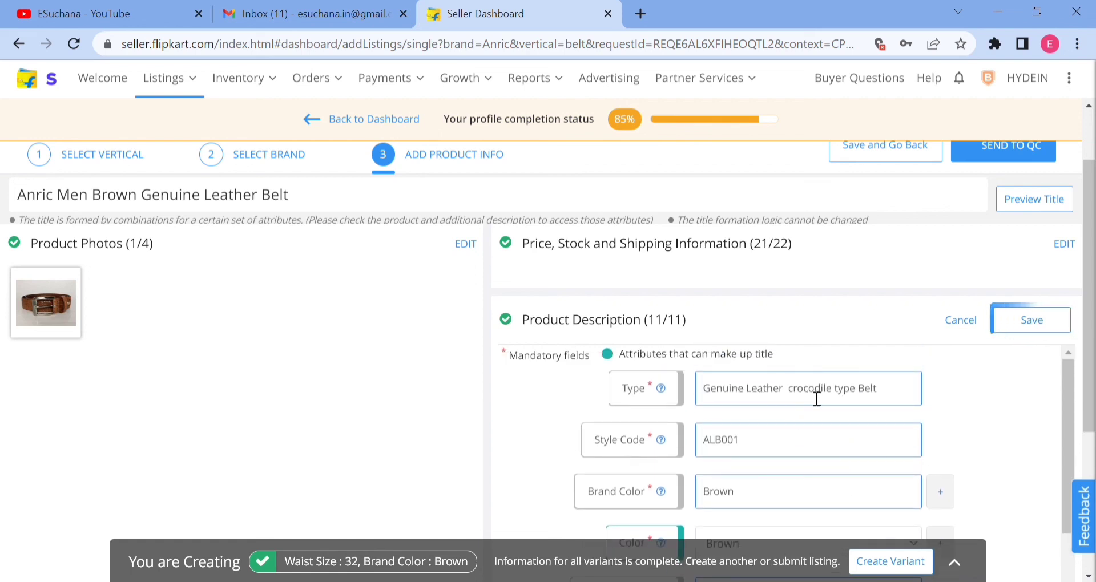
double_click(45, 205)
double_click(77, 205)
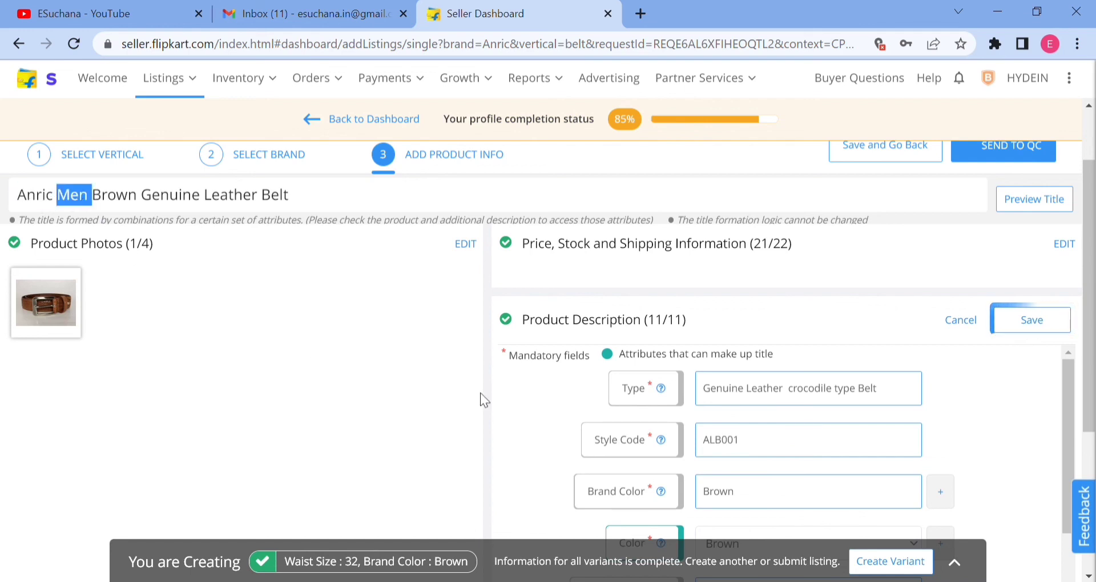
scroll(761, 468, "down", 3)
scroll(761, 468, "down", 1)
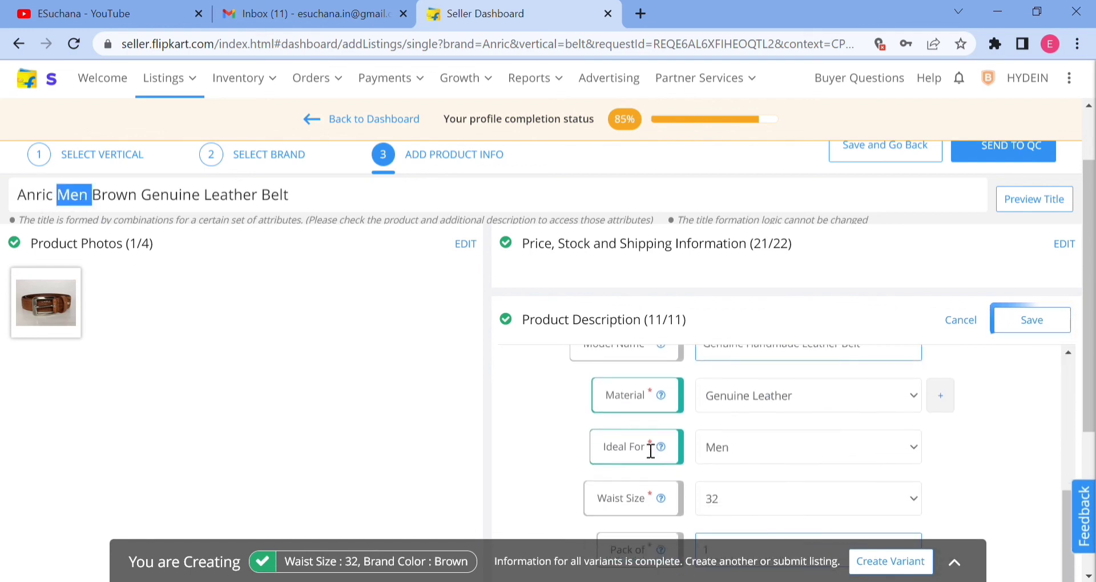
double_click(127, 200)
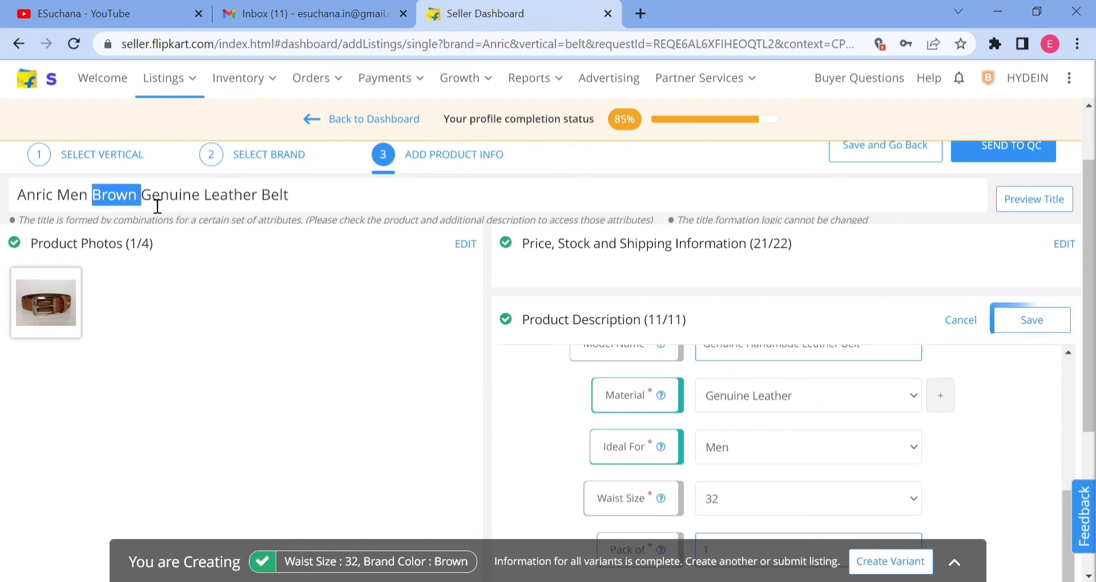
double_click(163, 203)
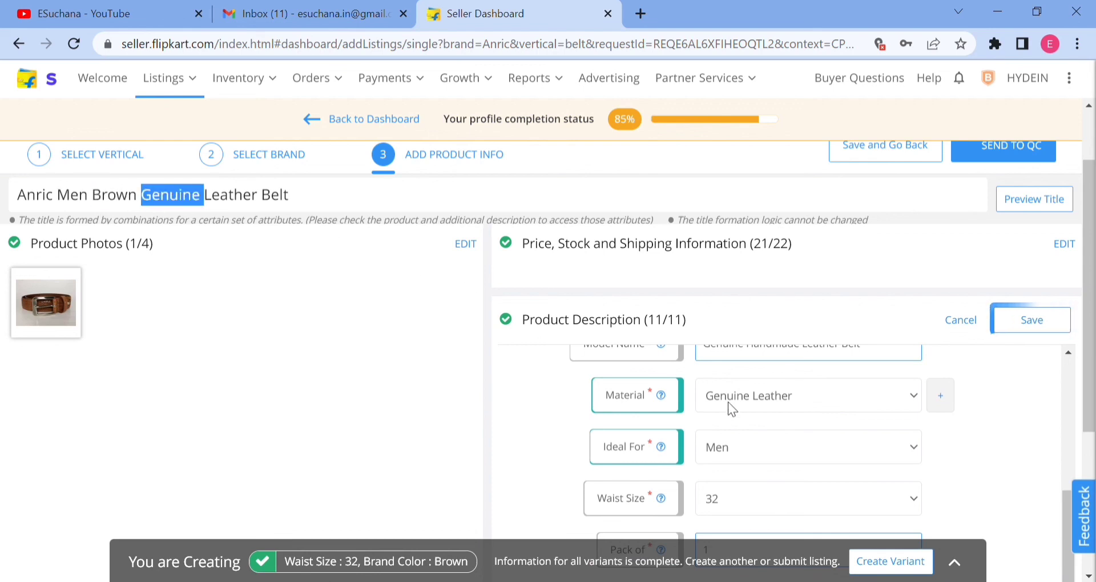
scroll(728, 402, "up", 3)
scroll(728, 401, "up", 1)
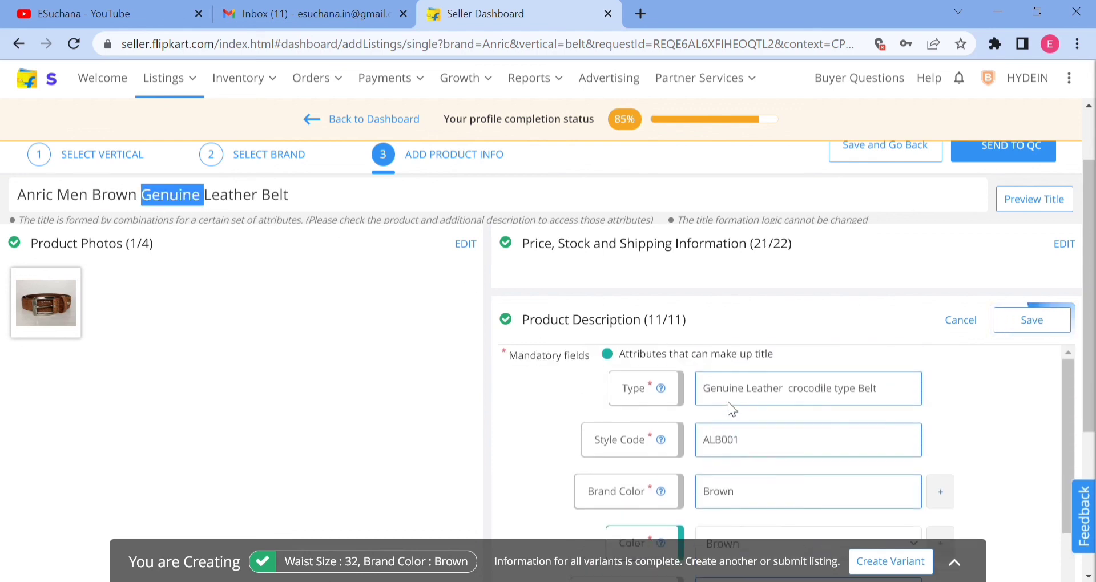
triple_click(264, 197)
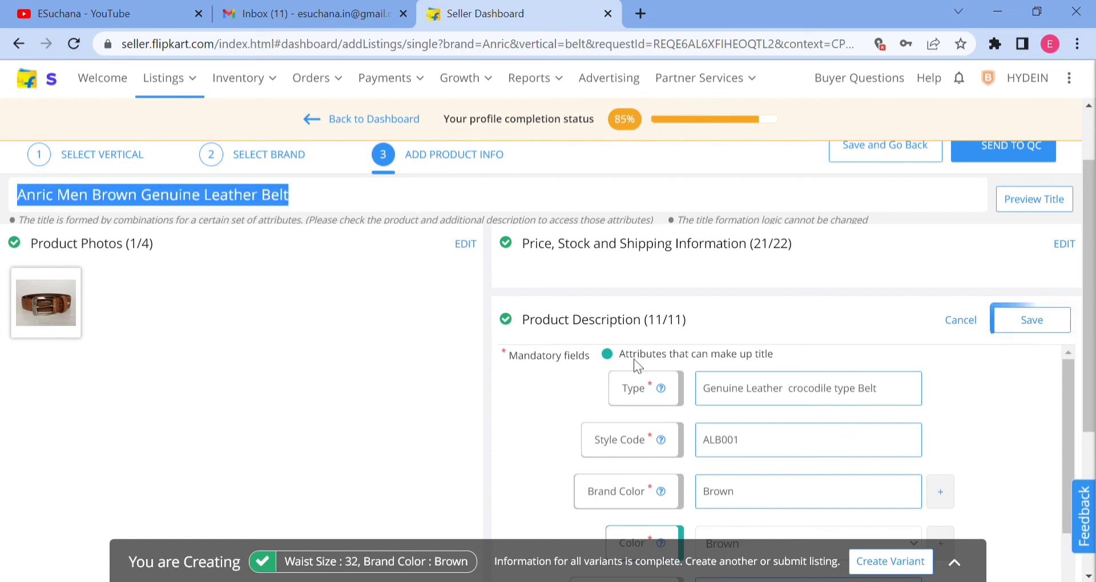
left_click(415, 196)
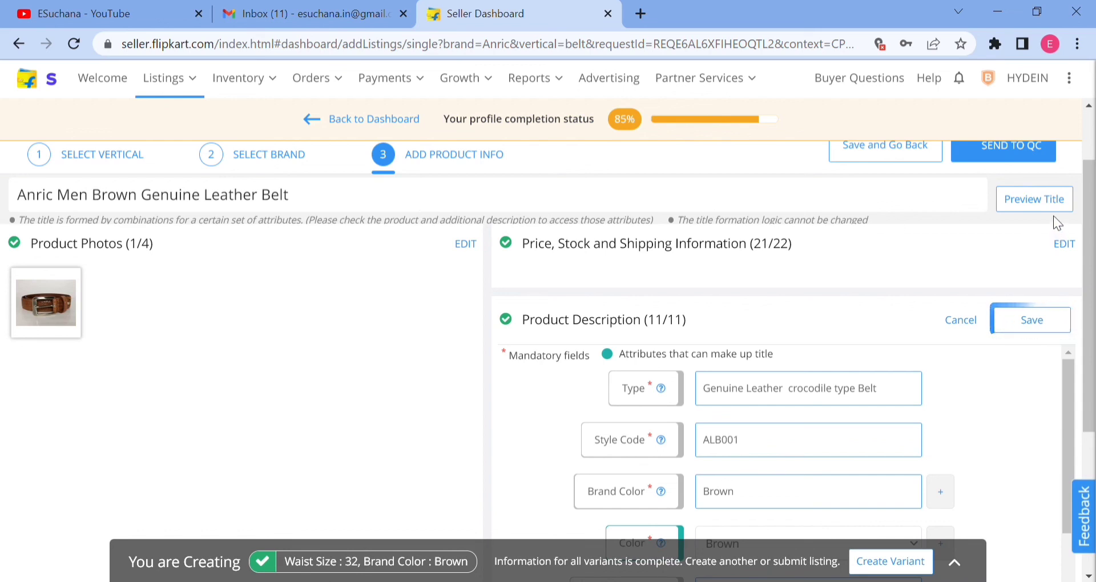
Save the product description and send the belt listing for quality check.
left_click(1039, 323)
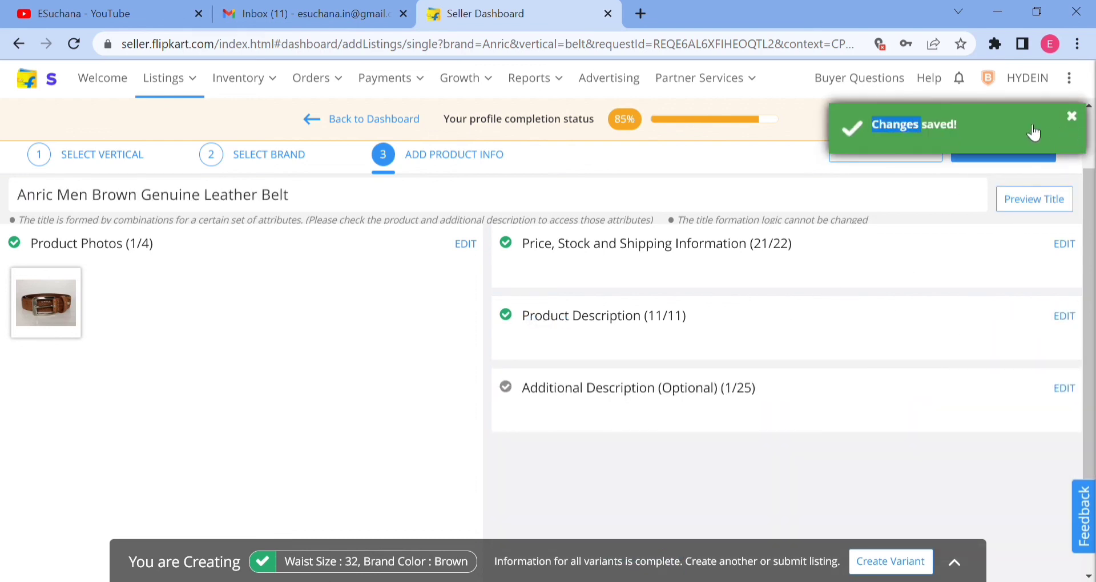
scroll(636, 350, "up", 2)
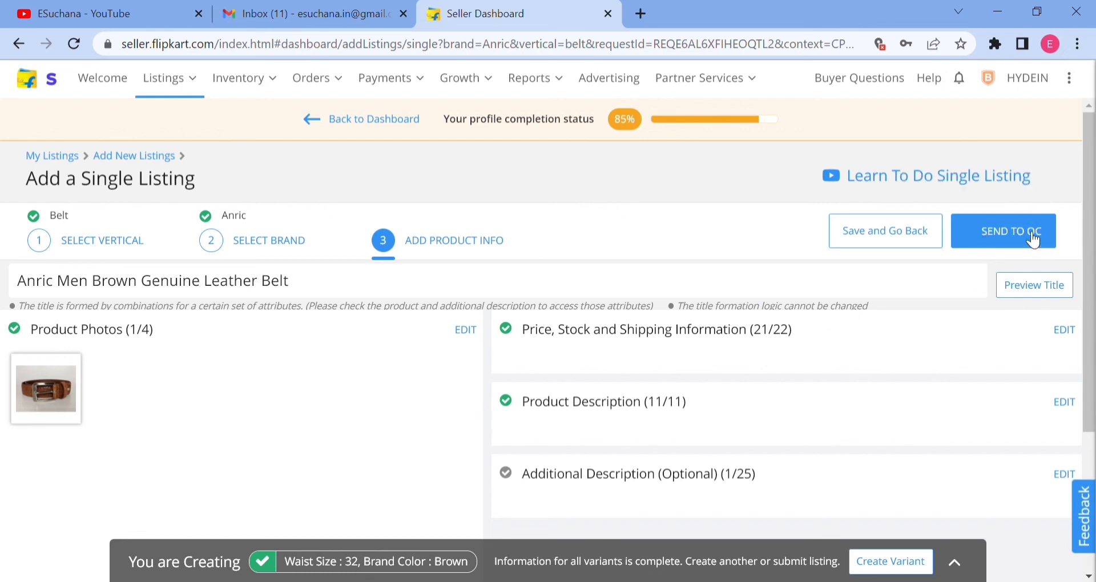
left_click(1002, 237)
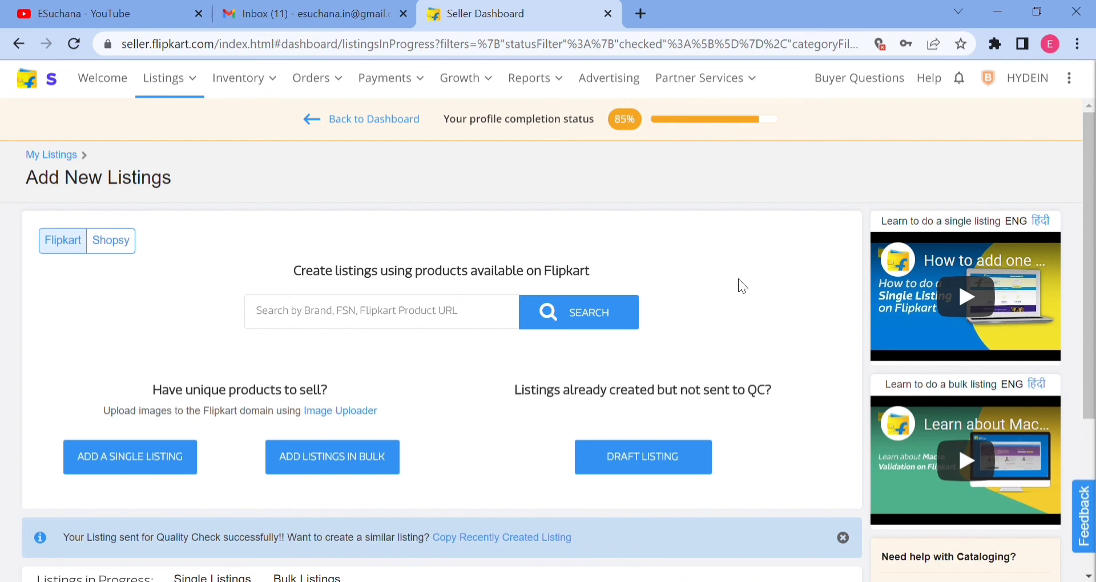
Check the belt's entry and status among the single listings in progress.
scroll(738, 279, "down", 3)
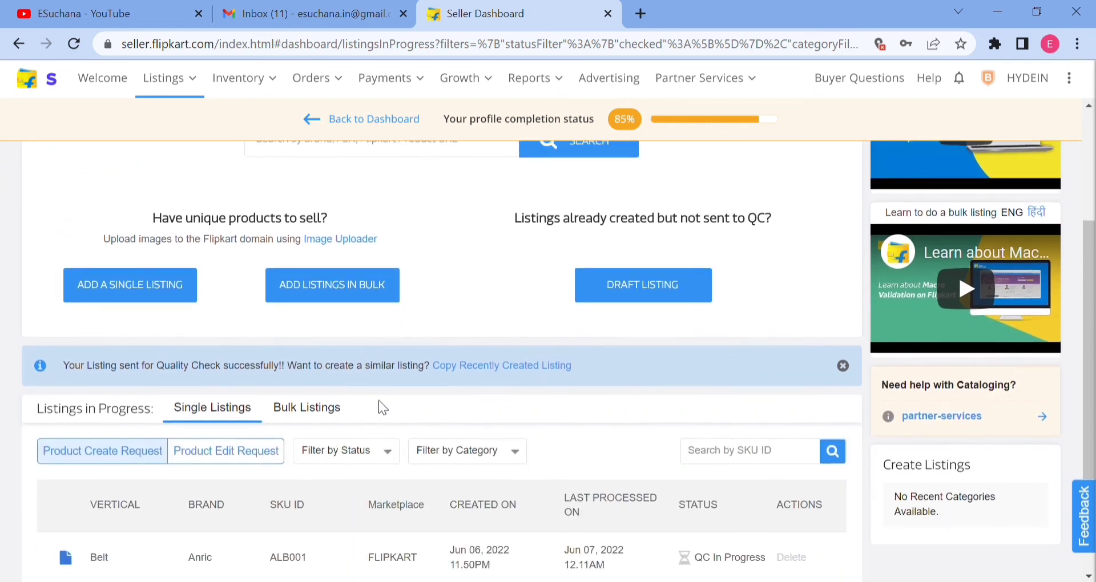
scroll(735, 330, "up", 3)
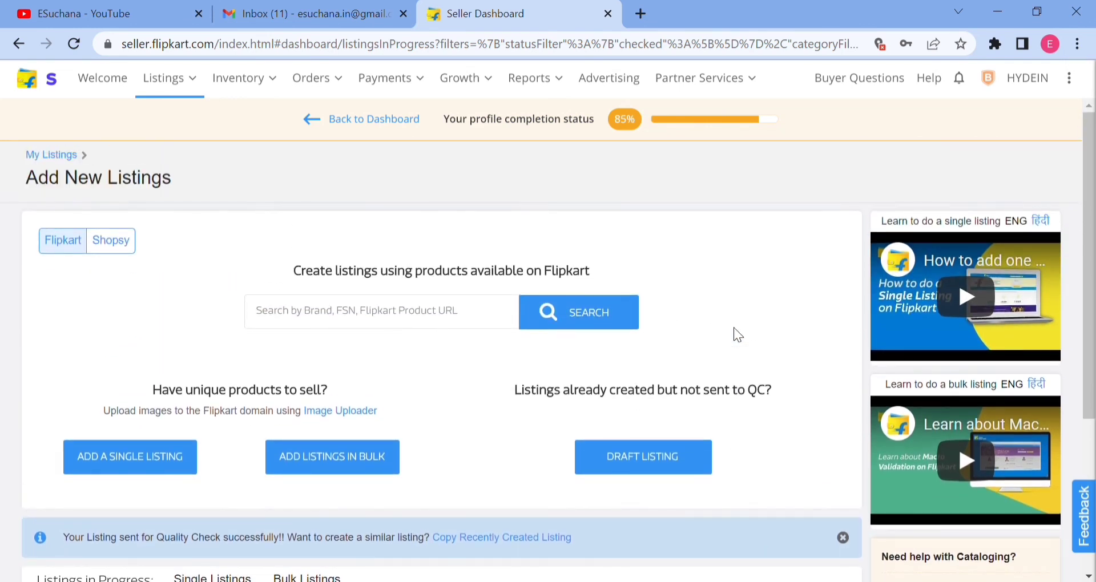
scroll(735, 329, "down", 4)
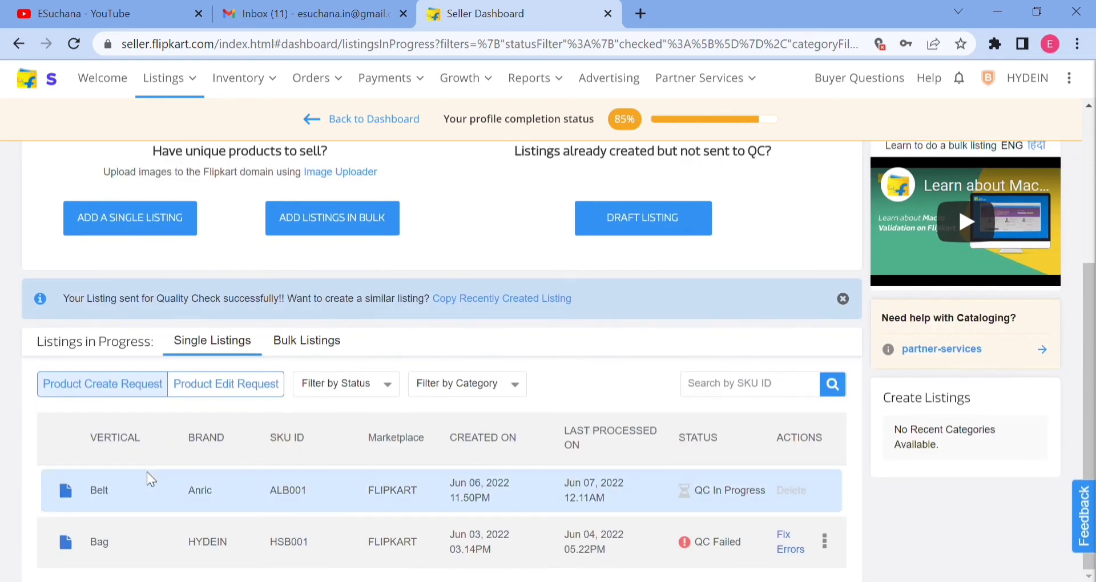
scroll(166, 541, "up", 2)
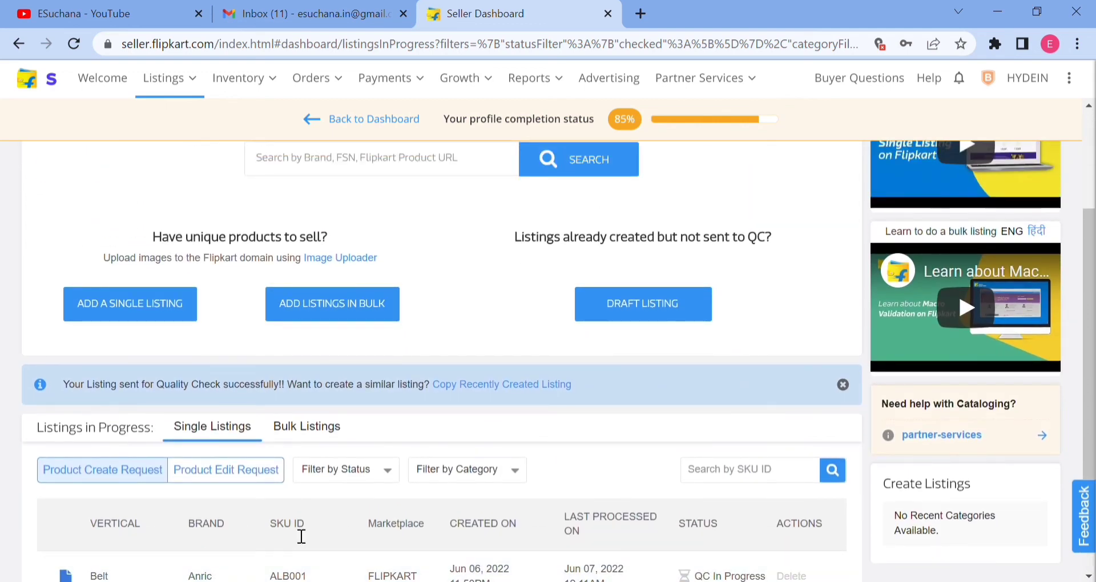
scroll(257, 529, "down", 2)
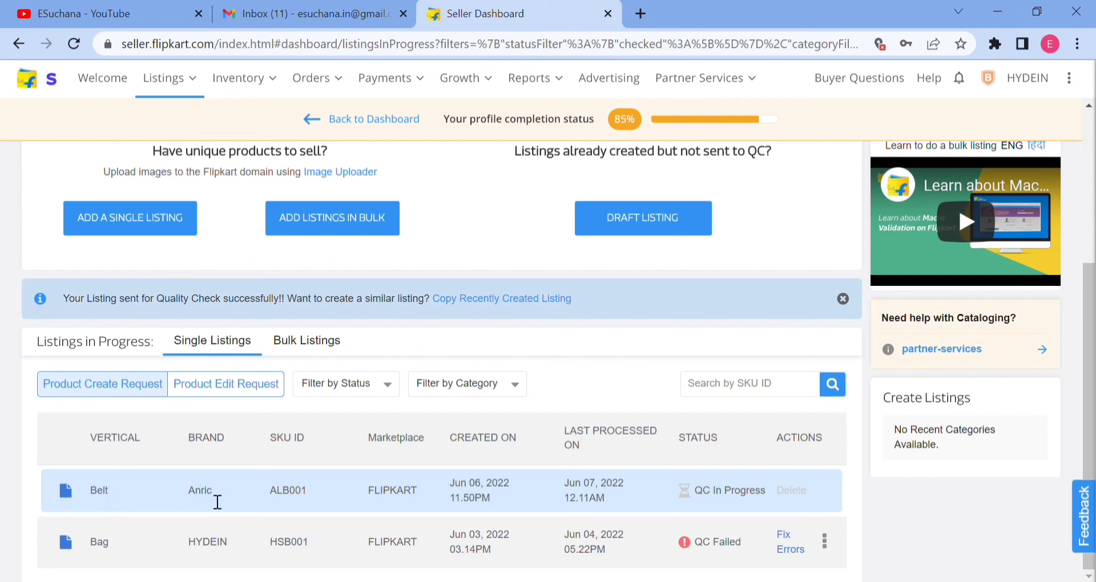
Review the belt listing's brand, SKU ID, marketplace, creation date, last processed date and QC status.
double_click(215, 504)
double_click(300, 505)
double_click(412, 505)
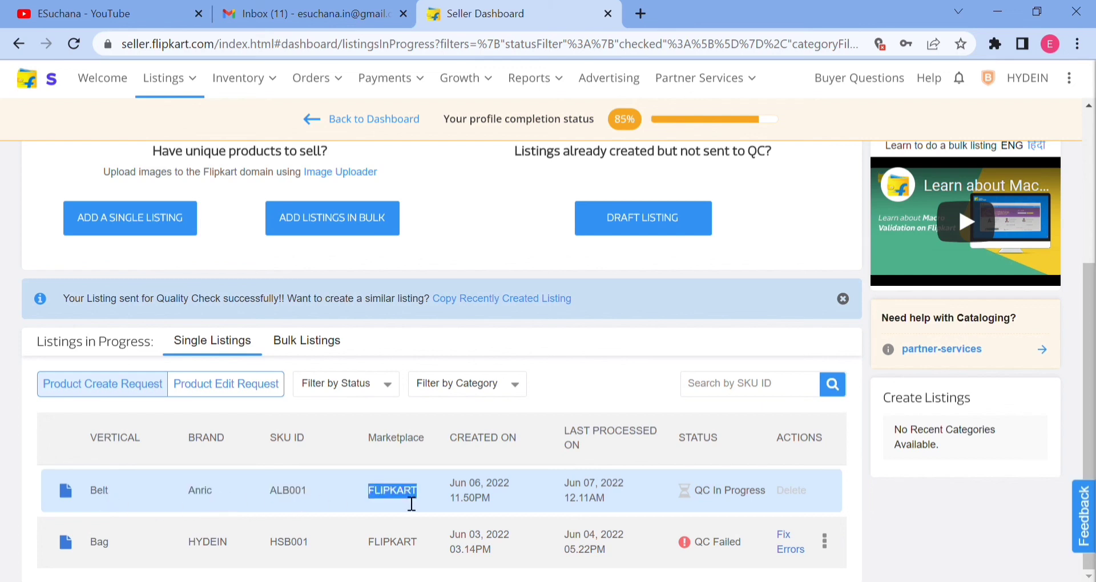
left_click(501, 500)
triple_click(501, 500)
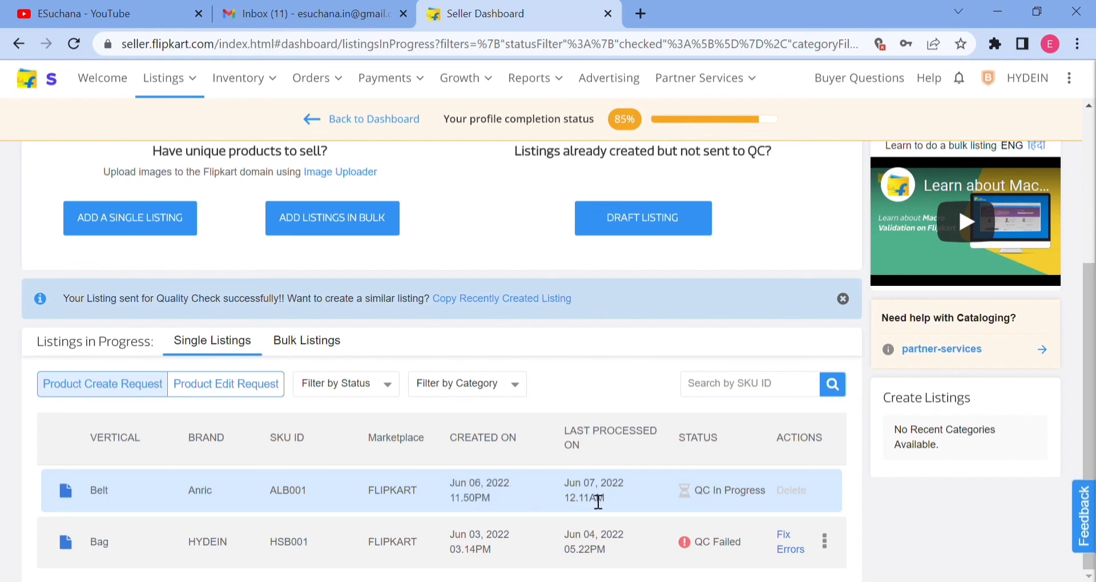
triple_click(597, 501)
triple_click(731, 501)
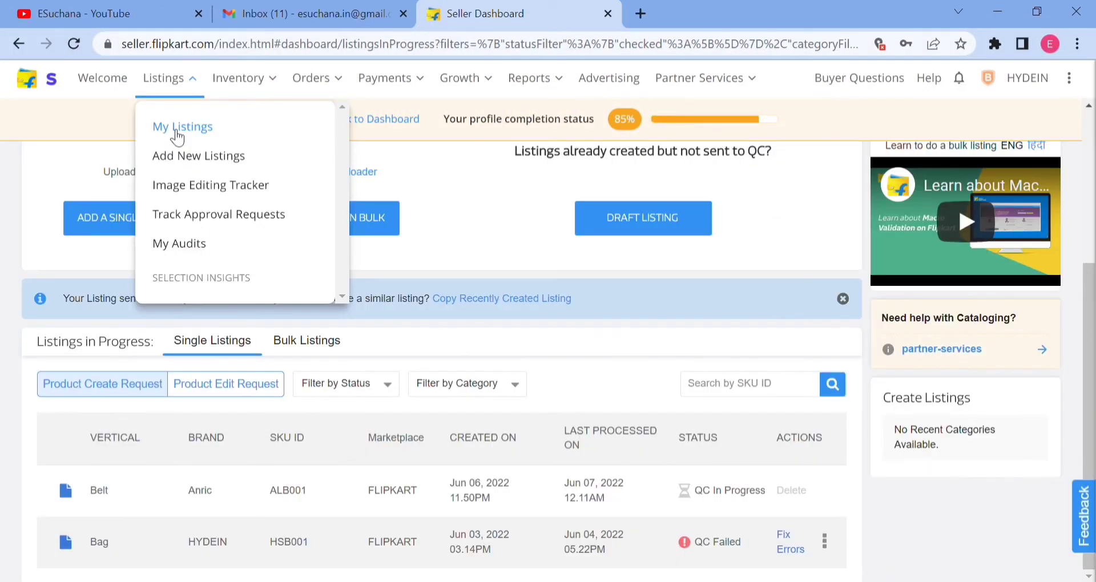
Open My Listings, read the account status notice, and briefly open its details page before closing it.
left_click(178, 132)
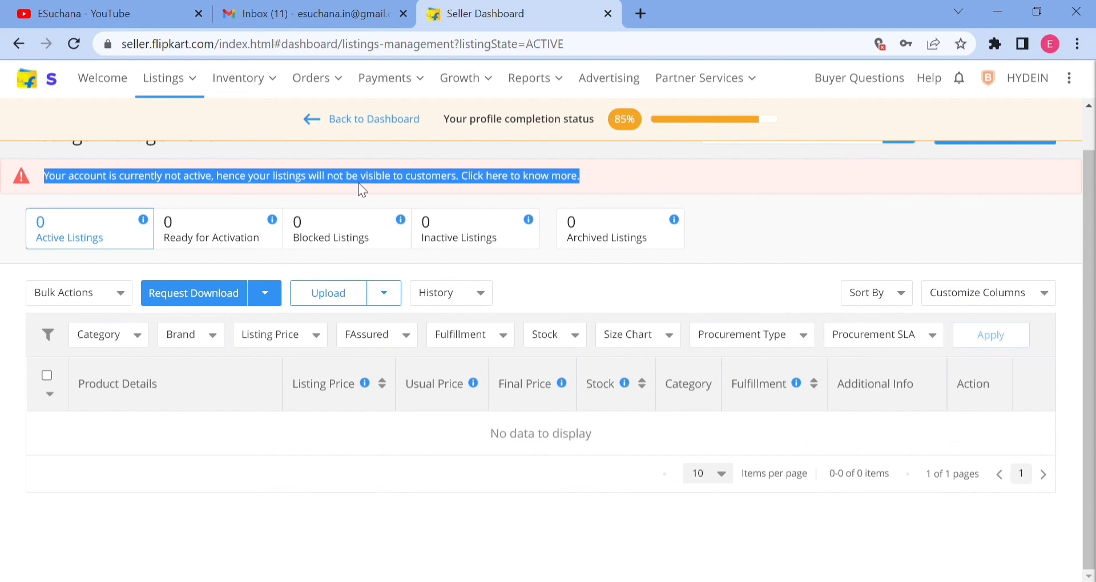
left_click(417, 182)
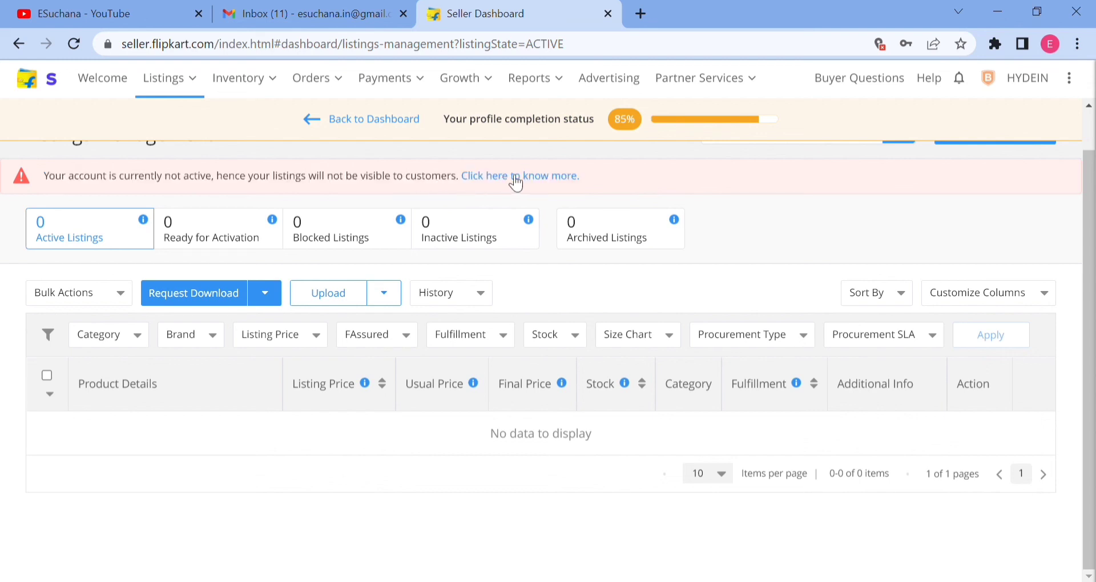
left_click(541, 182)
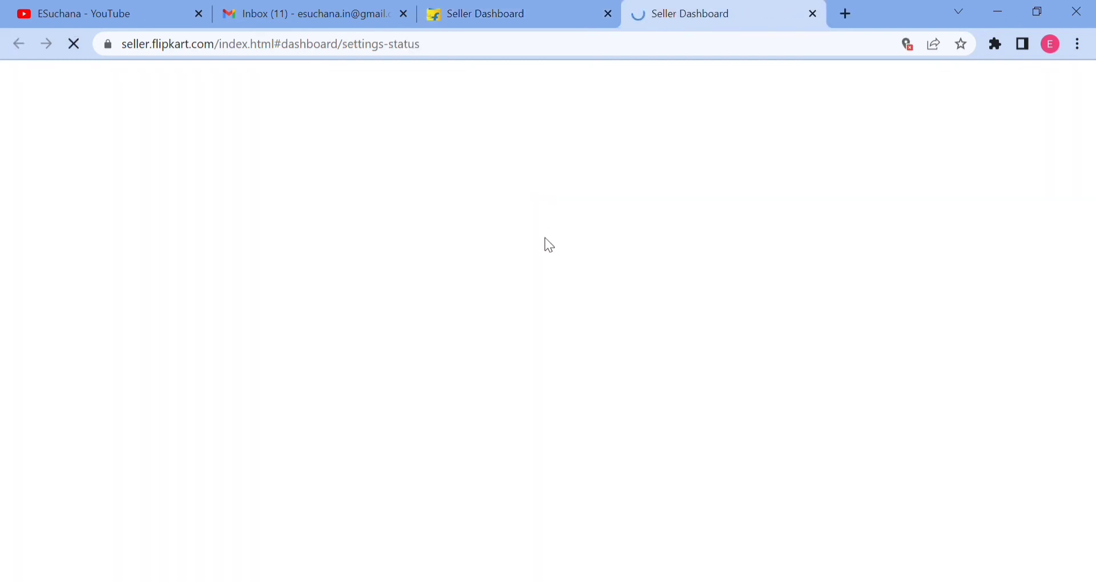
left_click(811, 13)
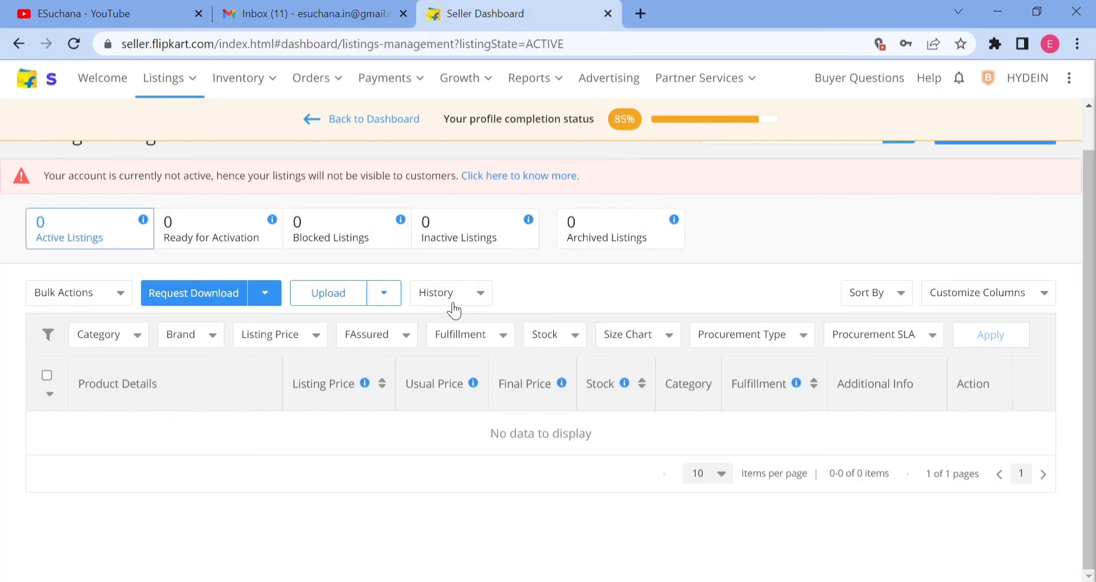
scroll(328, 296, "up", 1)
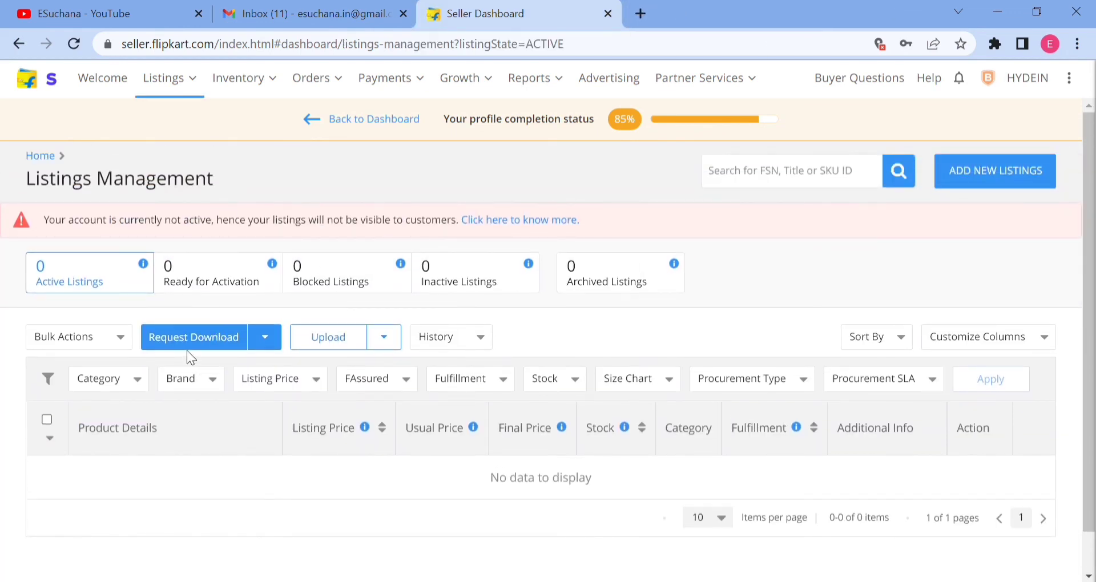
Open the Add New Listings page and view the bulk listings in progress.
mouse_move(174, 92)
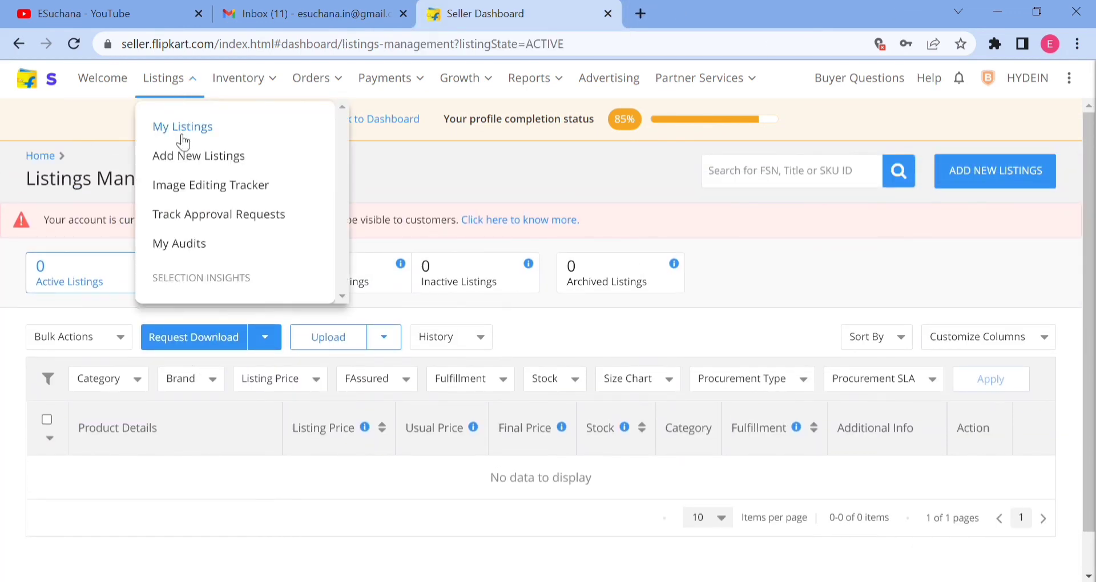
left_click(183, 157)
scroll(285, 366, "down", 2)
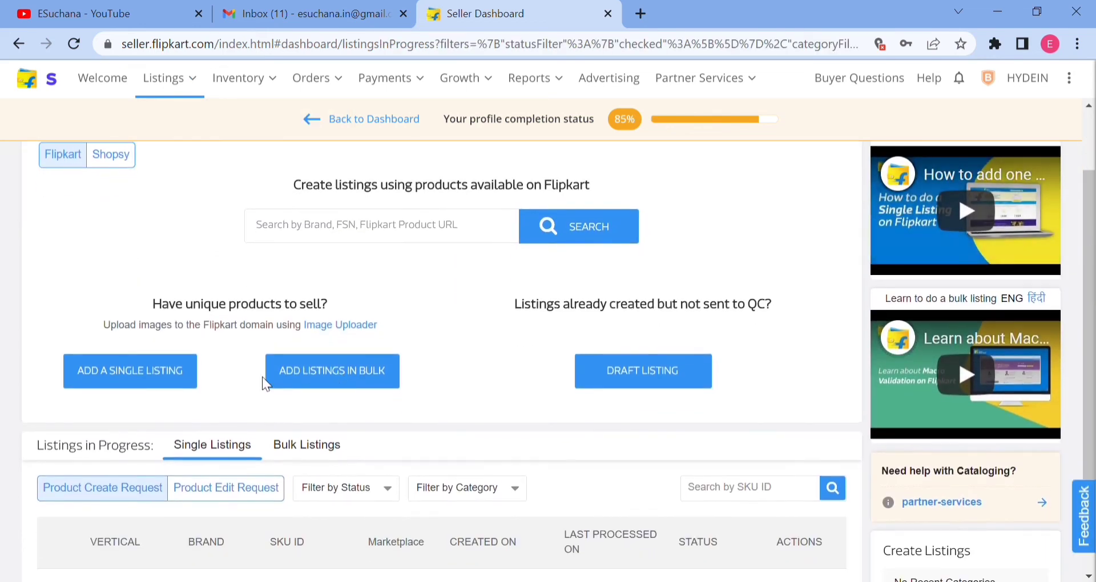
scroll(146, 365, "down", 1)
scroll(470, 293, "up", 1)
left_click(307, 446)
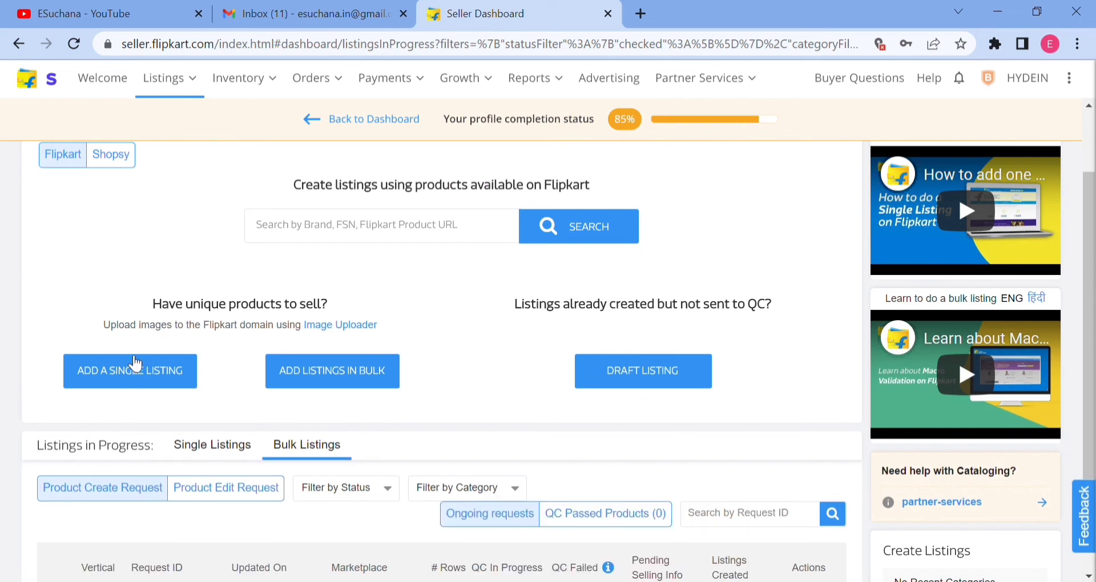
Switch the marketplace to Shopsy, start a single listing and browse Shopsy's top verticals.
scroll(136, 288, "up", 1)
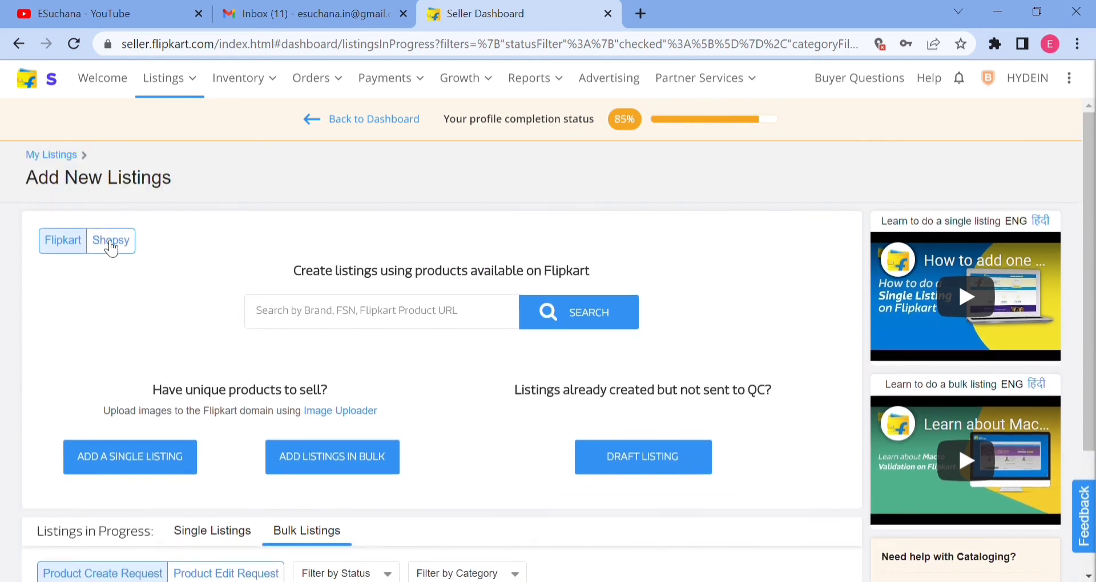
left_click(125, 242)
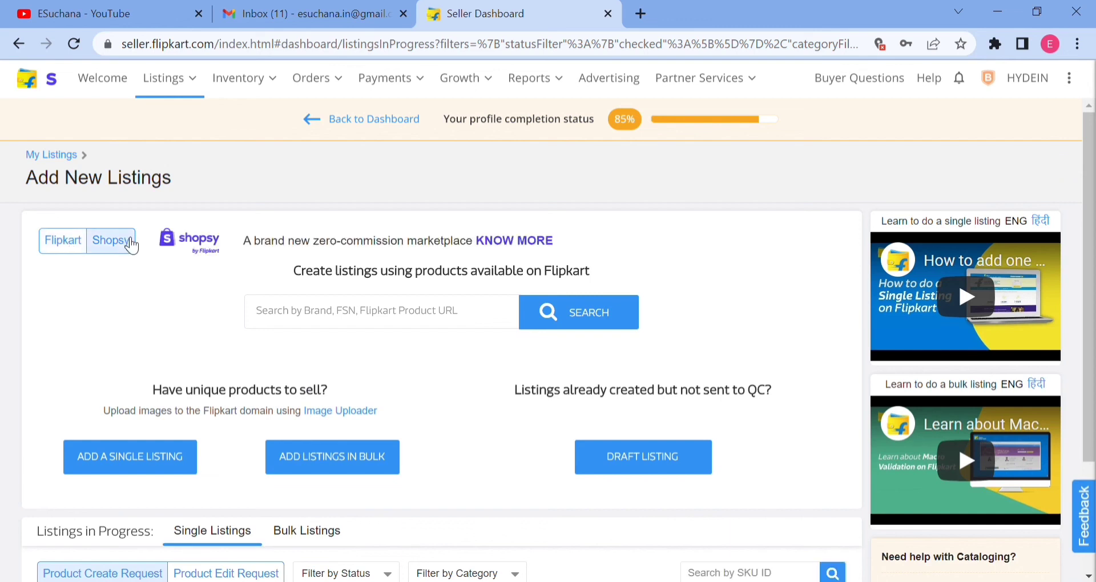
scroll(230, 455, "down", 3)
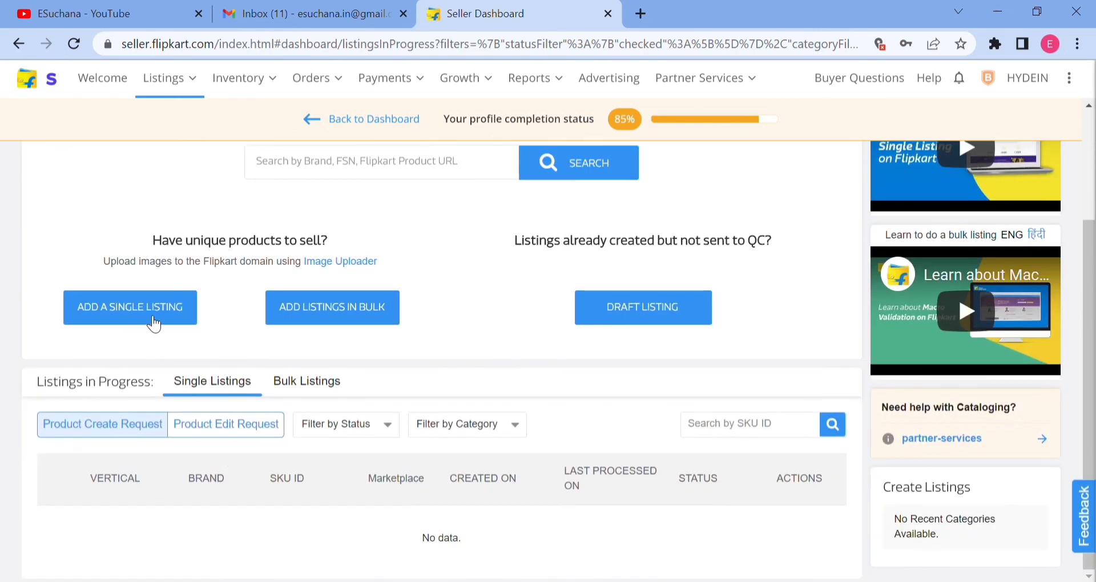
double_click(149, 311)
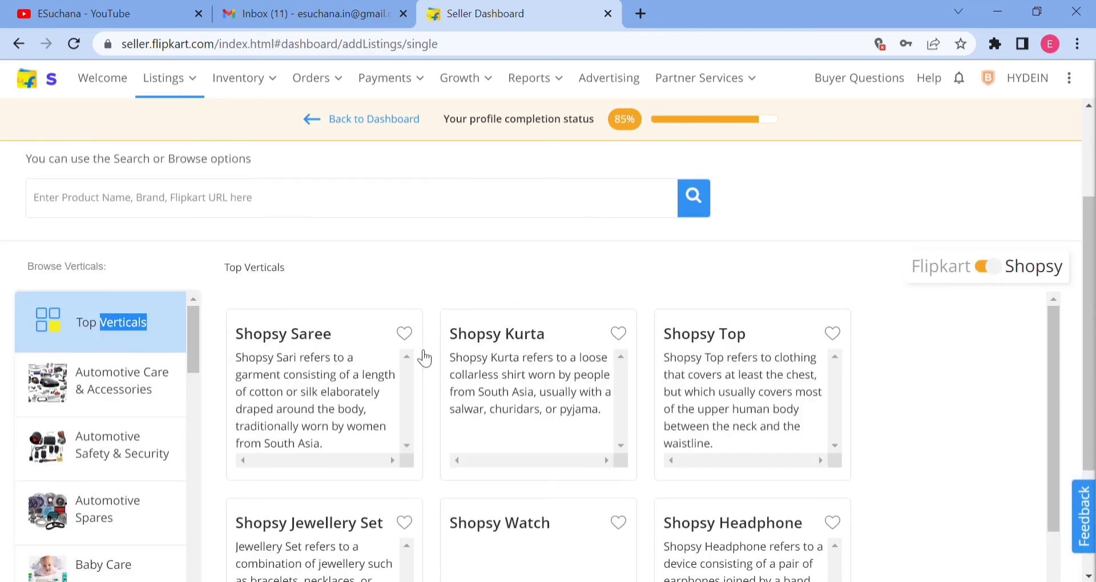
scroll(474, 358, "down", 2)
scroll(474, 358, "down", 3)
scroll(470, 360, "up", 5)
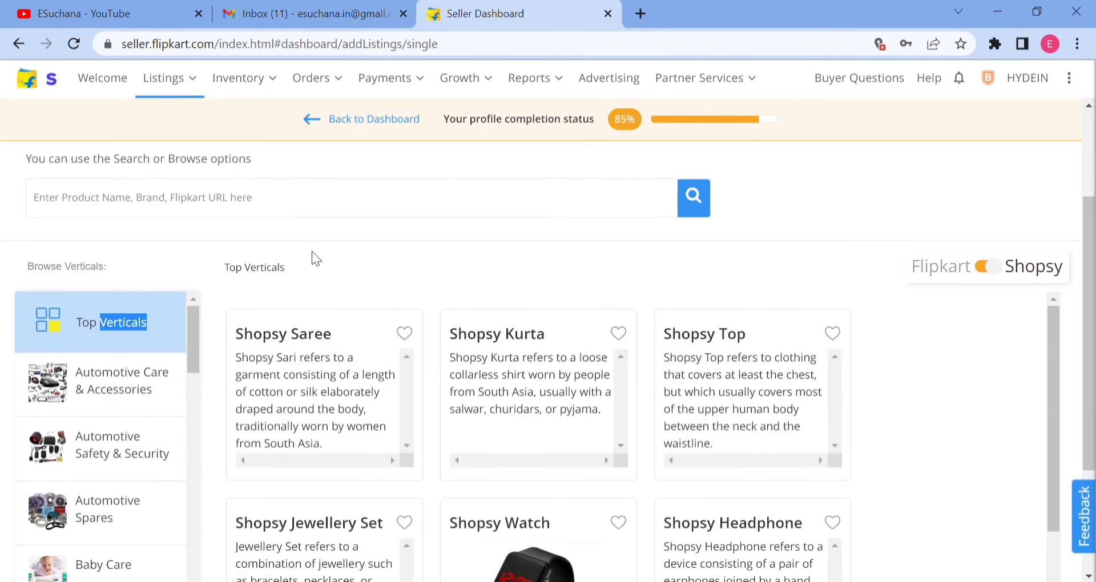
scroll(312, 252, "up", 2)
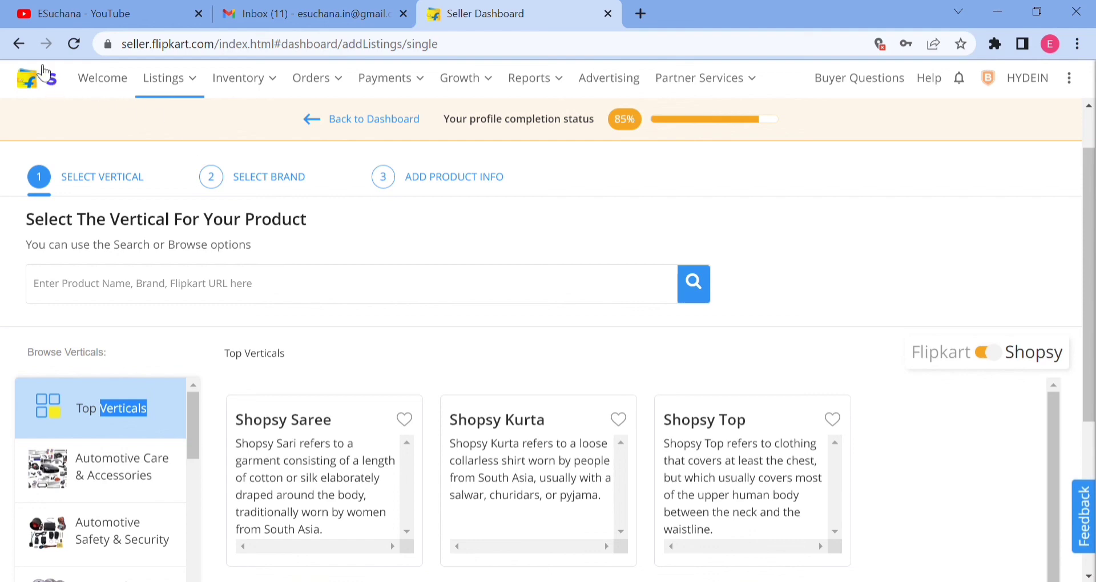
Leave the vertical selection for the Add New Listings page and switch the marketplace back to Flipkart.
left_click(17, 44)
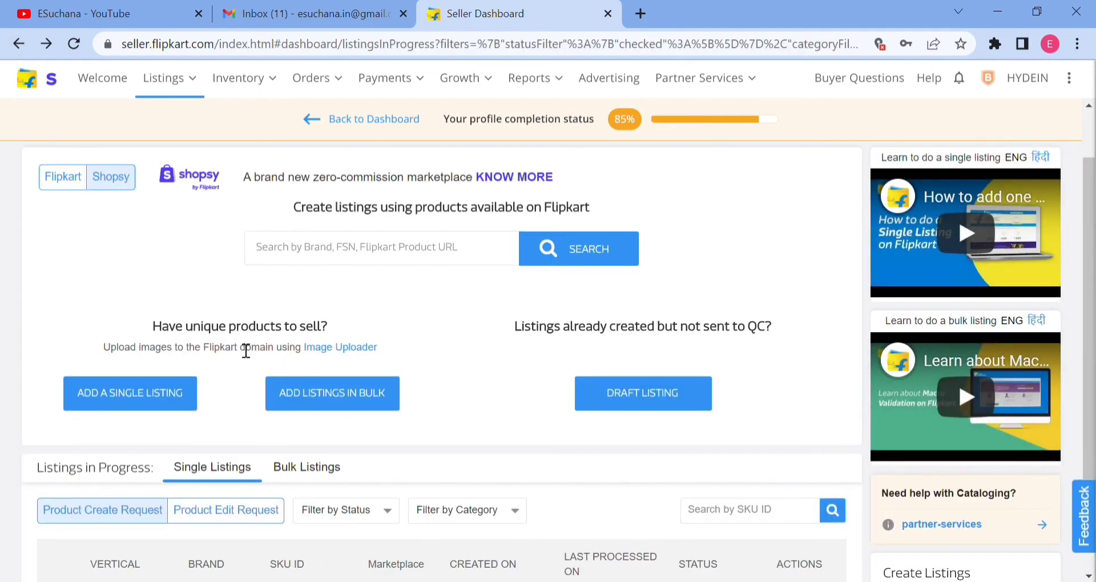
scroll(247, 350, "down", 2)
scroll(120, 313, "up", 3)
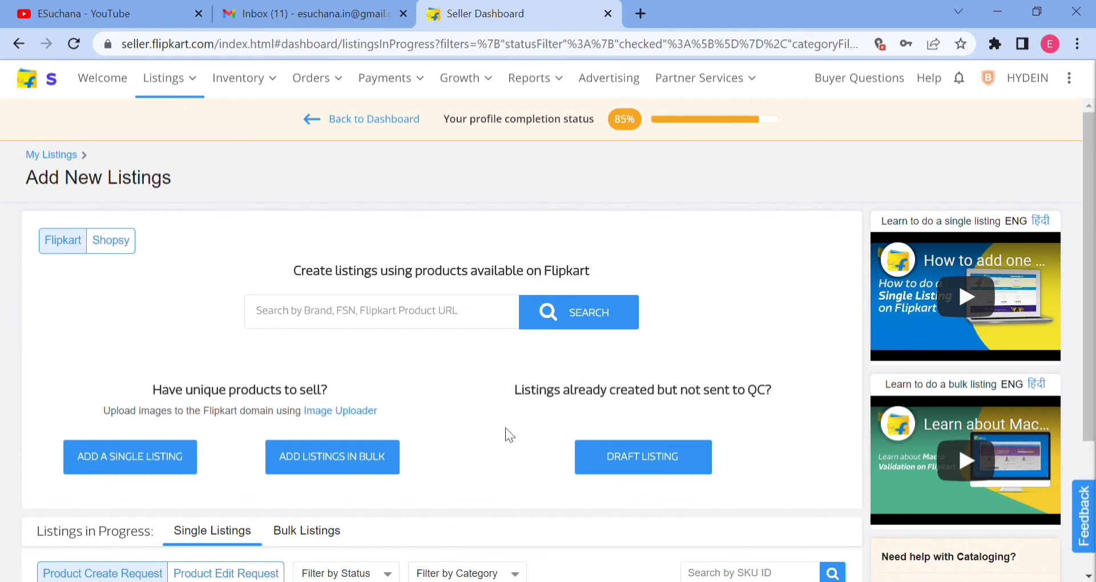
Open the HYDEIN bag listing for fixing errors and examine its reported issues and product details.
scroll(507, 435, "down", 3)
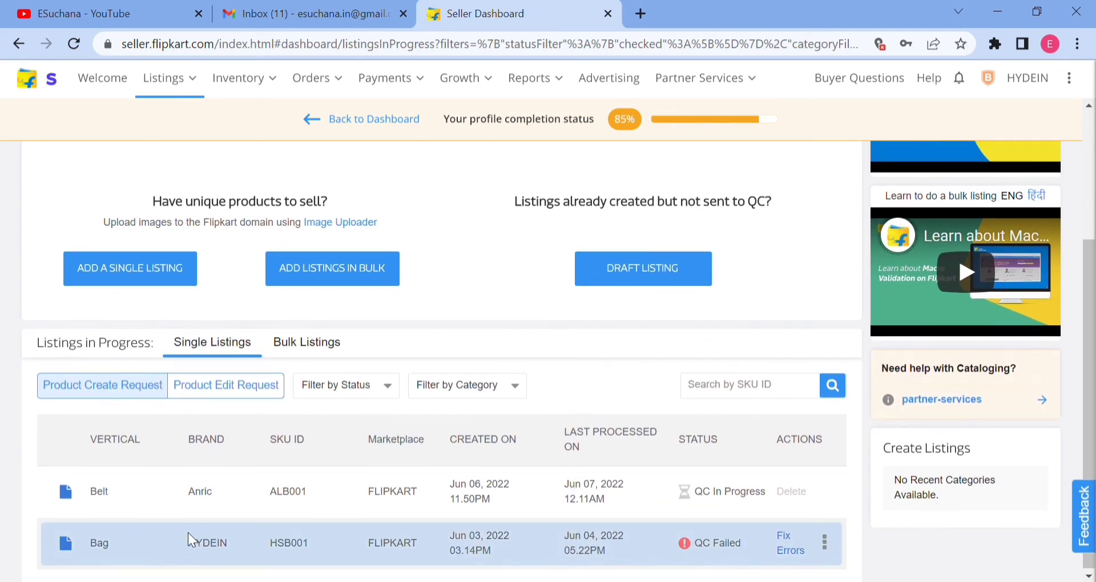
scroll(554, 541, "up", 2)
scroll(554, 541, "down", 2)
triple_click(721, 548)
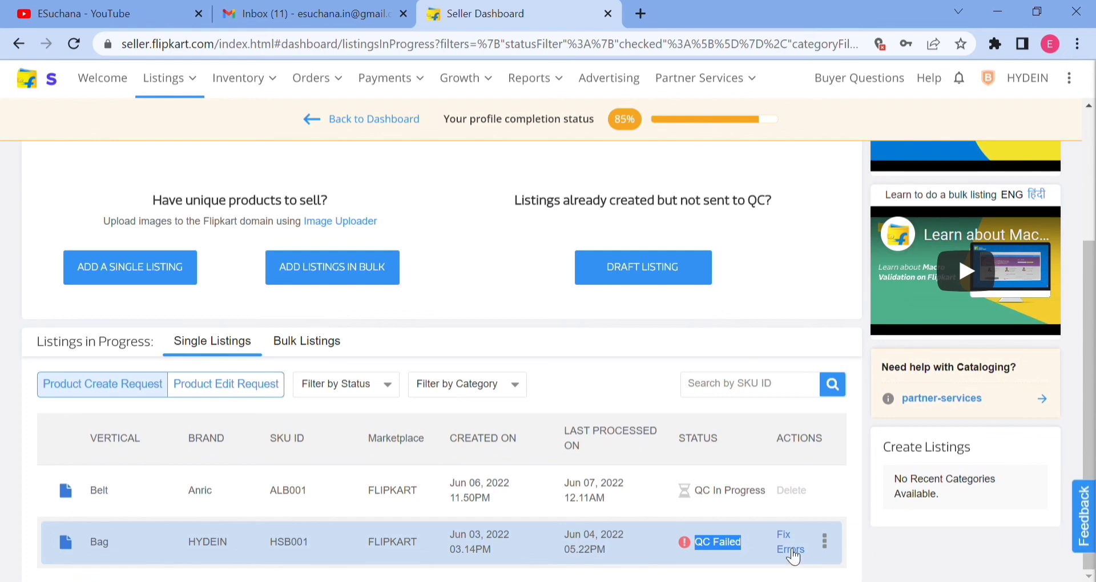
left_click(791, 549)
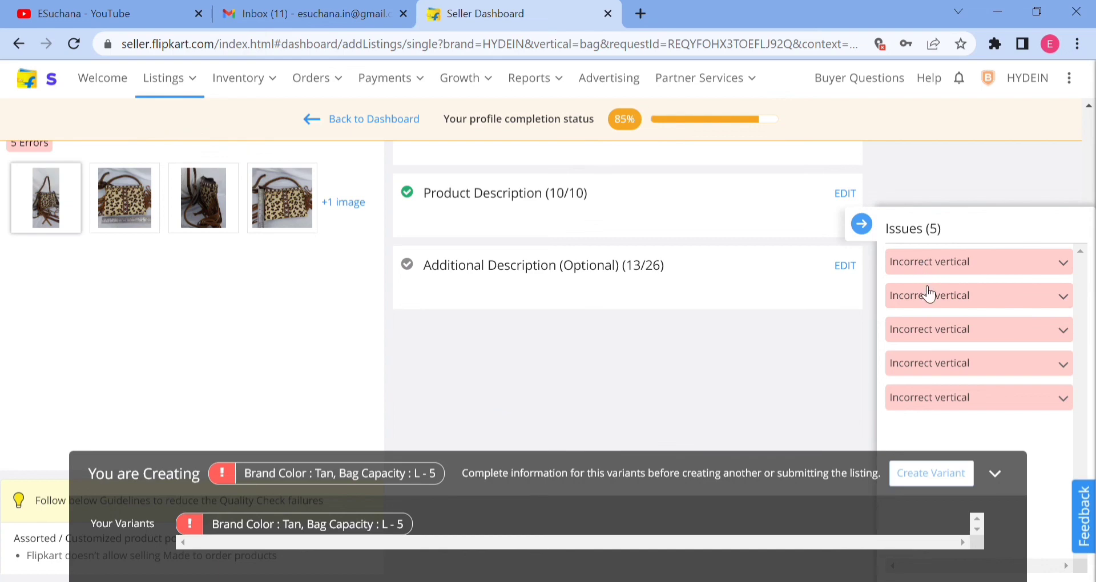
scroll(146, 291, "up", 1)
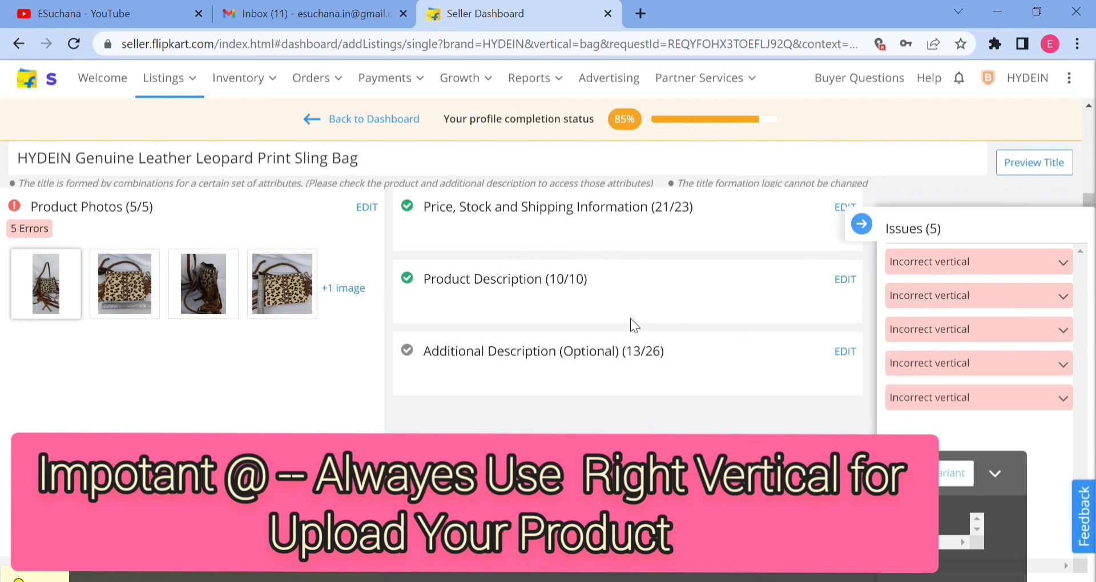
scroll(630, 317, "up", 2)
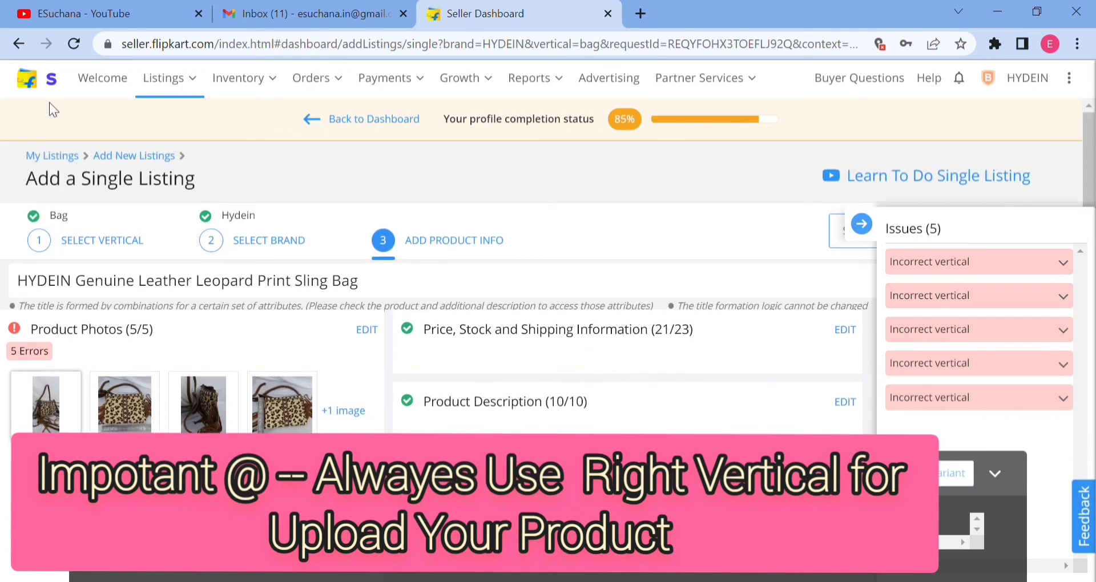
Return from the bag listing to the Add New Listings page without making changes.
left_click(19, 43)
scroll(532, 381, "down", 2)
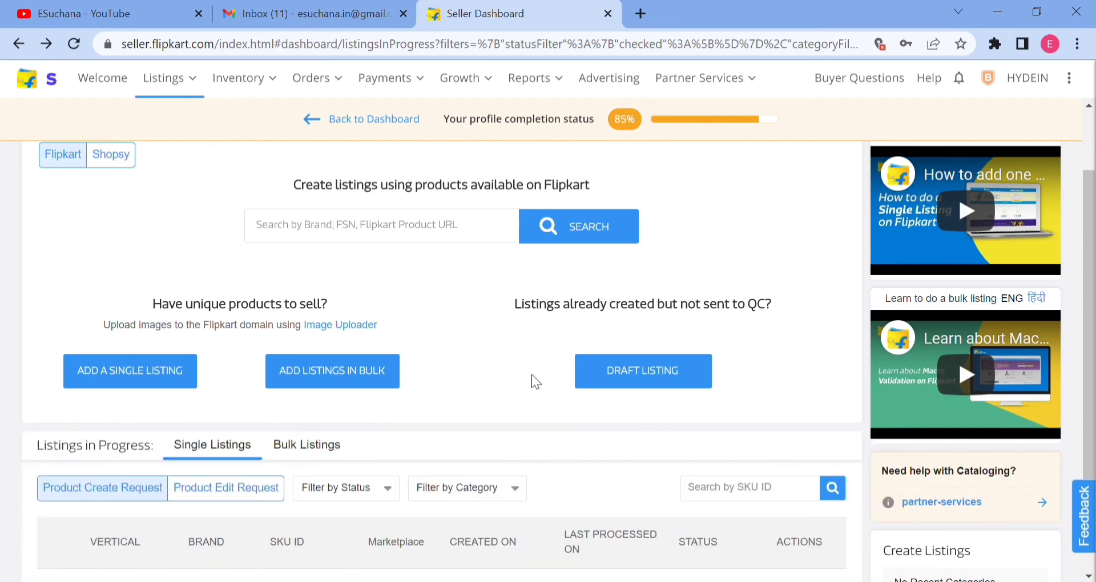
scroll(532, 377, "up", 2)
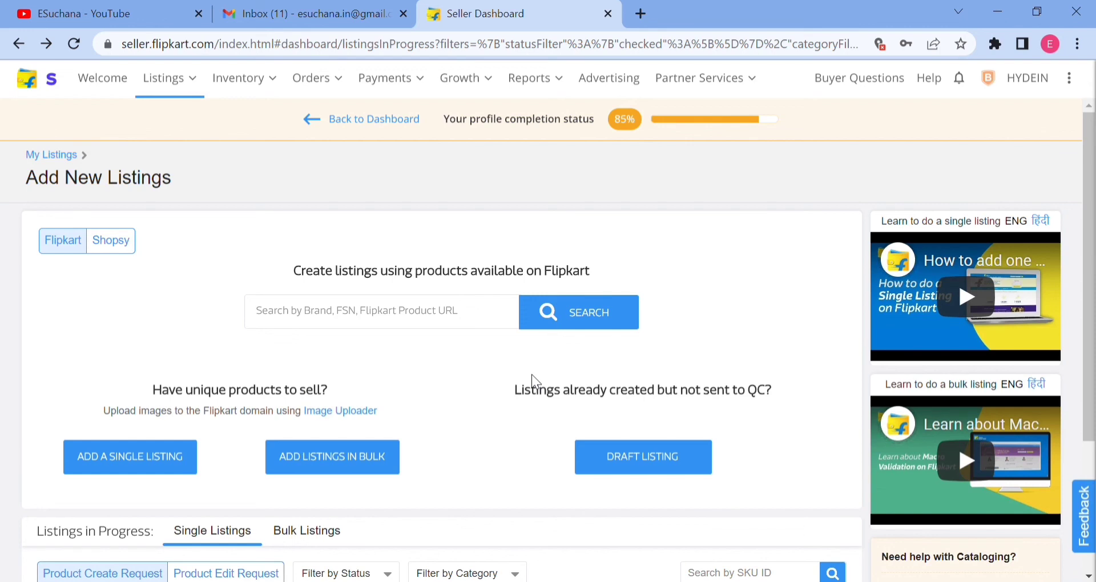